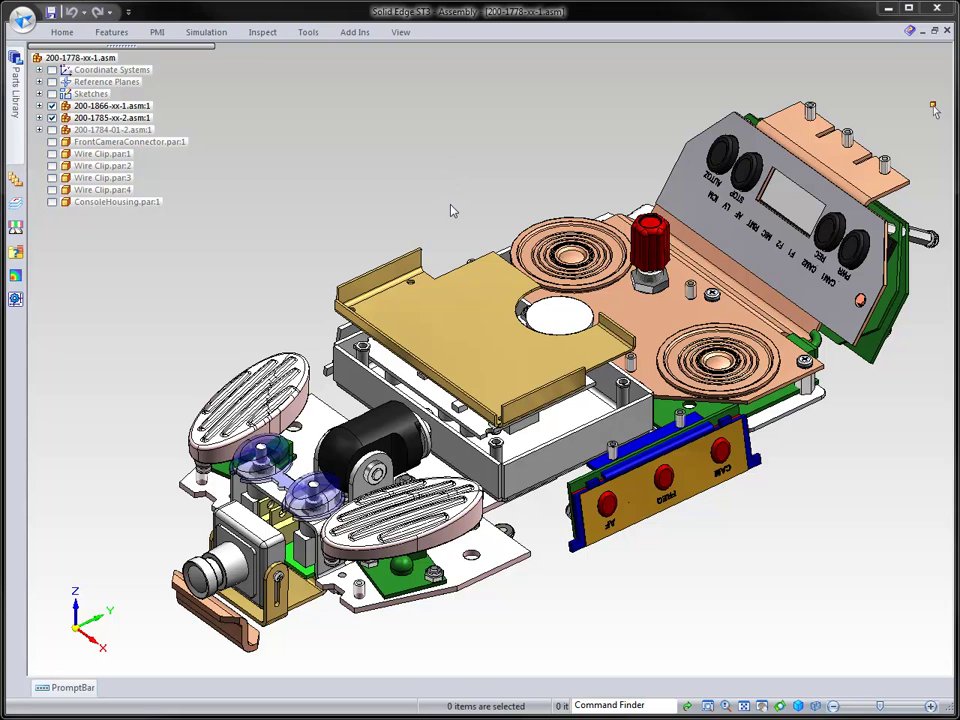
Apply the 02a-BuildSheetmetal display configuration to the assembly and close the configurations dialog
right_click(395, 172)
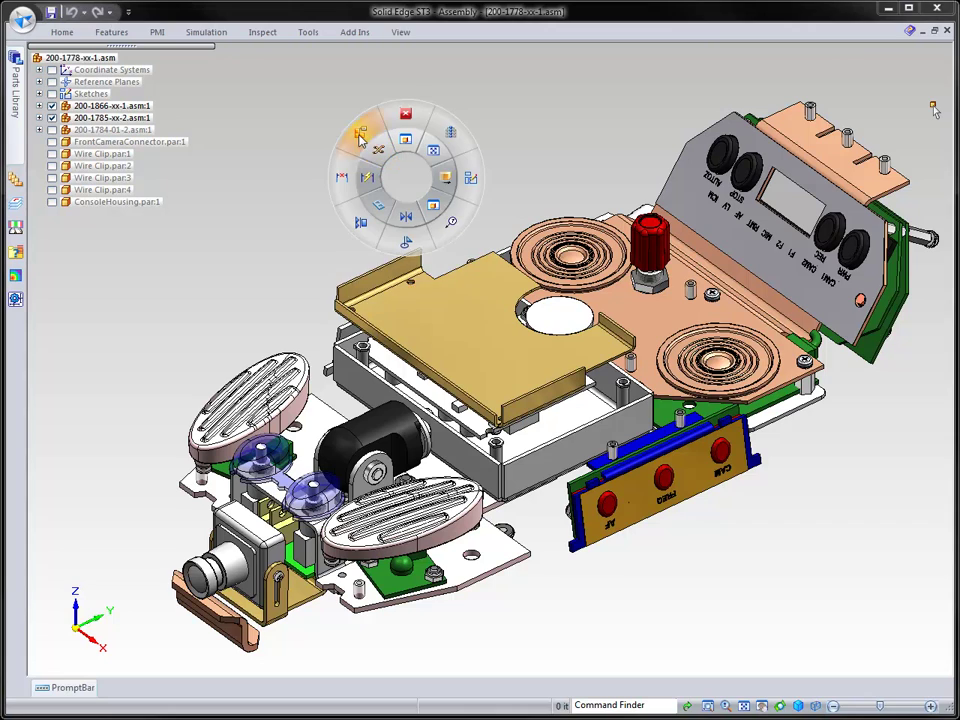
left_click(361, 137)
left_click(340, 321)
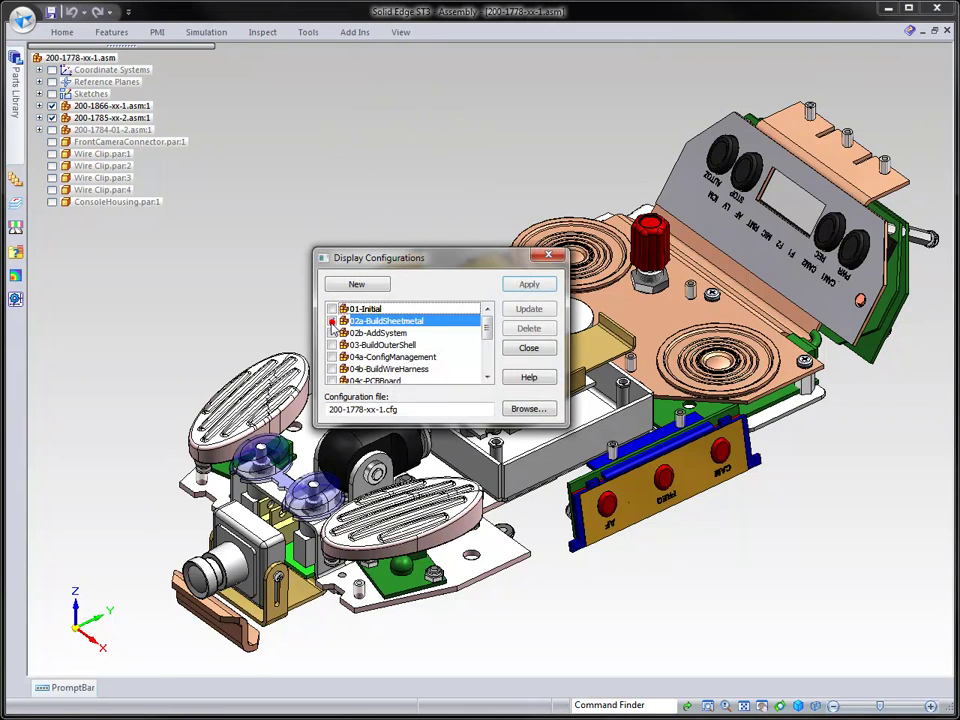
left_click(541, 284)
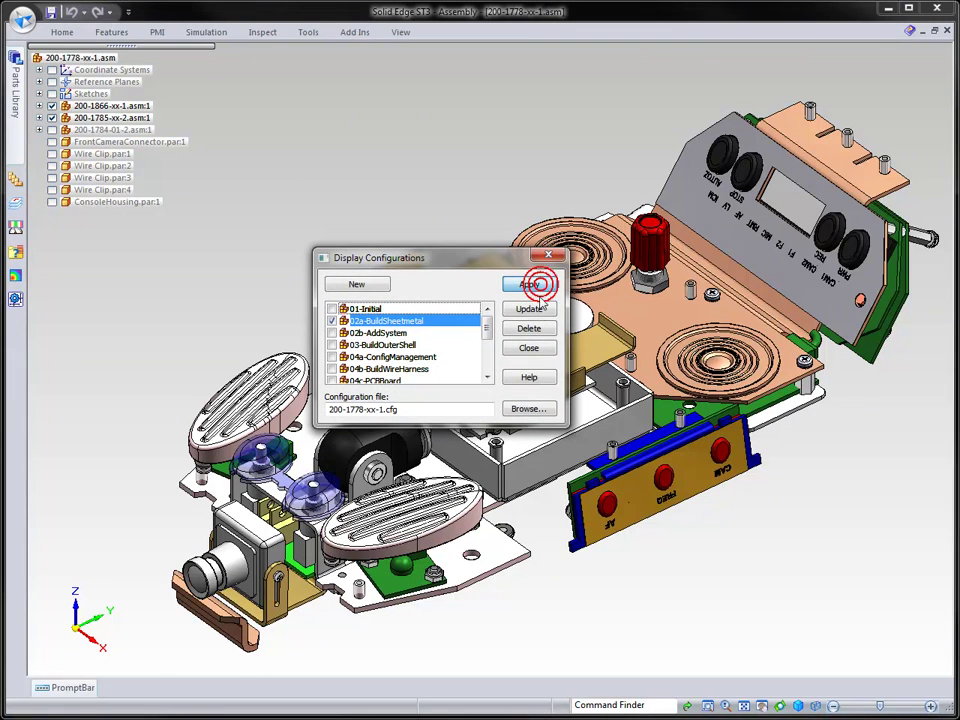
left_click(529, 348)
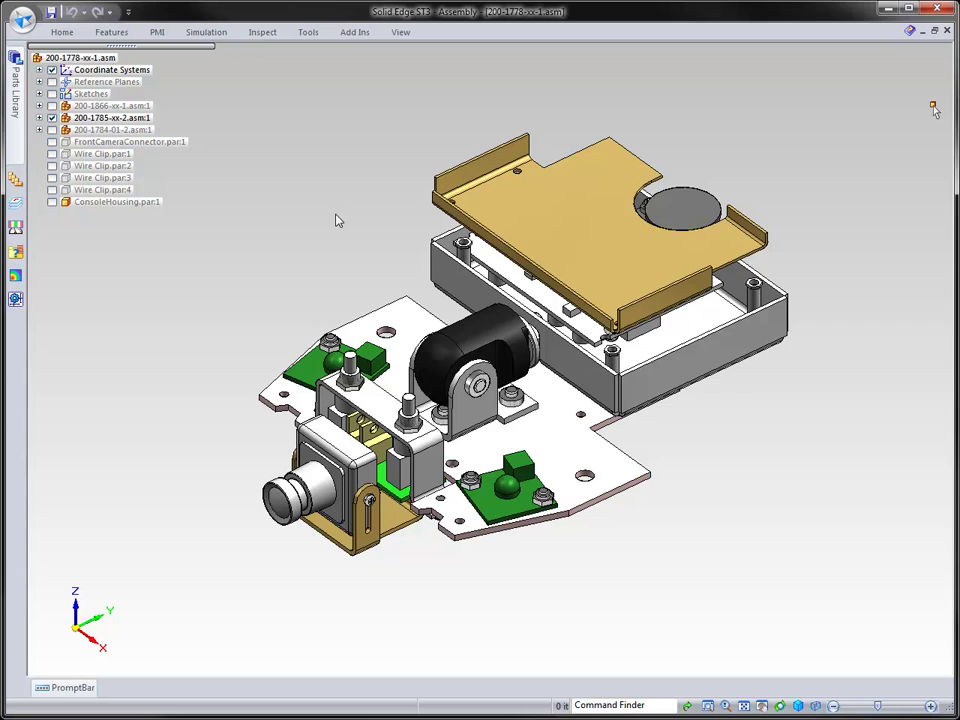
Create an in-place sheet metal part named BRACKET with its origin at the midpoint of the open box's front upper edge
right_click_drag(338, 205, 334, 180)
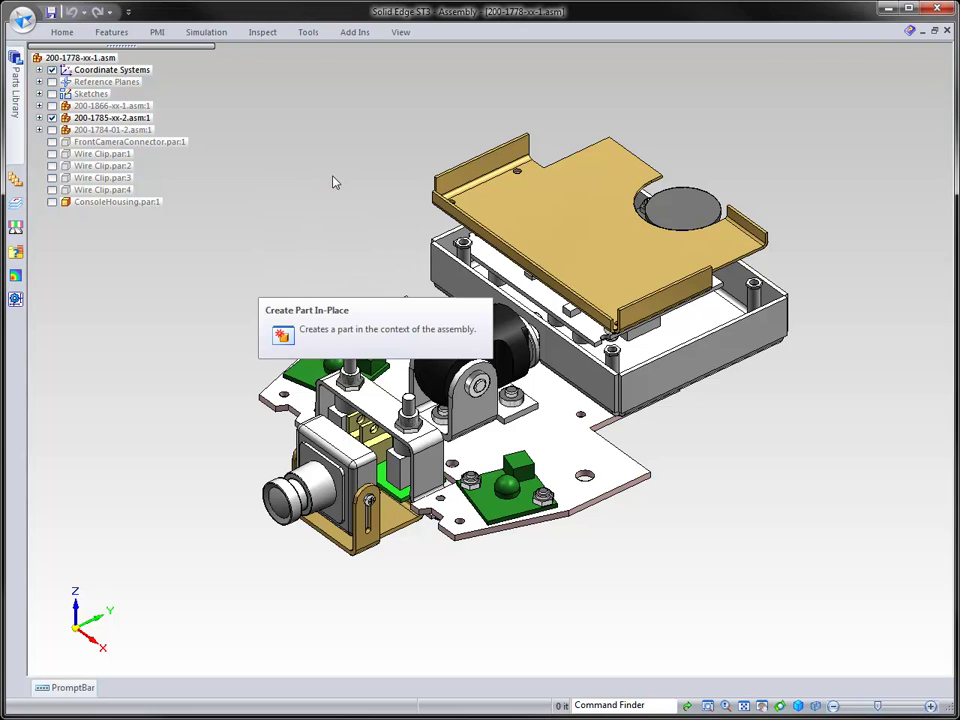
left_click(330, 280)
type("BRACKET")
left_click(359, 430)
left_click(500, 496)
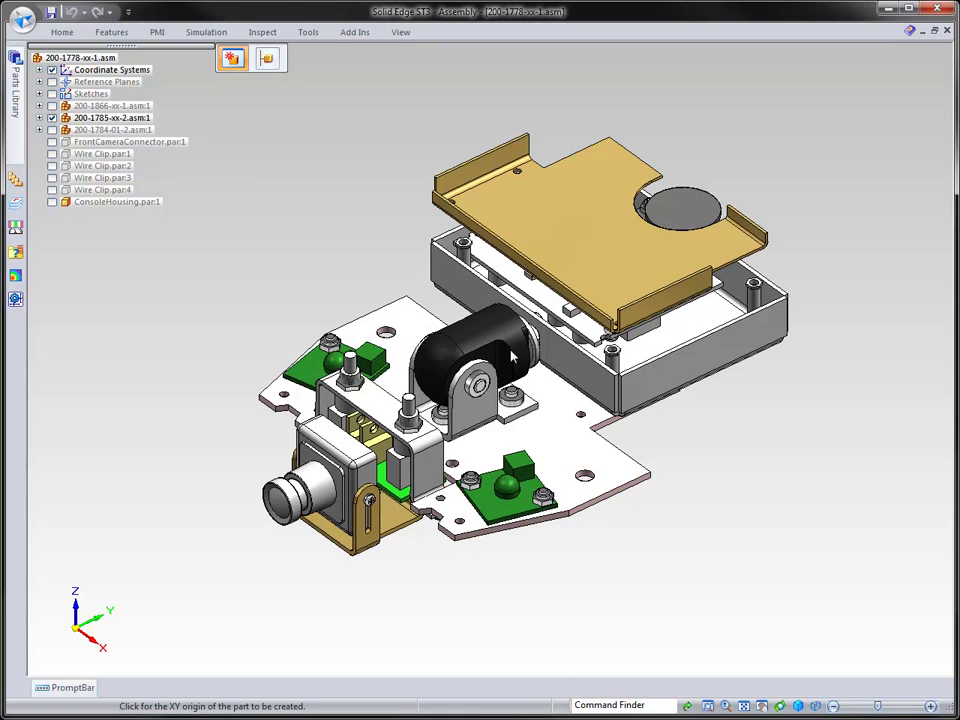
left_click(379, 231)
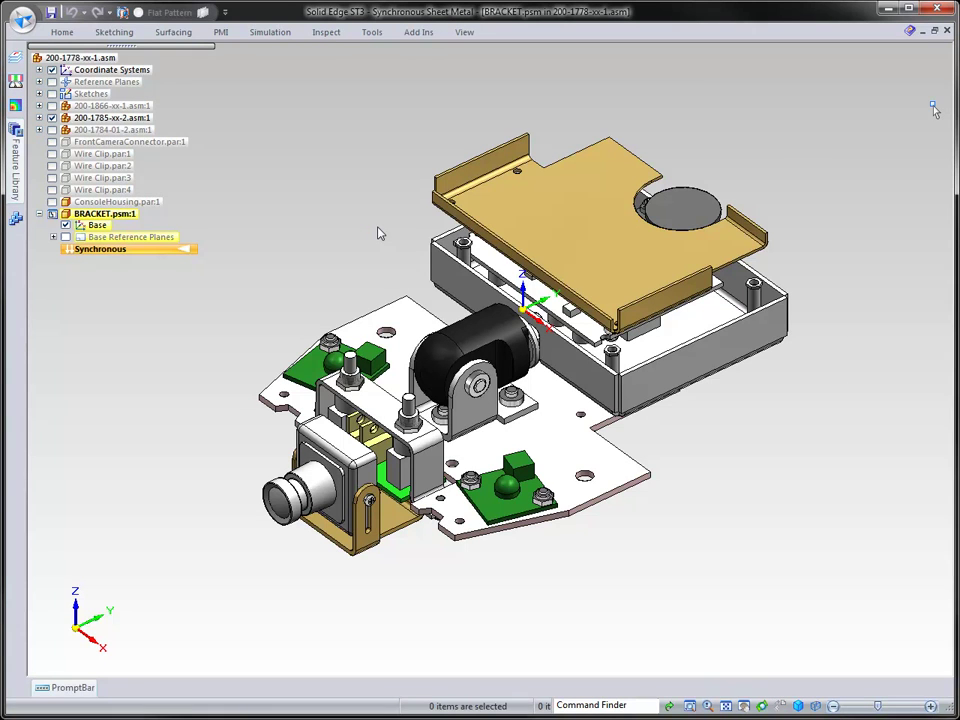
Project the four outer edges of the open box's upper rim into a sketch on the rim plane
right_click(340, 177)
left_click(341, 162)
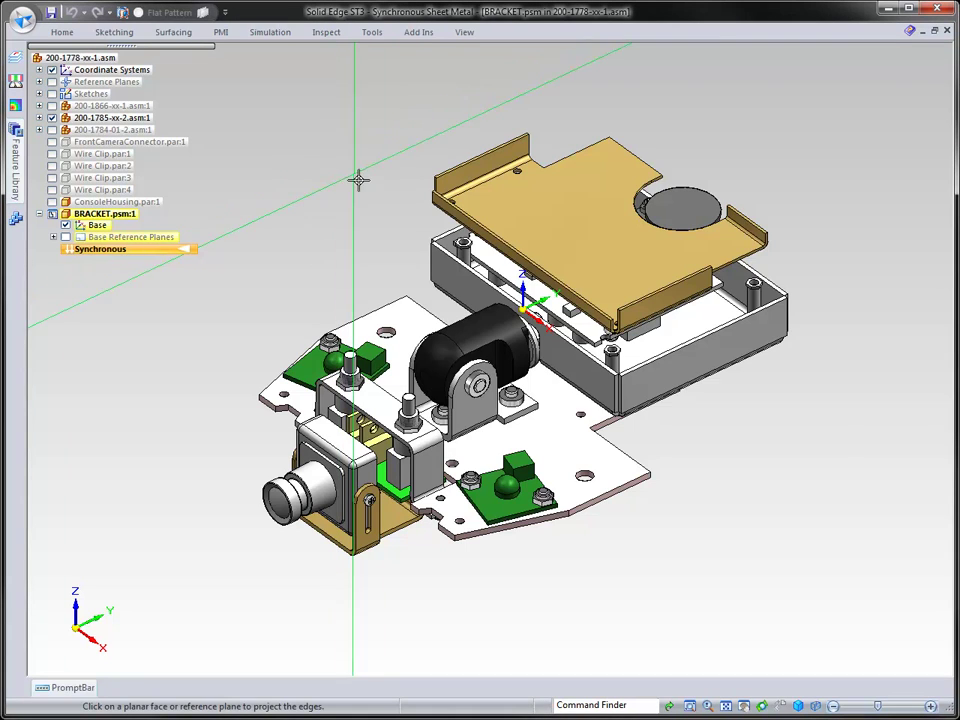
left_click(563, 316)
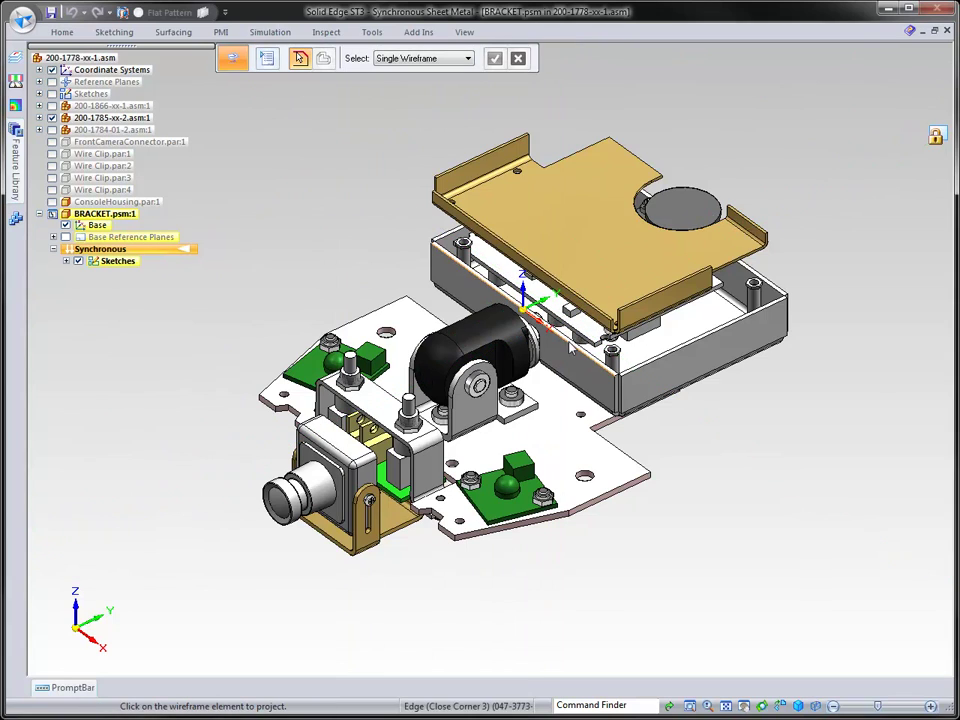
left_click(770, 282)
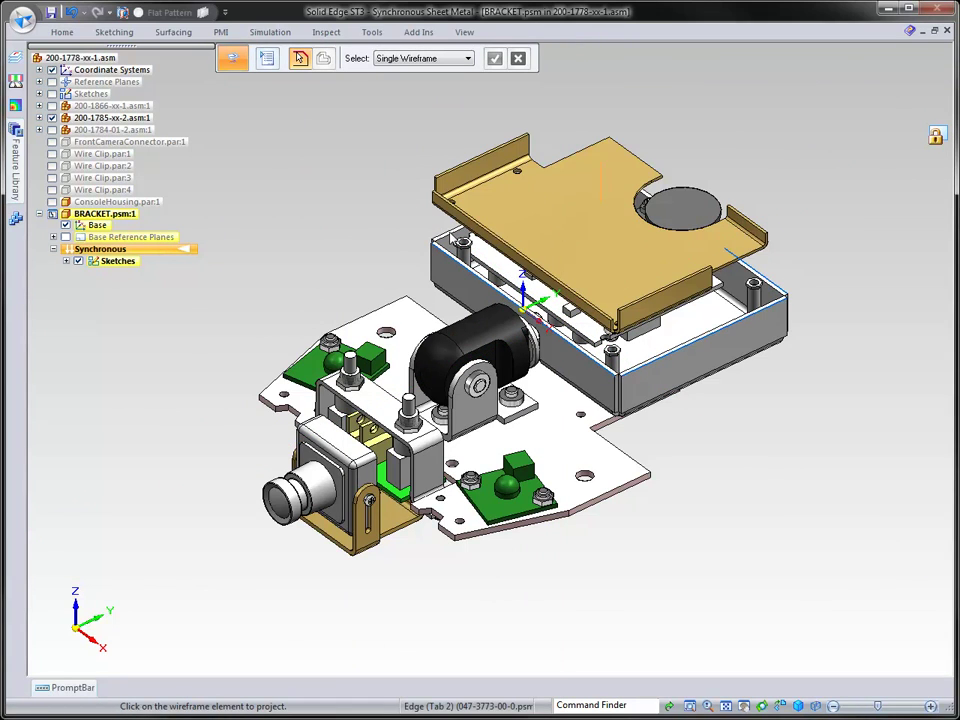
left_click(444, 232)
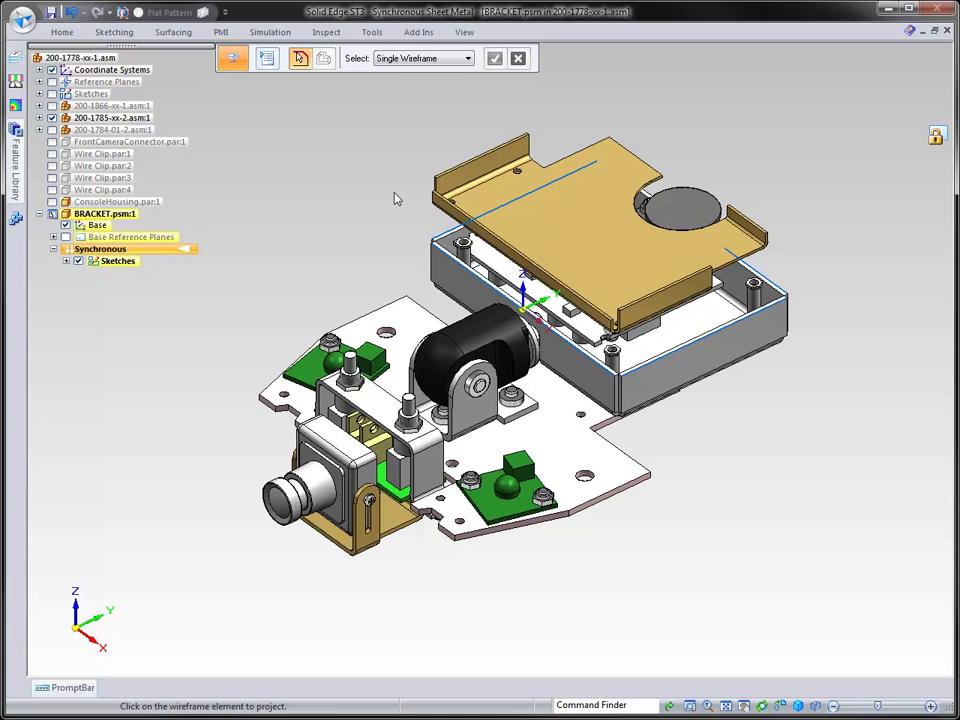
Trim the projected rim lines to corners so they form a closed rectangular profile
right_click_drag(308, 195, 330, 151)
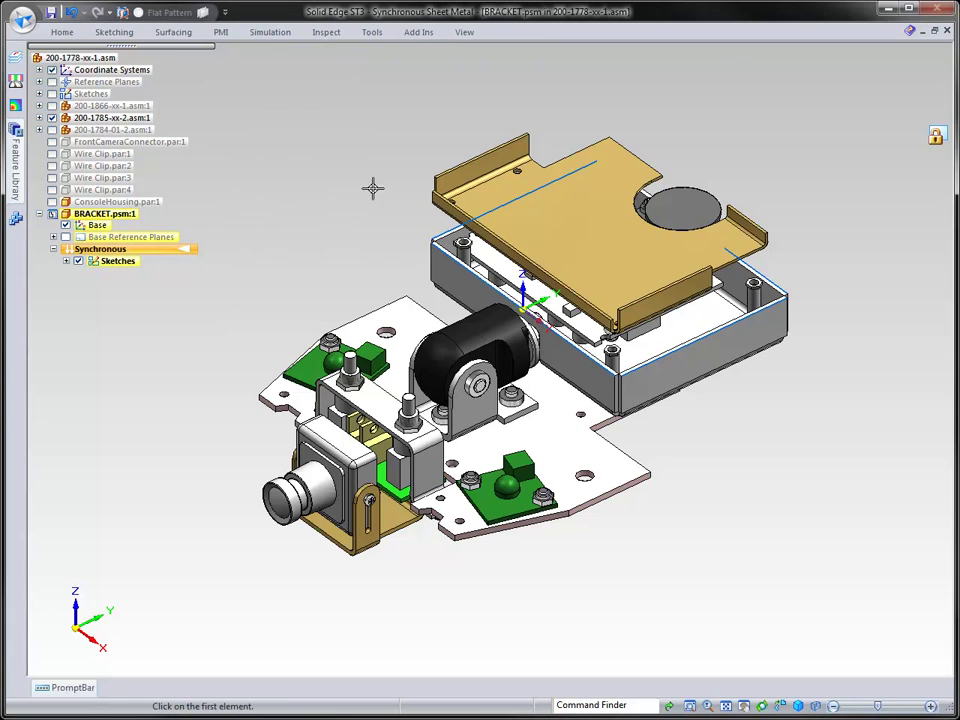
left_click(452, 229)
left_click(453, 259)
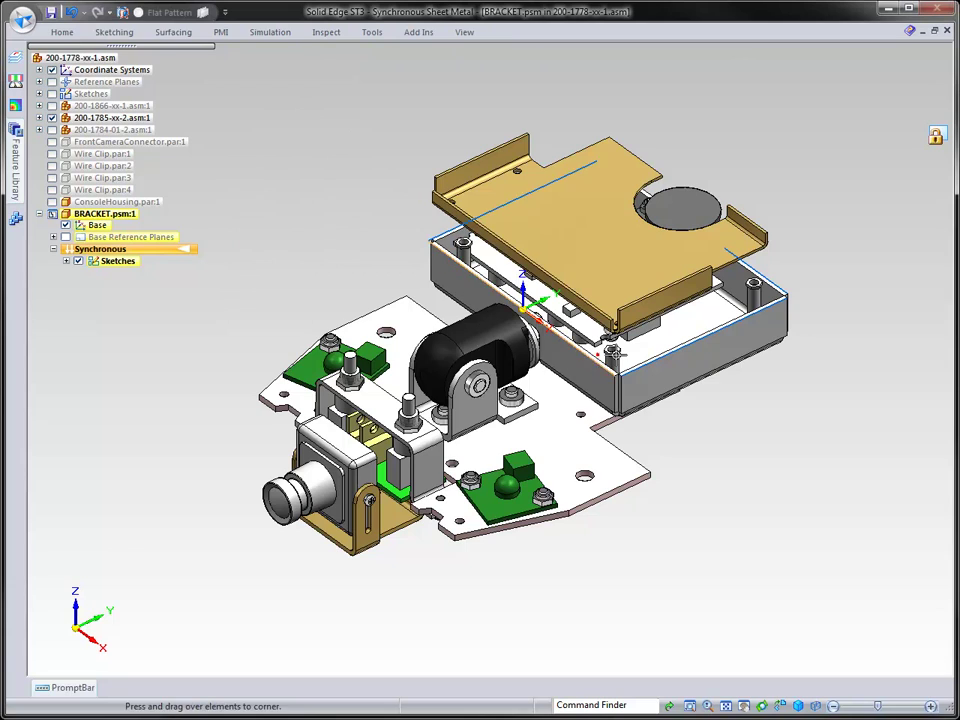
left_click(764, 309)
left_click(770, 280)
left_click(784, 251)
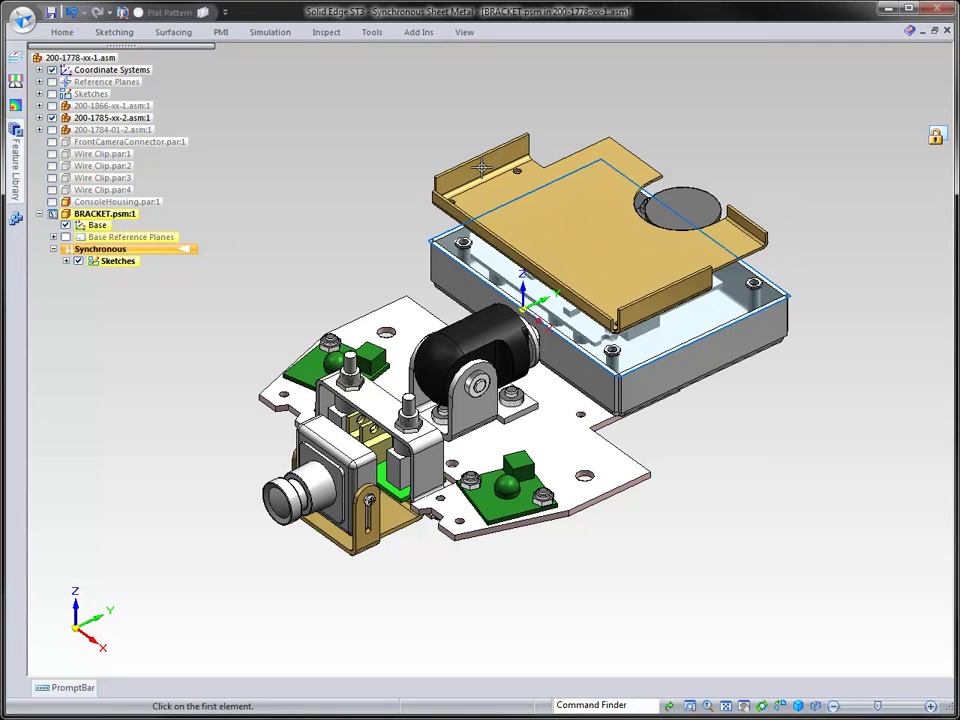
mouse_move(294, 151)
right_mouse_down()
mouse_move(267, 132)
mouse_move(306, 148)
right_mouse_up()
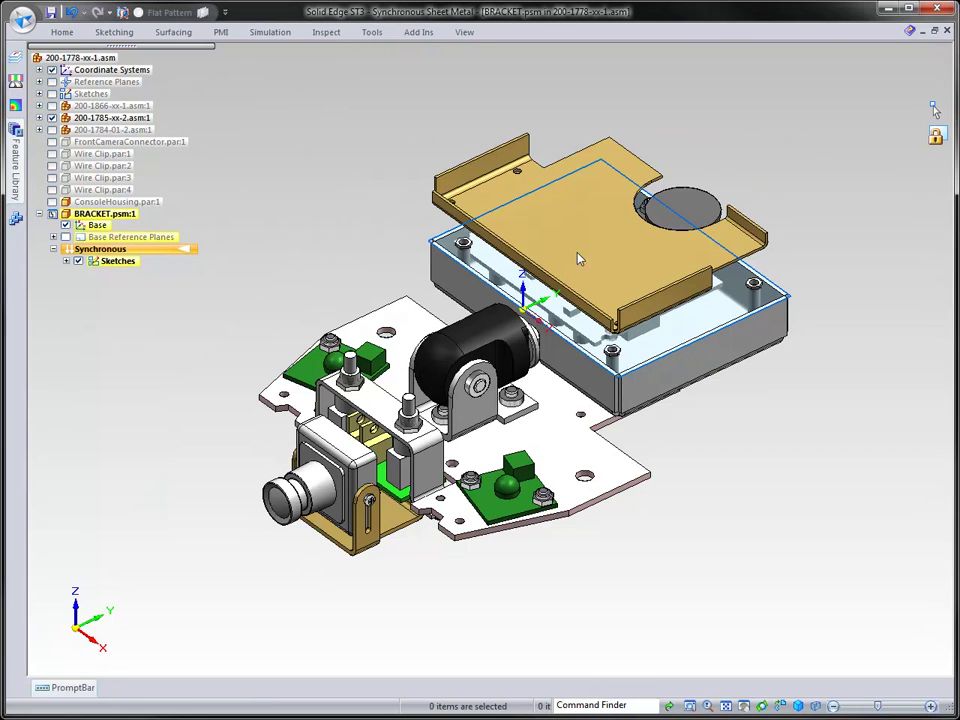
Create a 1.00 mm thick tab from the closed rectangular sketch region over the box
left_click(713, 308)
left_click(711, 282)
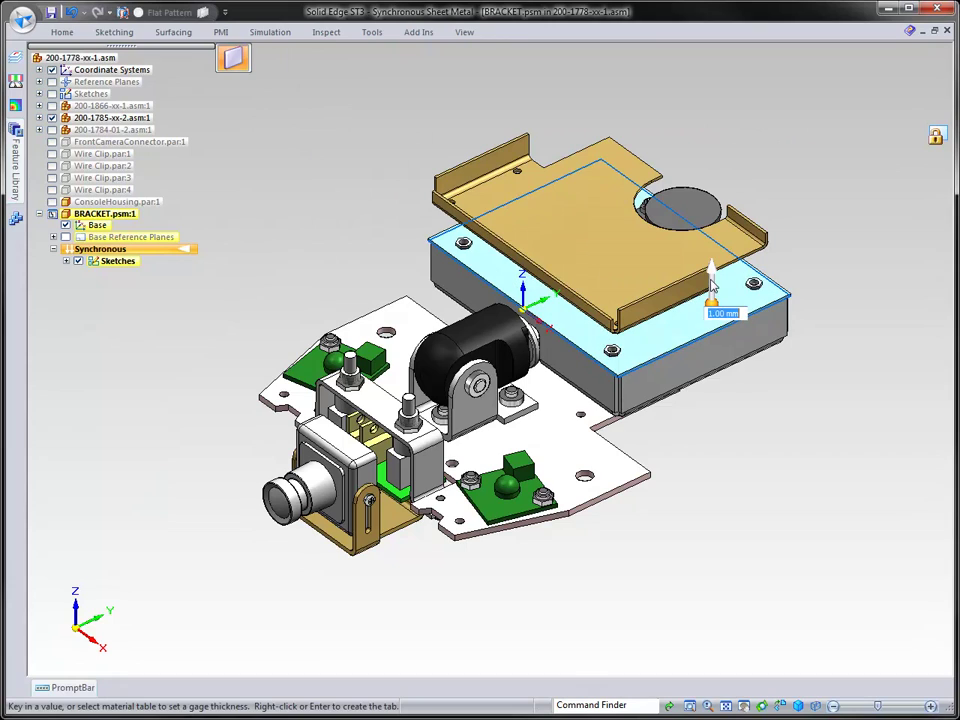
right_click(706, 166)
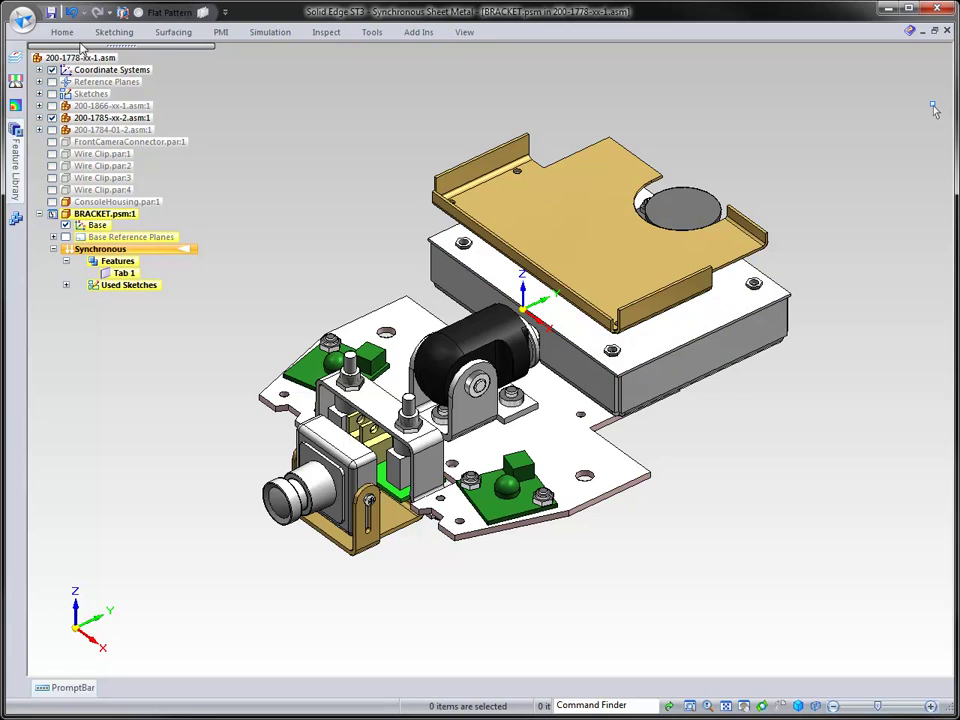
Select Aluminum, 6061-T6 as the bracket's material in the material table
left_click(22, 18)
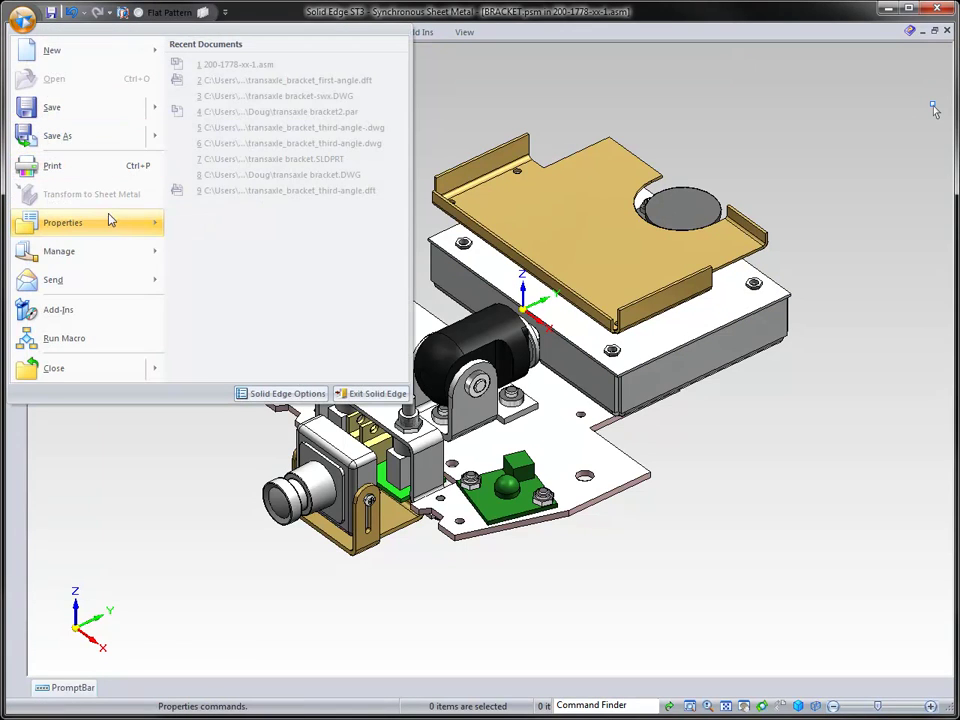
mouse_move(111, 223)
left_click(220, 70)
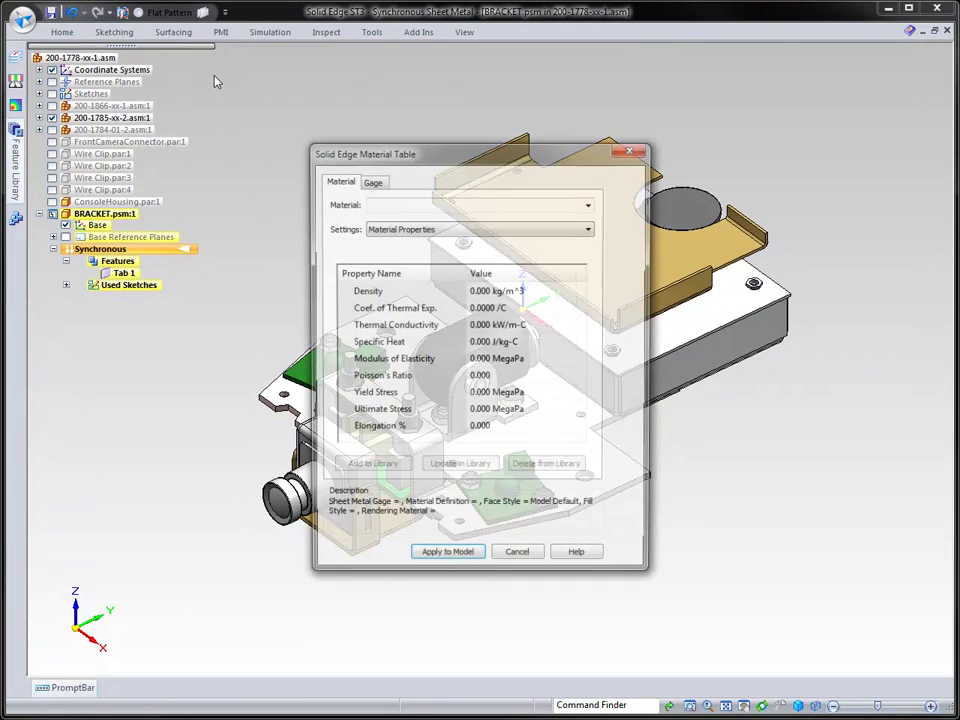
left_click(590, 205)
left_click(480, 314)
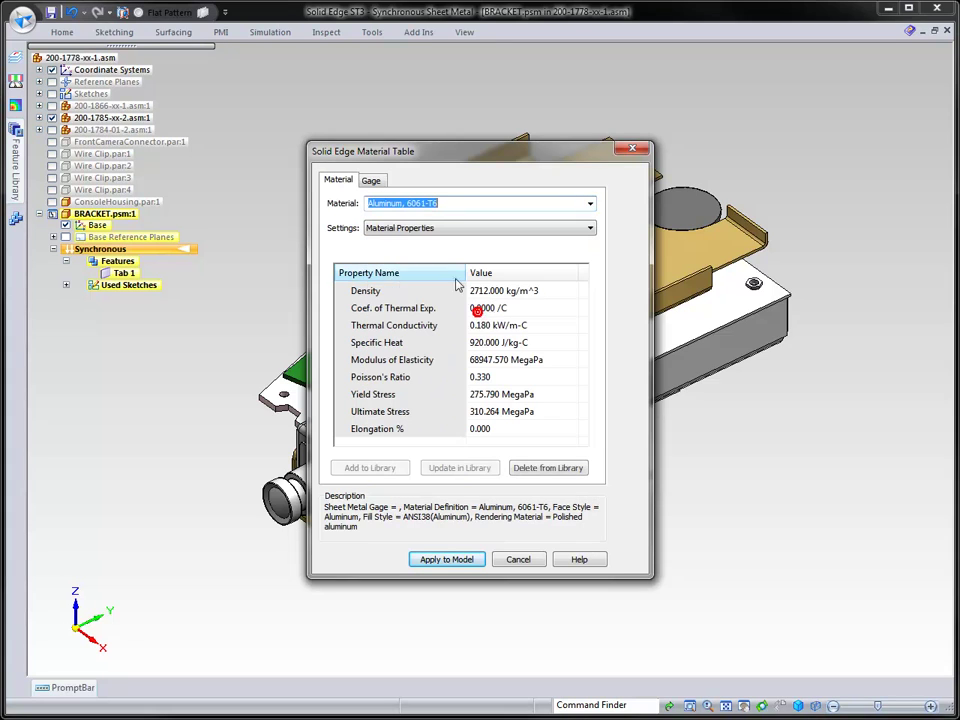
Set the bracket's sheet metal gage to 20 gage and apply the material settings to the model
left_click(371, 181)
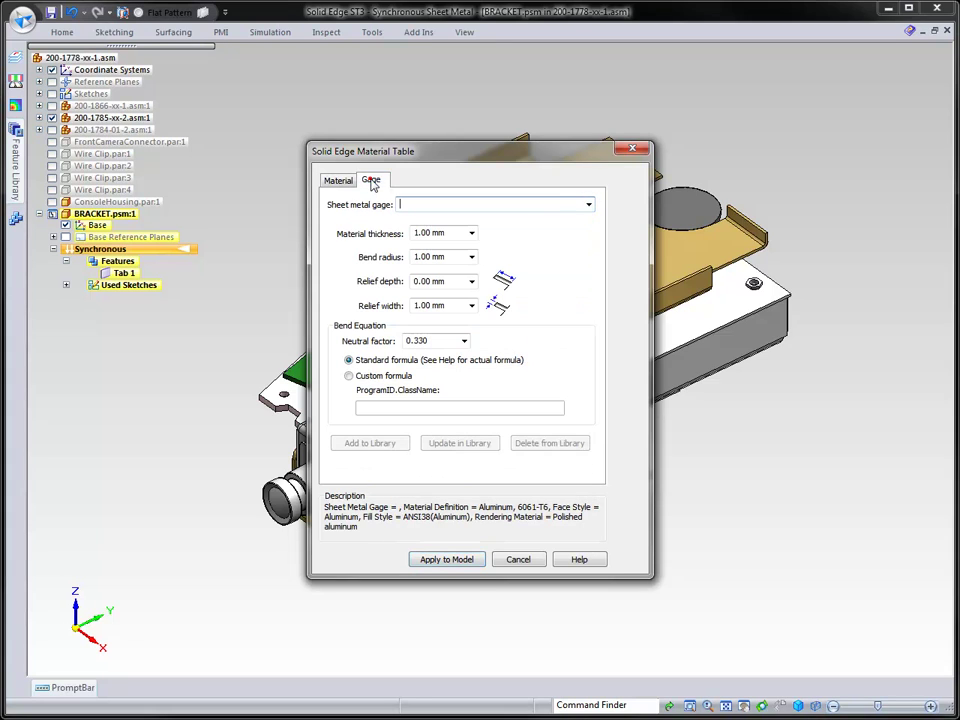
left_click(588, 205)
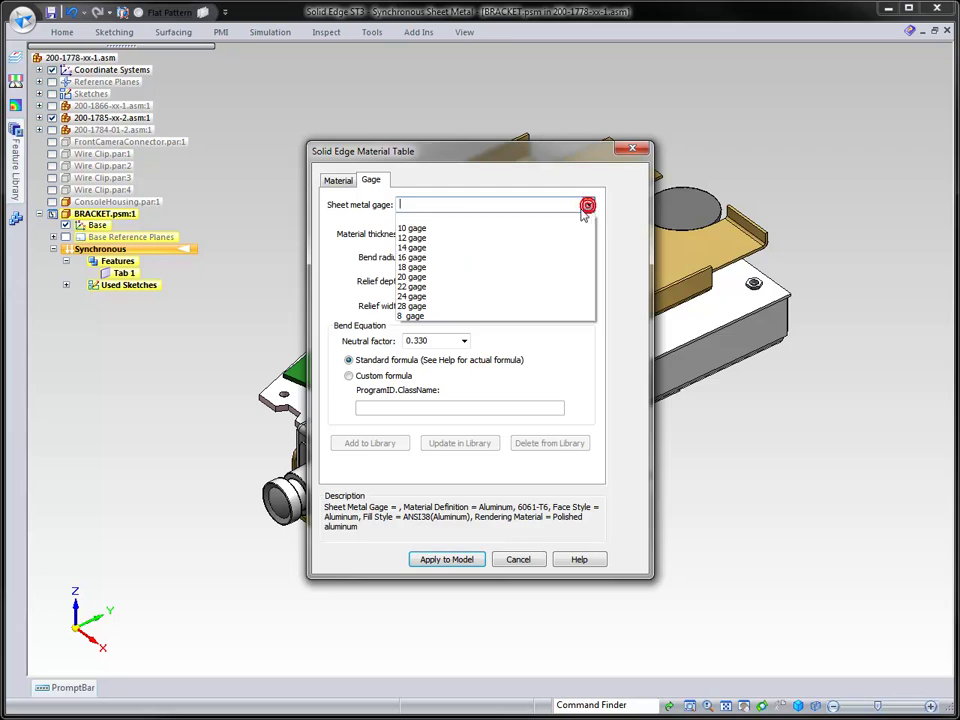
left_click(454, 279)
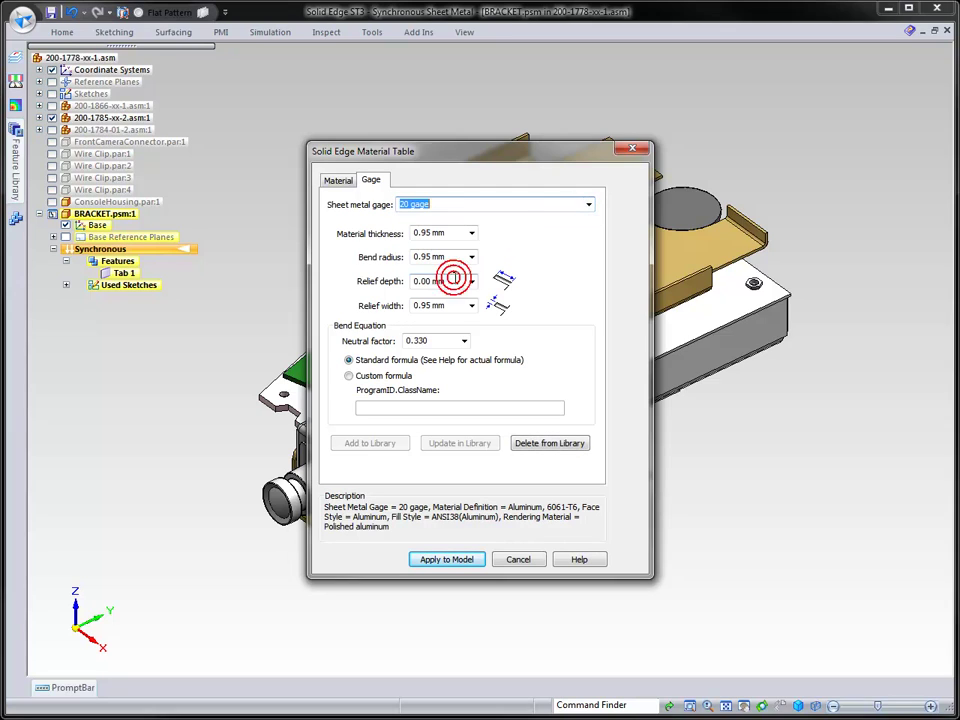
left_click(456, 559)
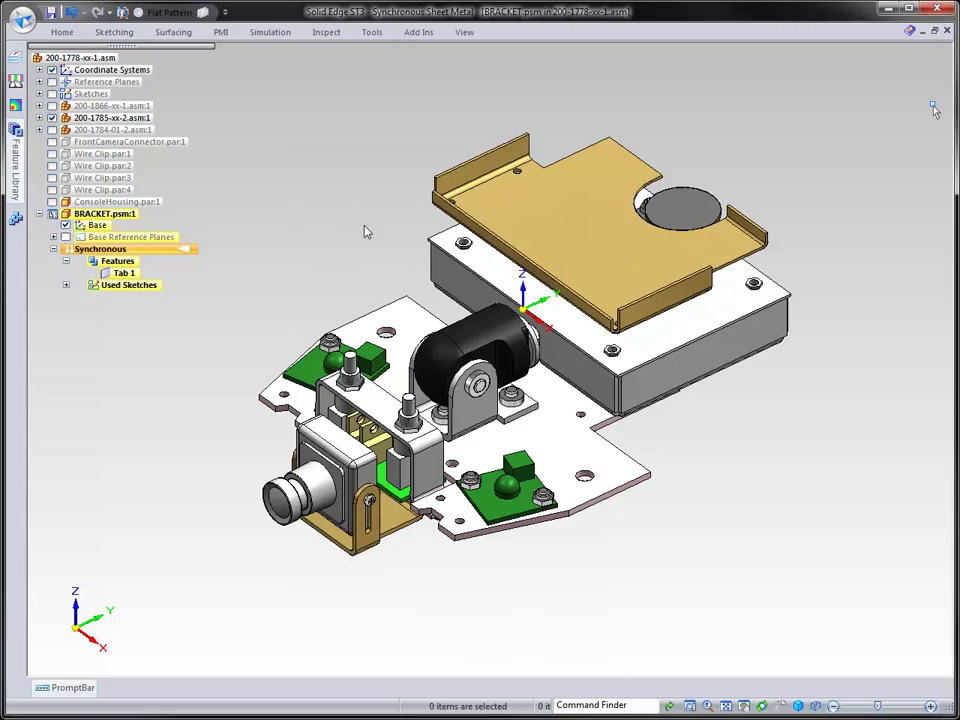
Project the circular base edges of the nuts, standoffs and disc-mount fasteners onto the tab's upper face
scroll(365, 233, "up", 10)
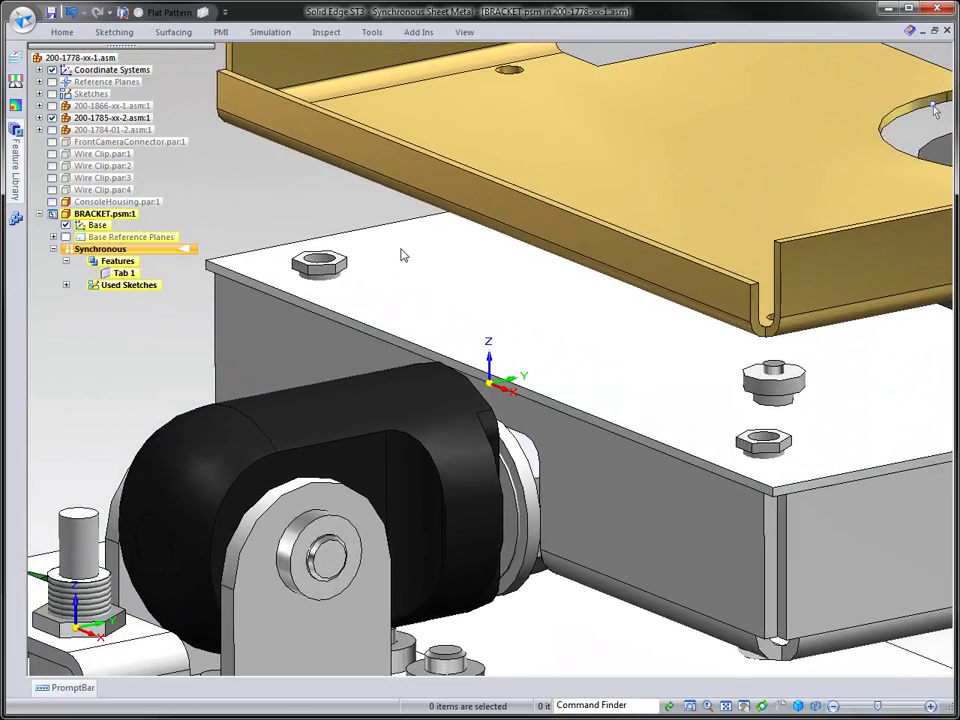
middle_click_drag(293, 218, 254, 188)
right_click_drag(253, 177, 250, 142)
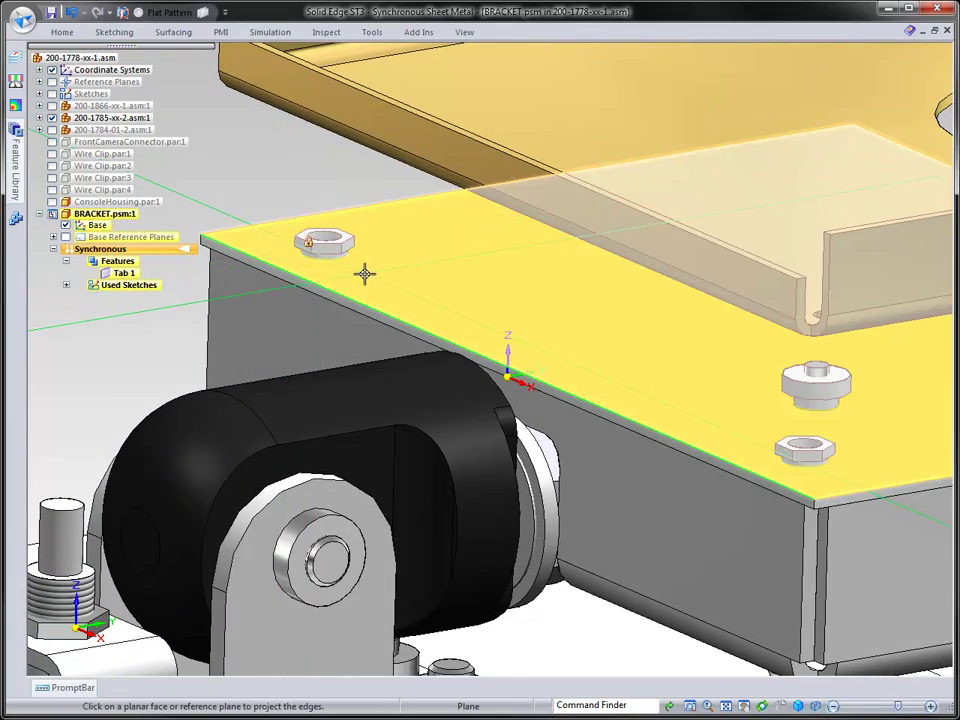
left_click(367, 272)
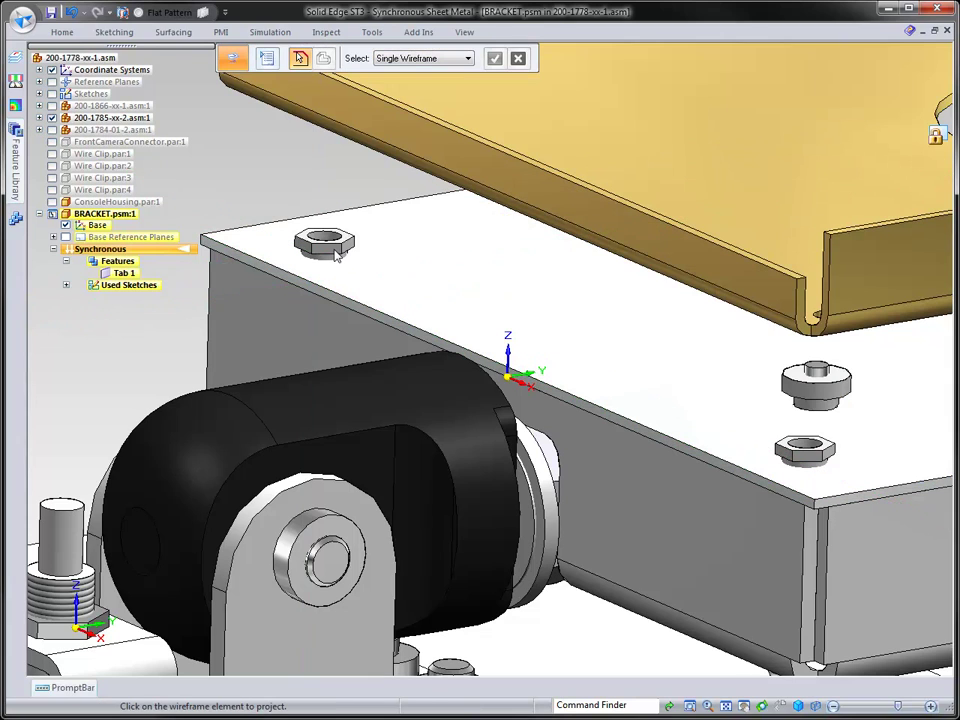
left_click(812, 462)
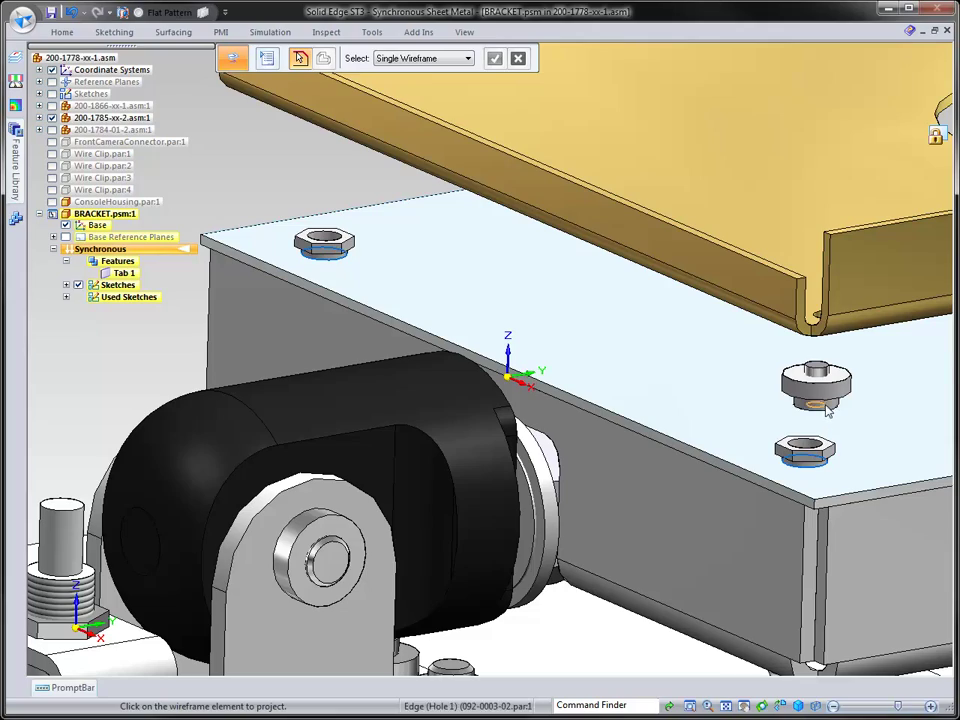
left_click(827, 411)
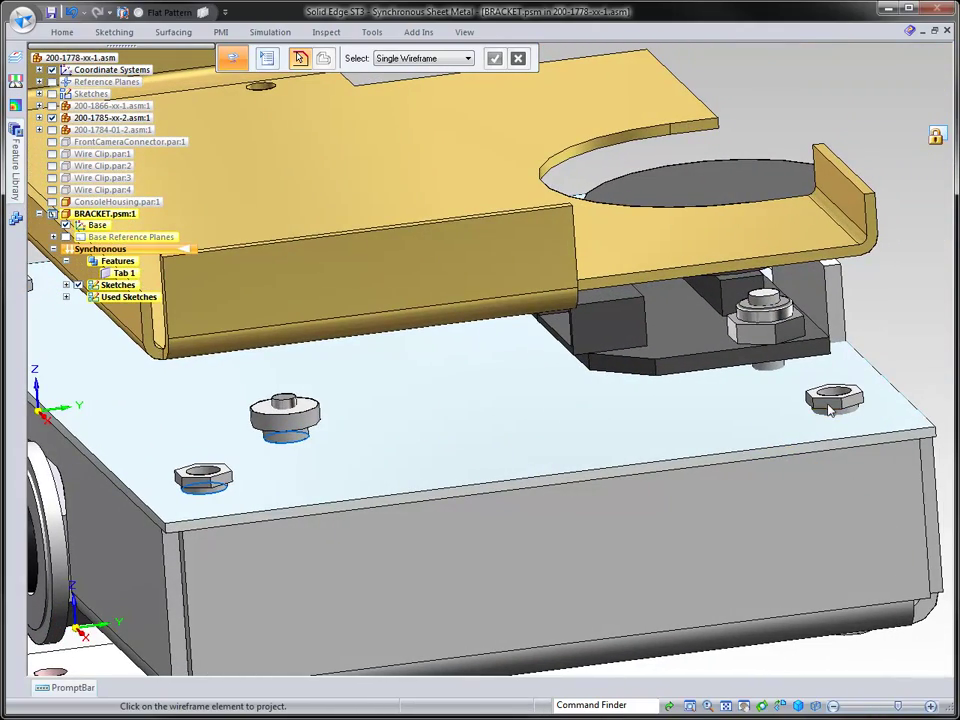
left_click(768, 365)
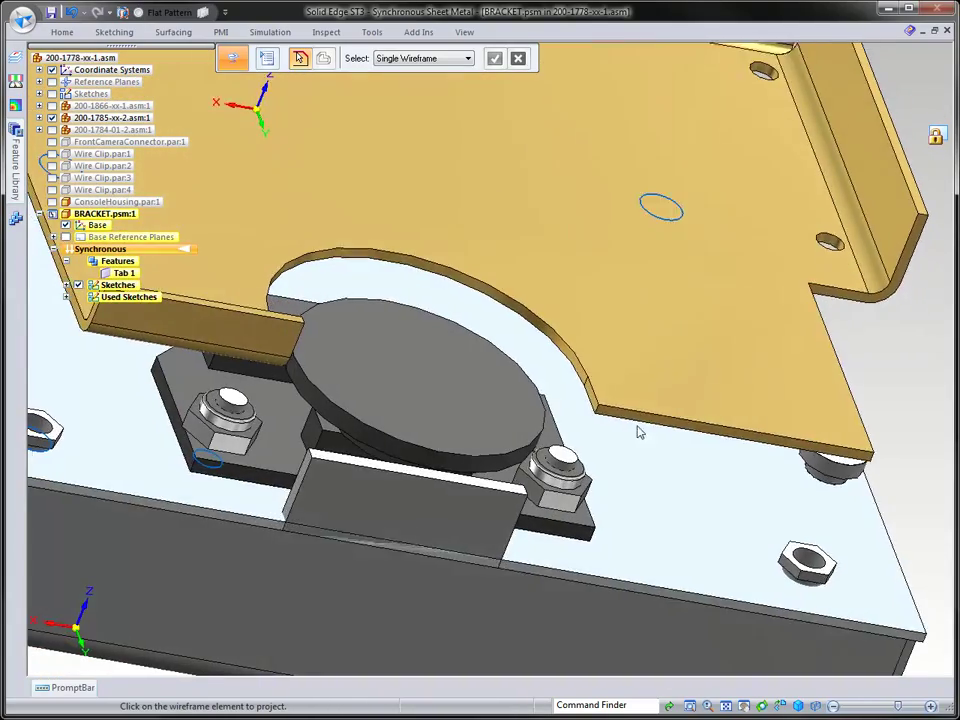
middle_click_drag(640, 432, 500, 413)
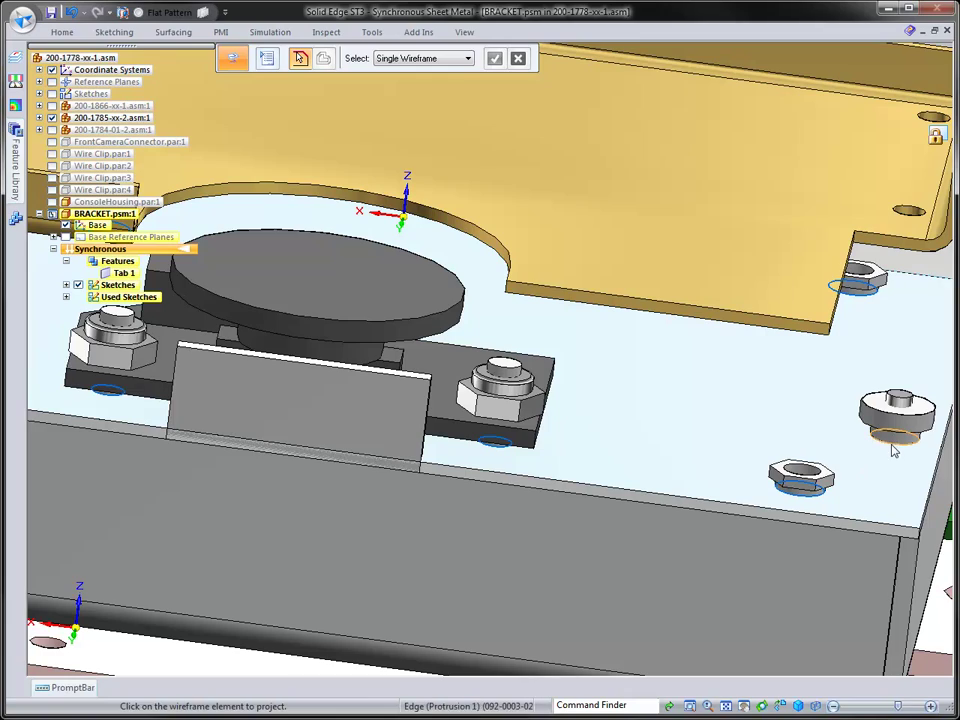
Project the edges of the upright plate beside the round disc onto the tab's upper face, and show the model from above
middle_click_drag(736, 416, 499, 452)
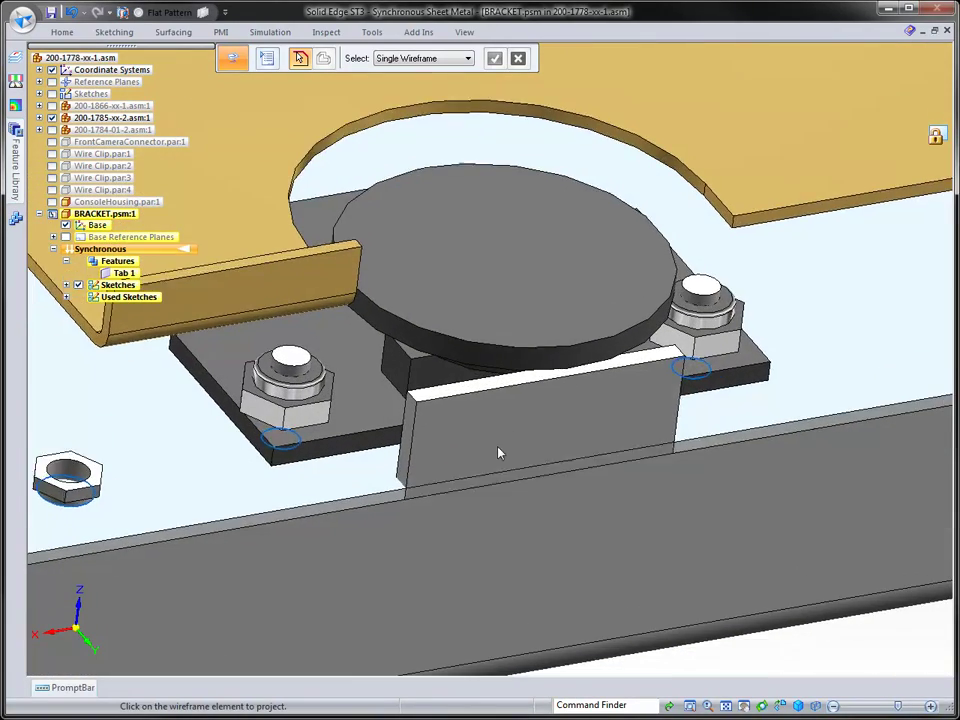
scroll(499, 452, "up", 2)
left_click(386, 330)
left_click(406, 327)
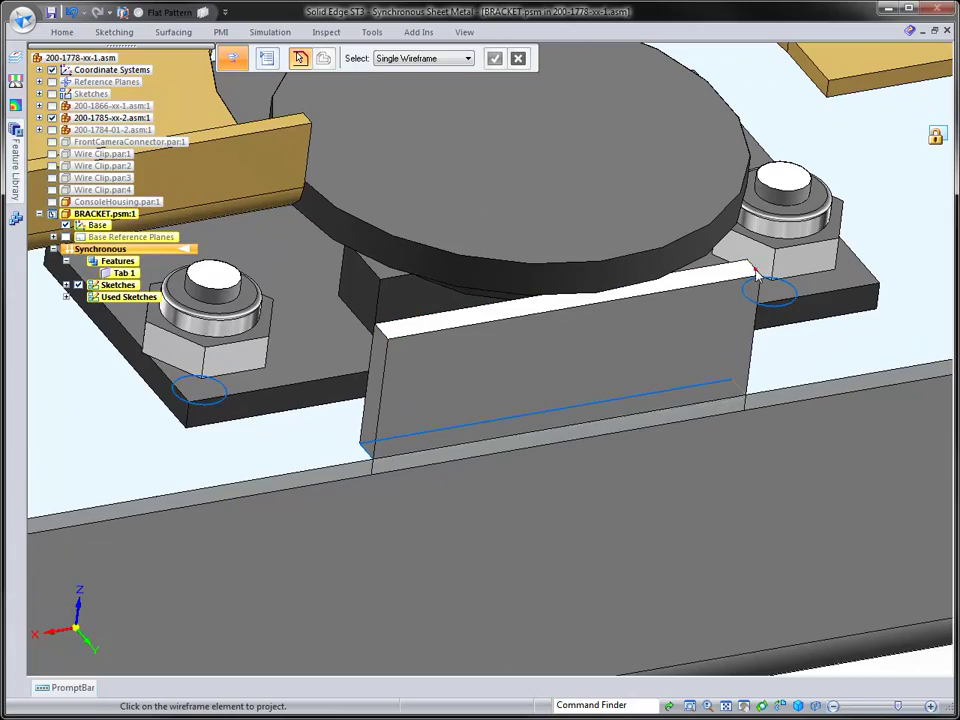
key("ctrl+i")
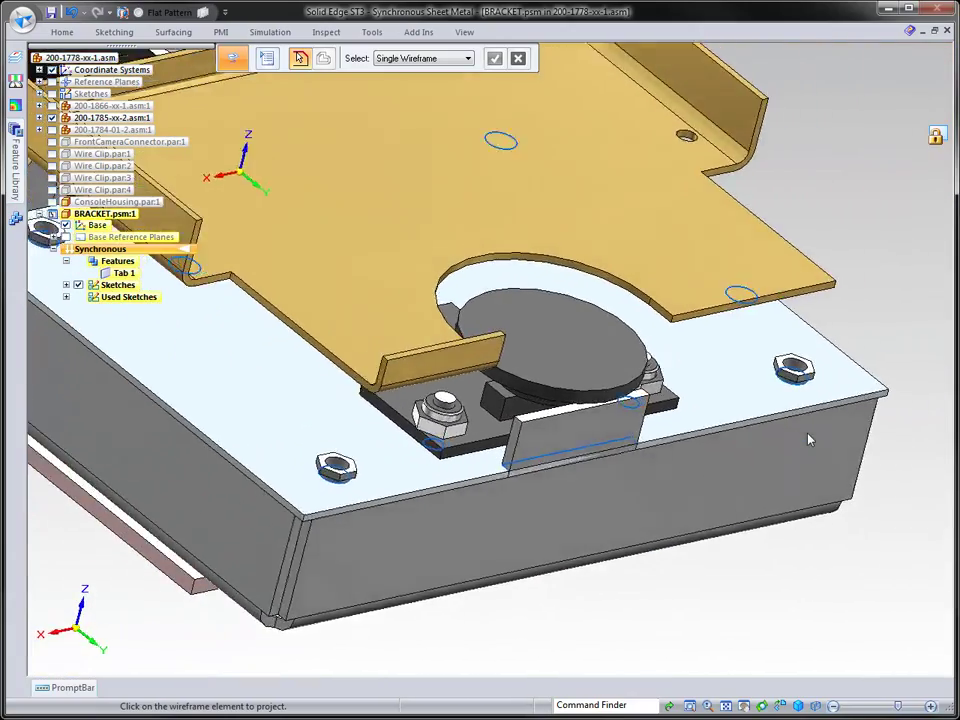
key("ctrl+t")
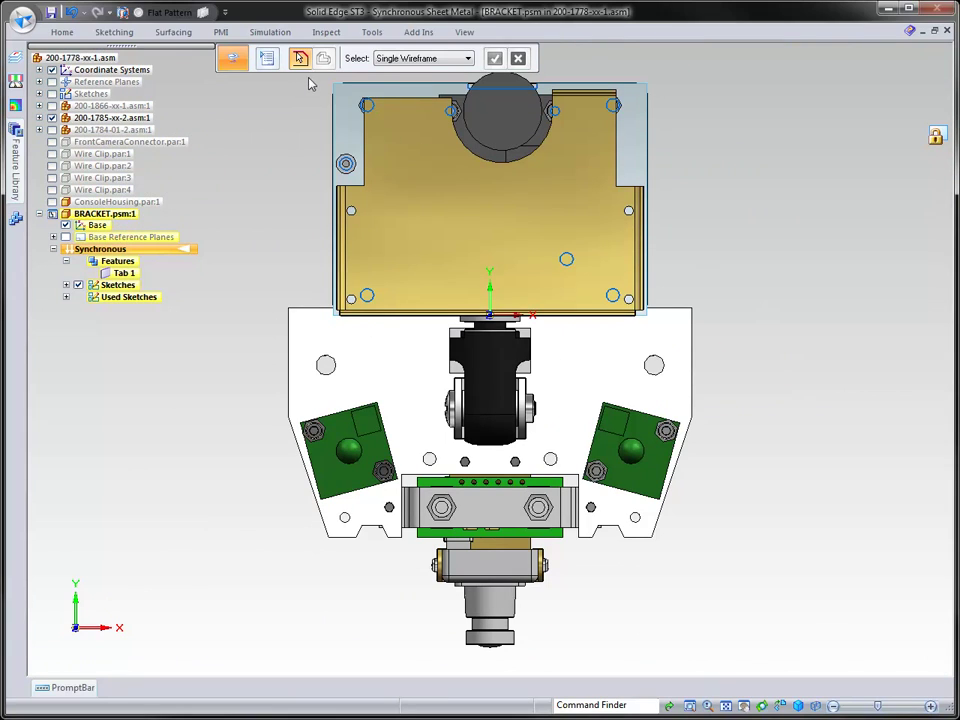
Cut all the projected circles and the narrow projected rectangle down through the tab, and check the bracket with the other parts hidden
left_click_drag(311, 70, 630, 306)
mouse_move(686, 277)
middle_mouse_down()
mouse_move(600, 318)
mouse_move(364, 272)
mouse_move(257, 208)
middle_mouse_up()
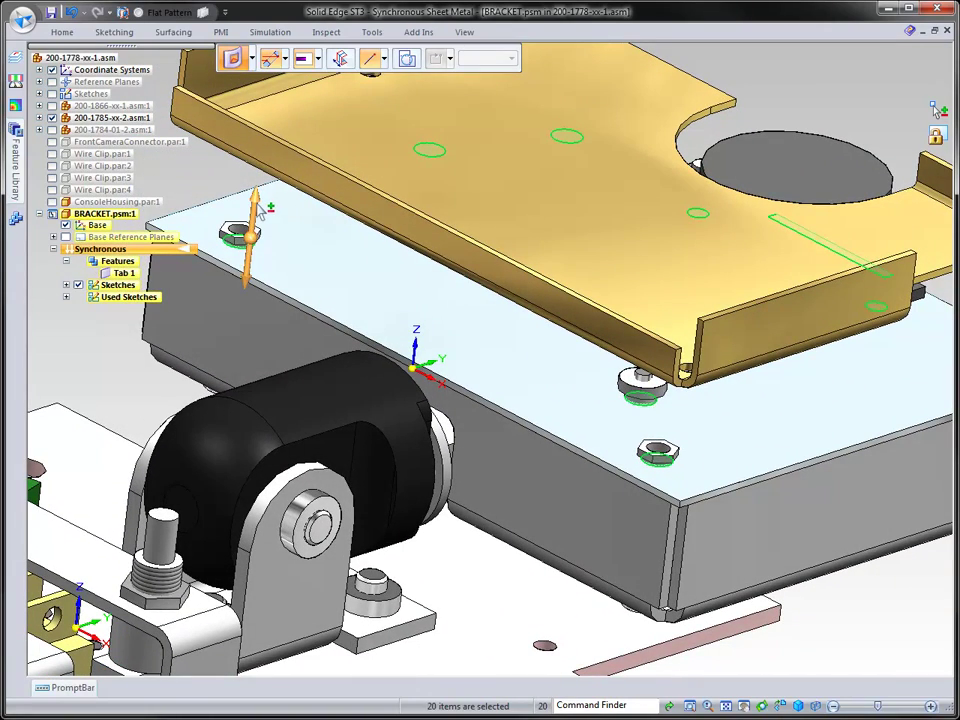
left_click(256, 204)
left_click(236, 300)
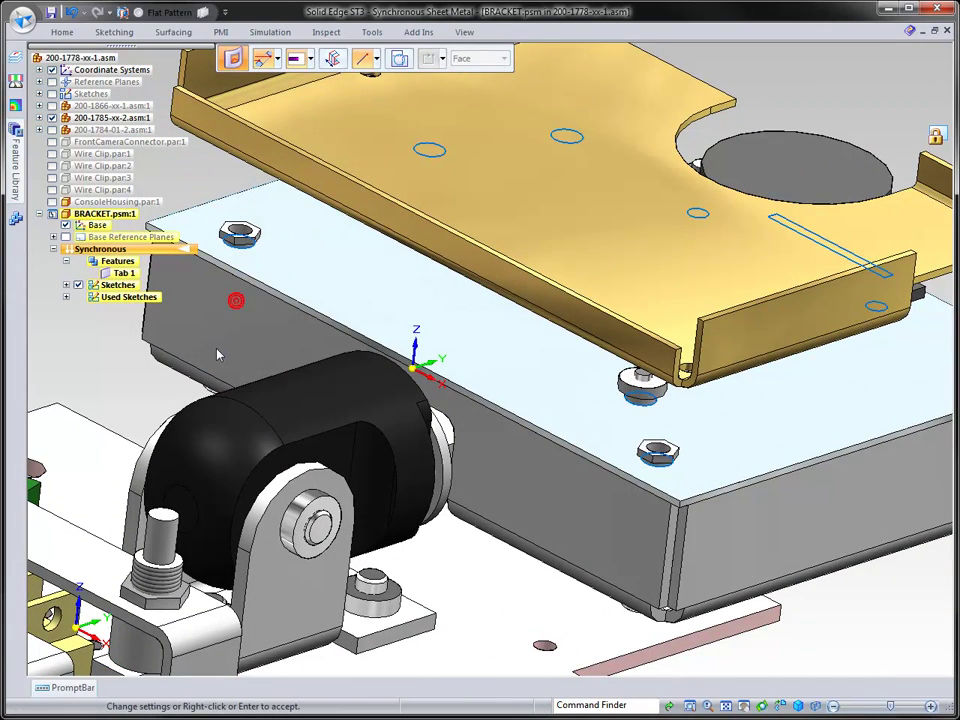
right_click(218, 356)
right_click(214, 347)
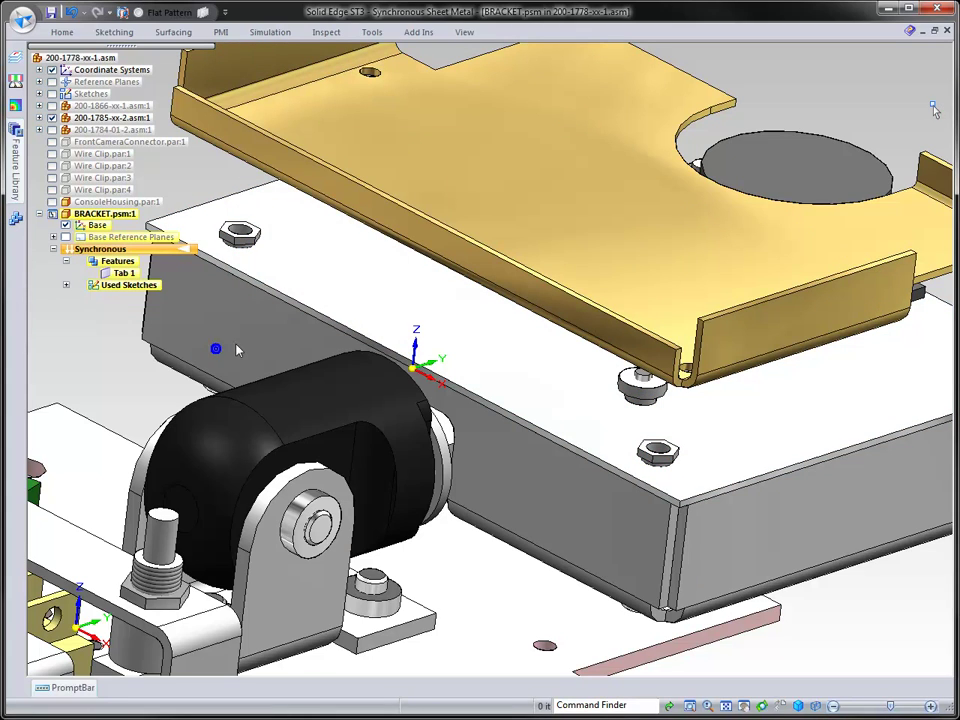
left_click(244, 318)
key("ctrl+i")
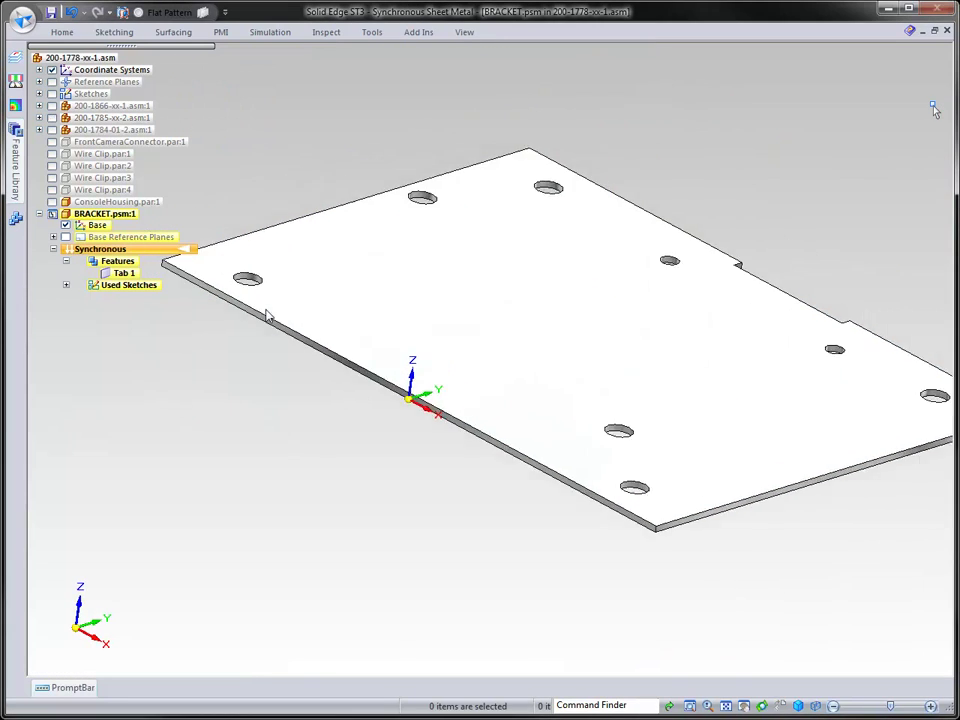
Add a 20 mm downward flange at 90° along the tab edge beside the black pivot housing, using the Bend Outside option
middle_click_drag(267, 316, 673, 274)
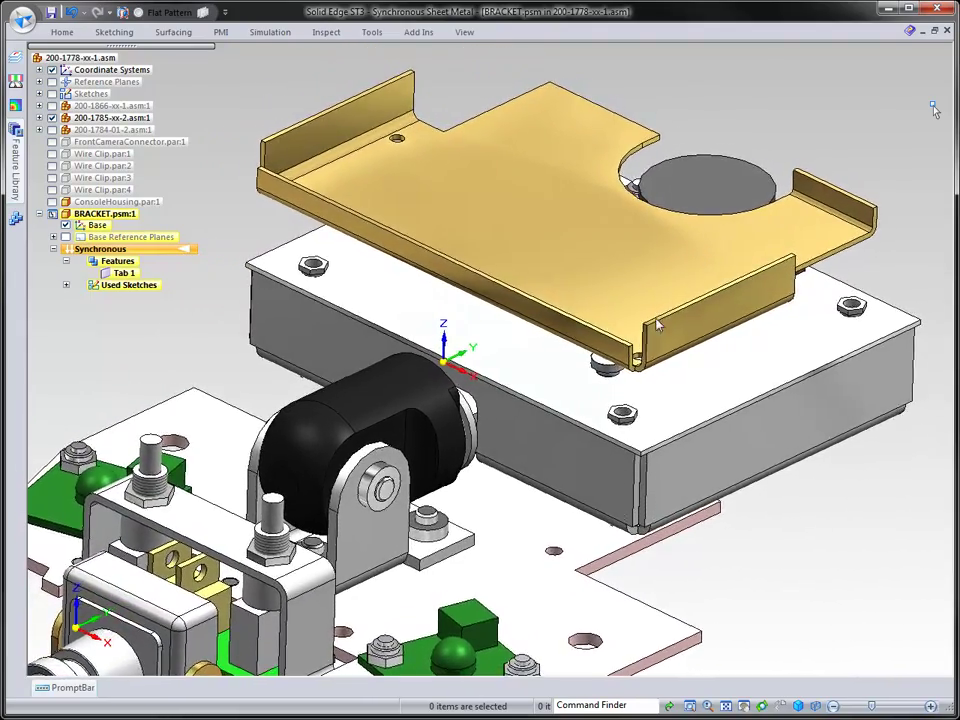
left_click(571, 413)
left_click(570, 398)
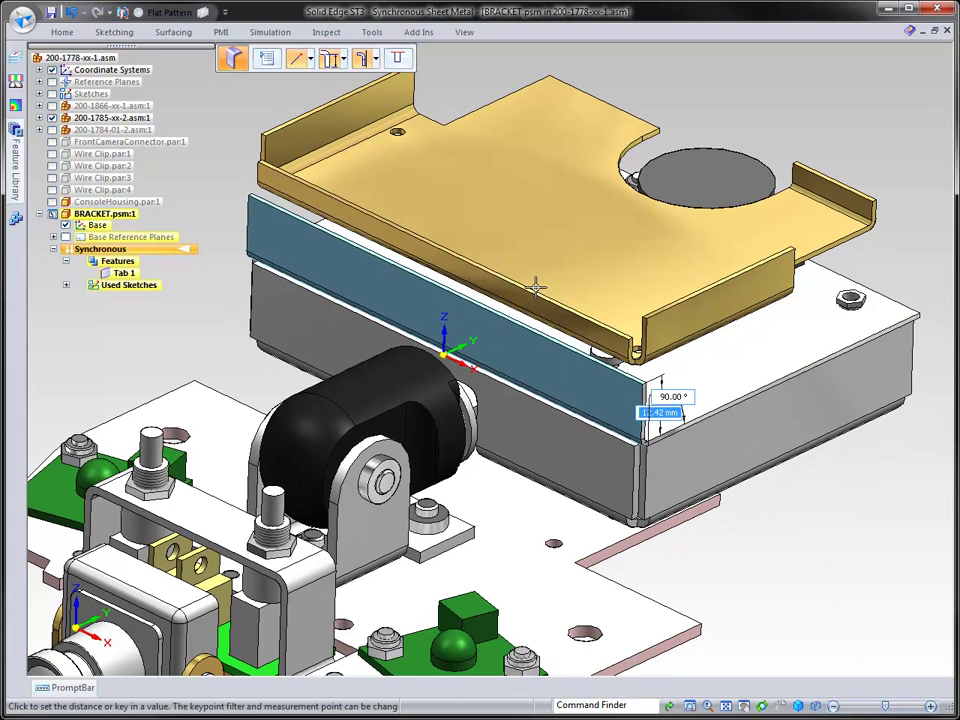
left_click(375, 60)
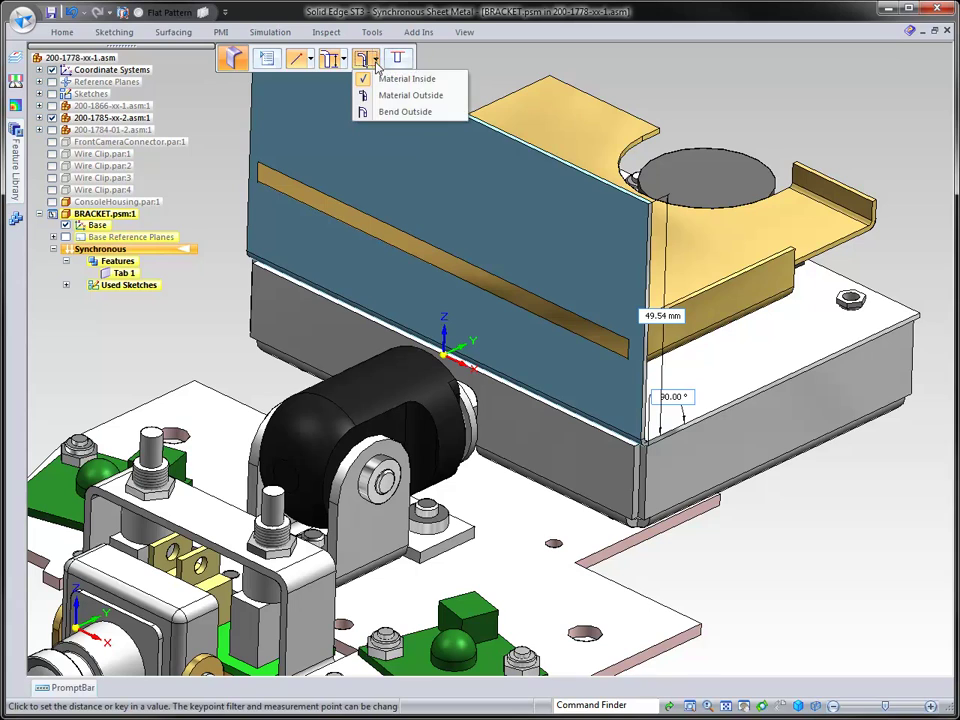
left_click(380, 111)
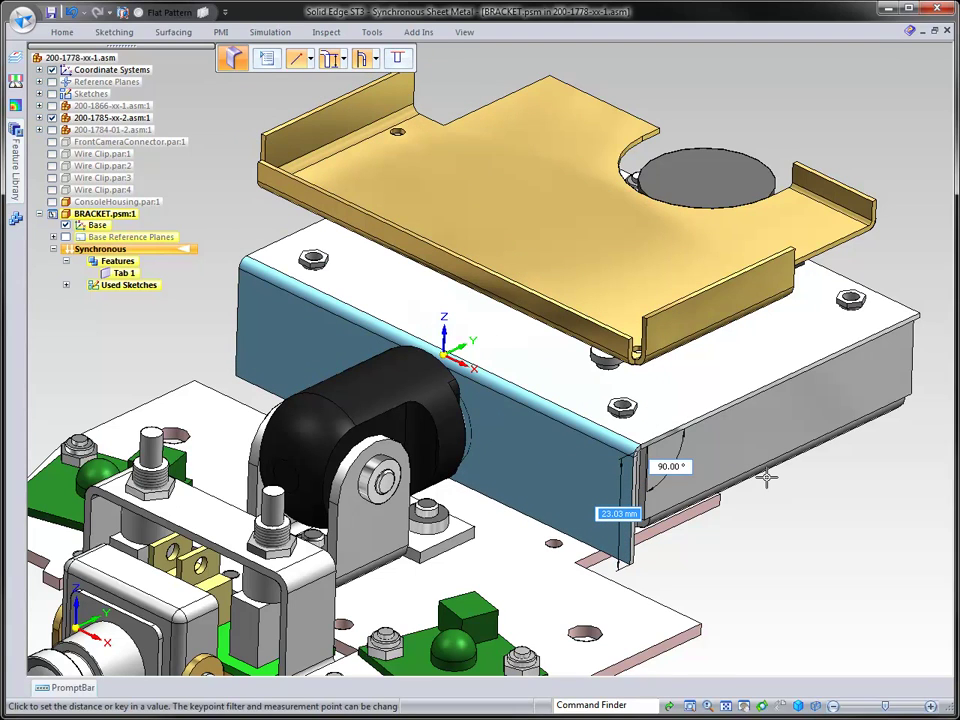
type("20")
key("Return")
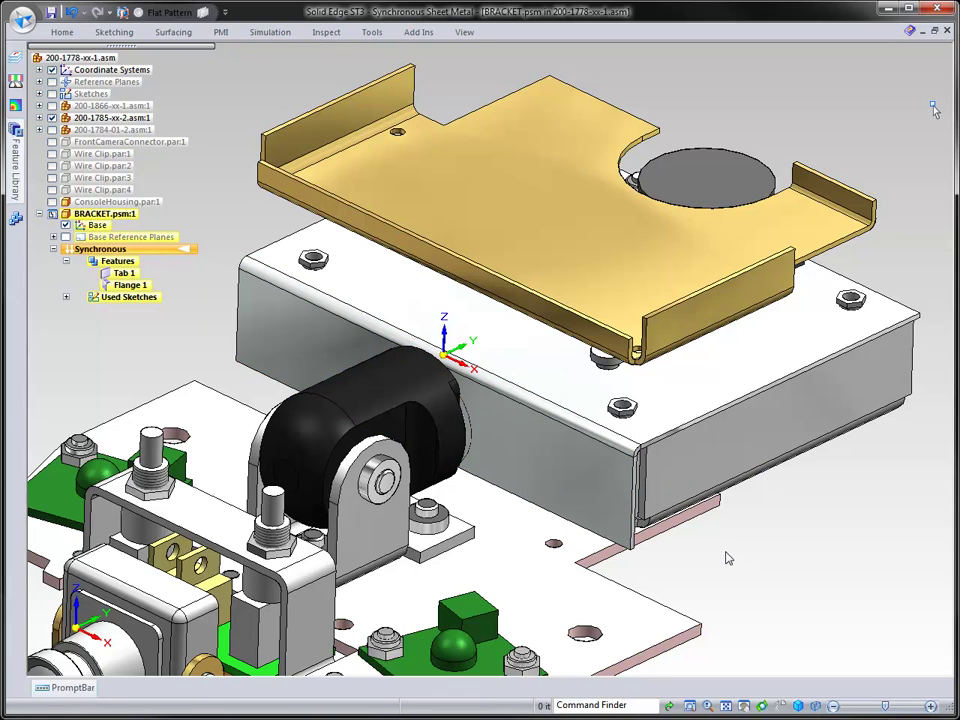
Dimension the flange's width between its two side edges and set it to 20 mm, symmetric about the base
right_click_drag(709, 556, 668, 551)
left_click(587, 527)
left_click(514, 521)
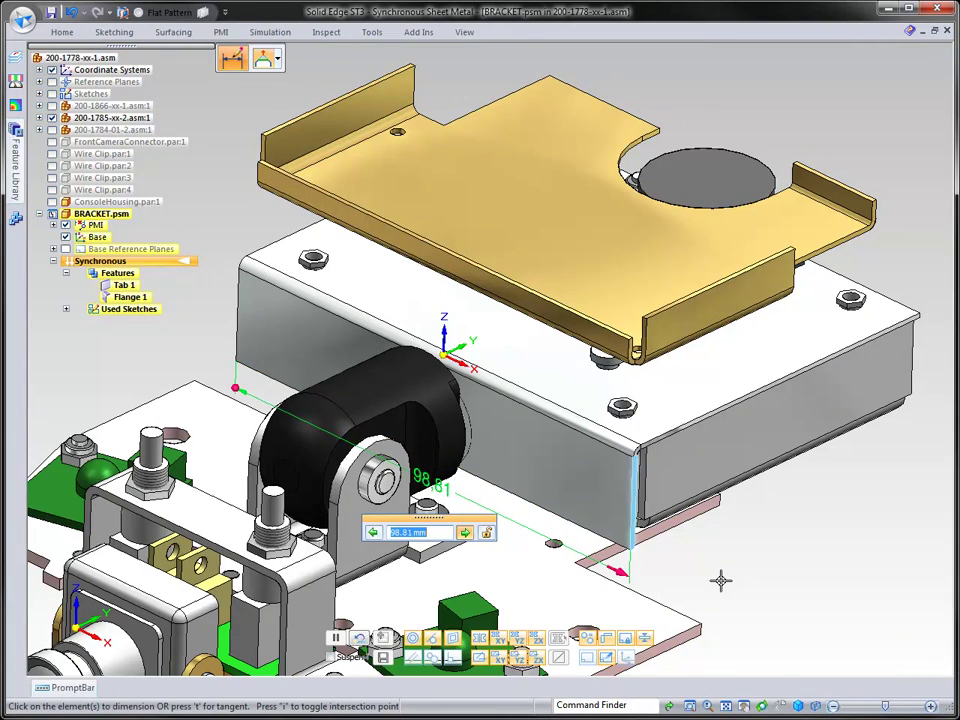
scroll(721, 580, "up", 2)
left_click(645, 638)
key("Return")
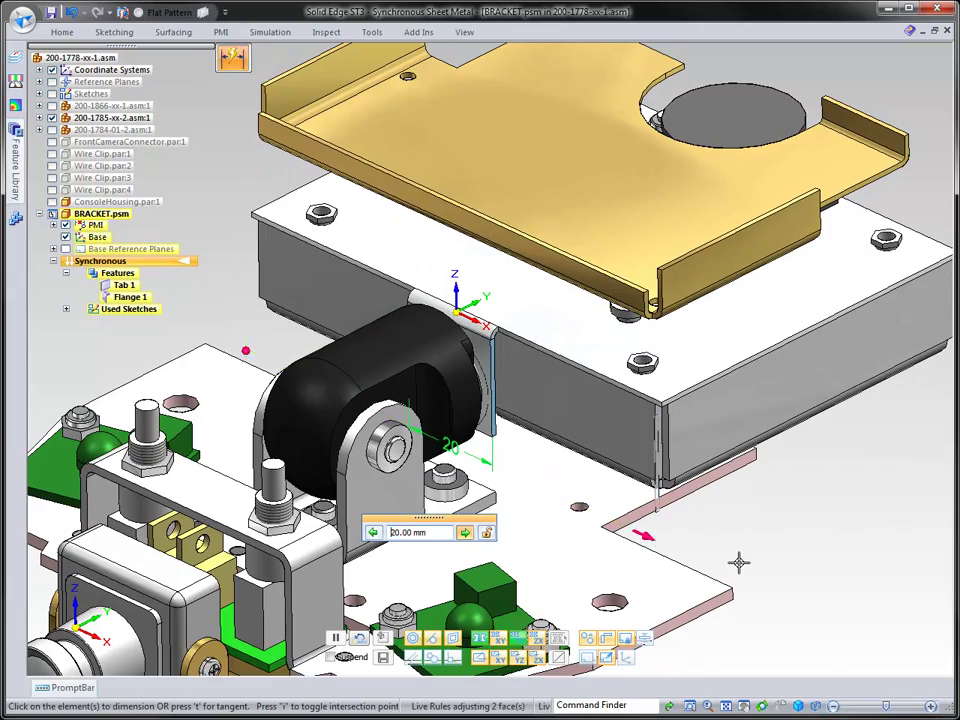
scroll(739, 562, "up", 3)
scroll(739, 562, "up", 4)
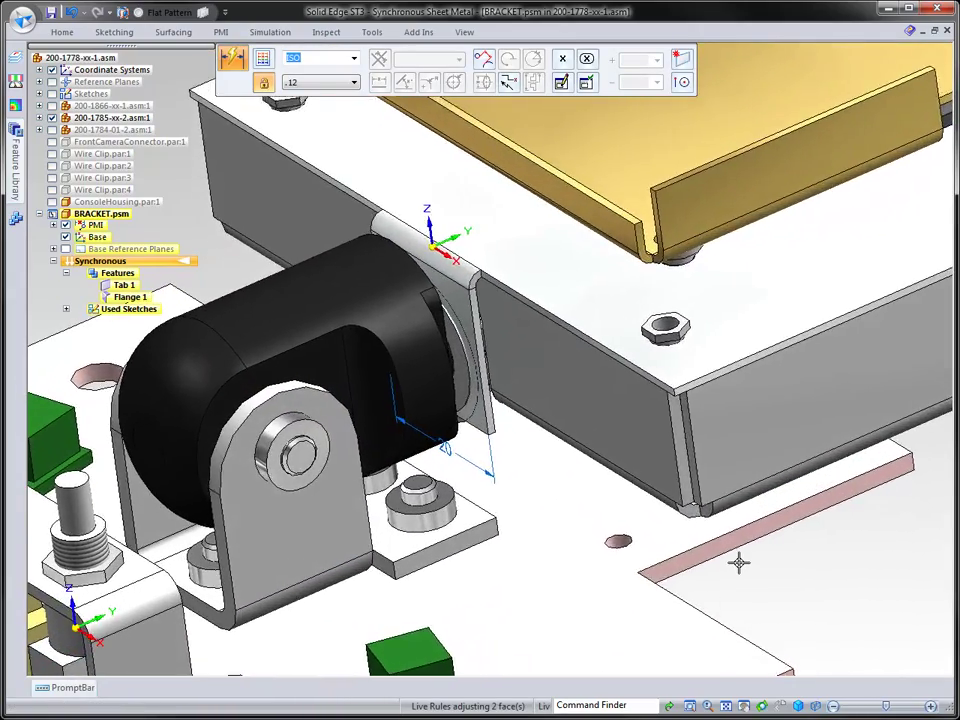
scroll(739, 562, "down", 6)
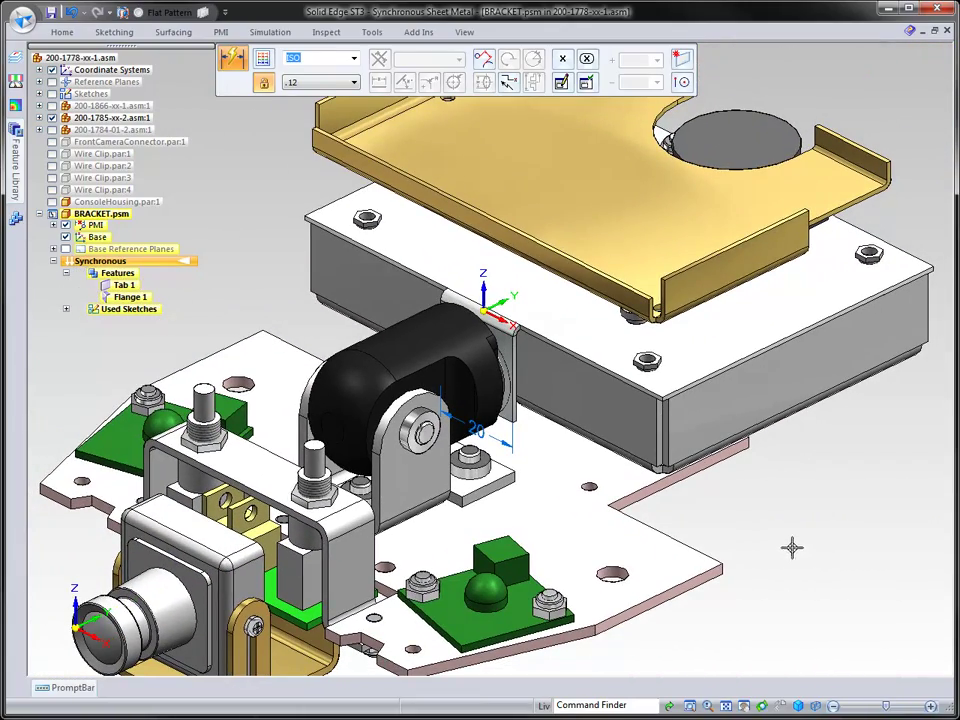
key("Escape")
scroll(778, 542, "down", 2)
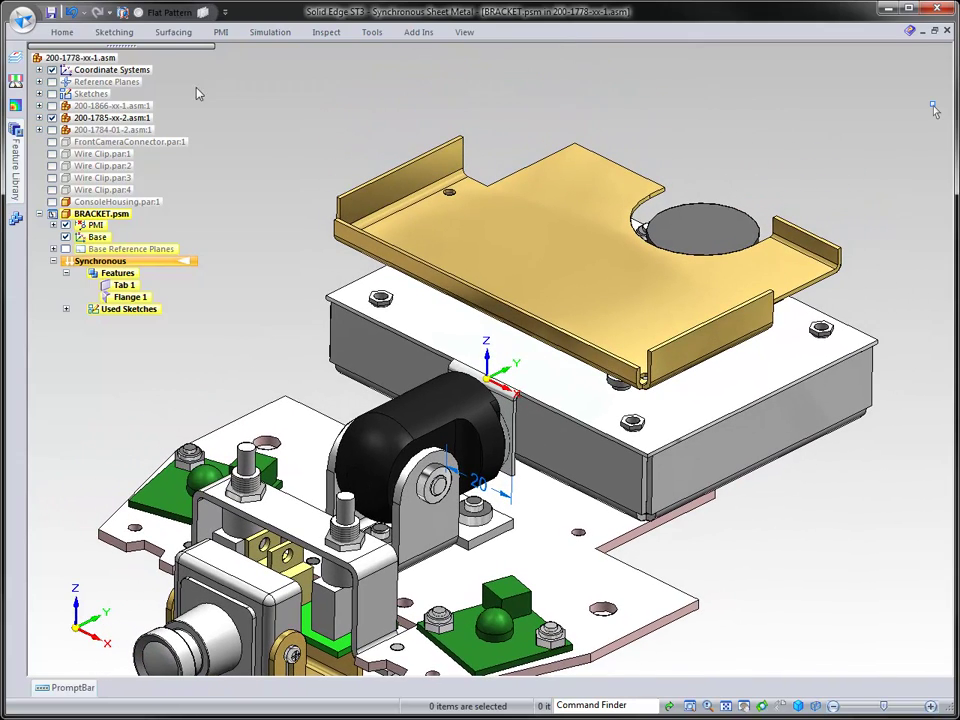
Set clipping planes parallel to the flange that cut away the black pivot housing in front of the round washer
left_click(123, 12)
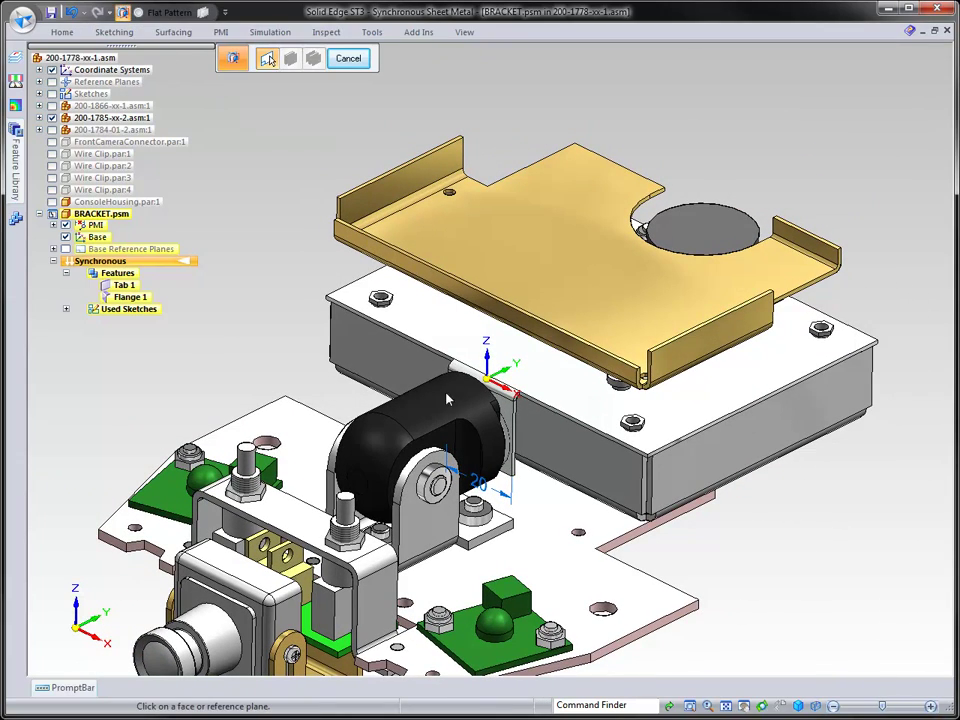
left_click(816, 262)
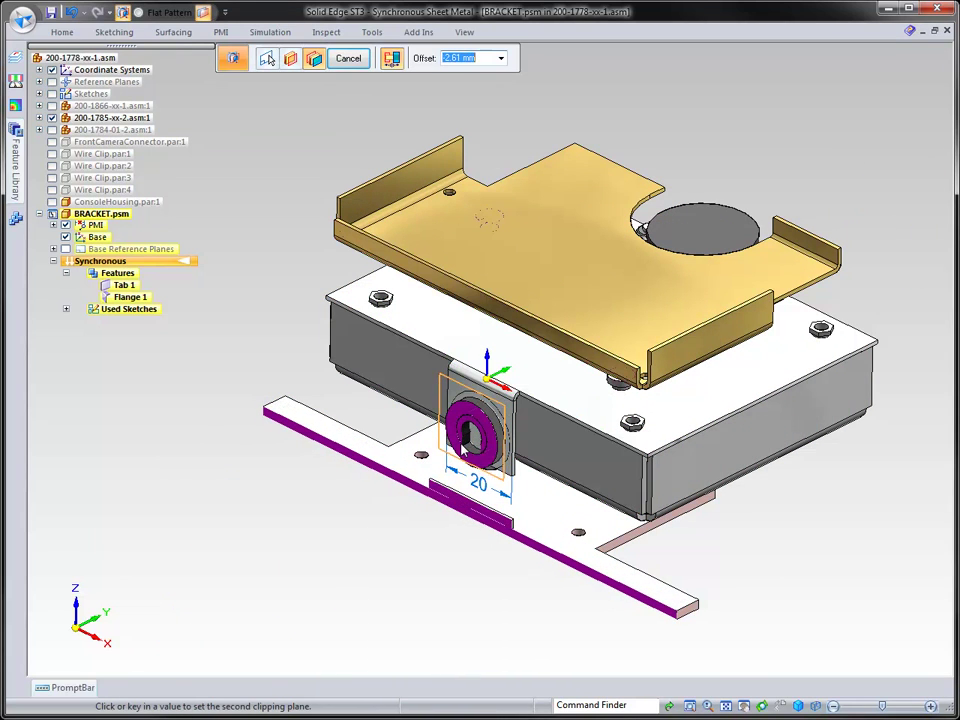
left_click(462, 451)
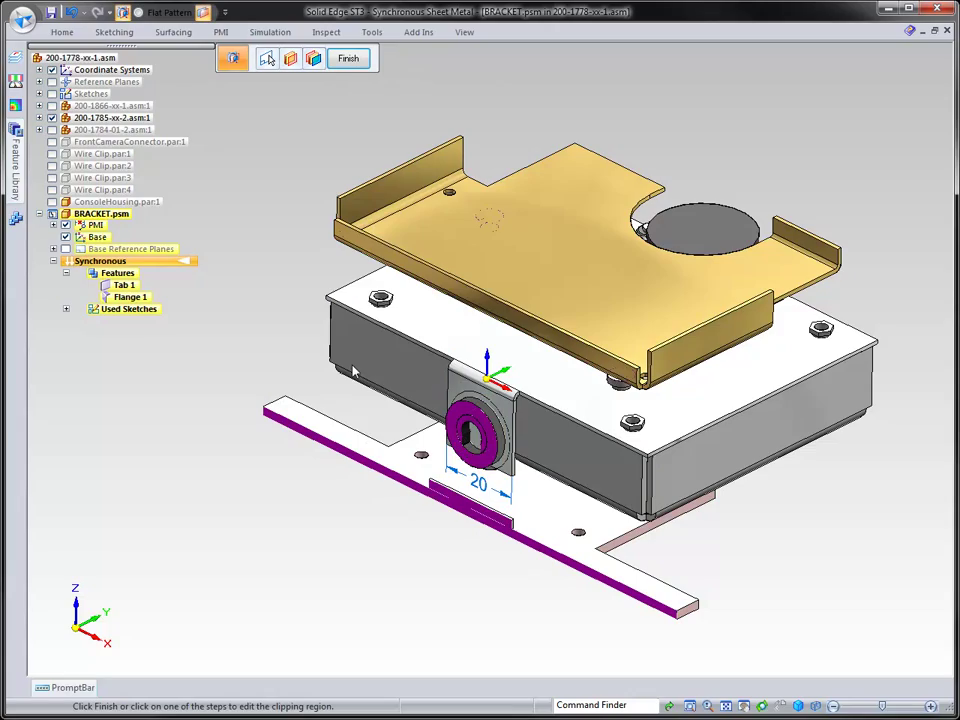
scroll(352, 371, "up", 5)
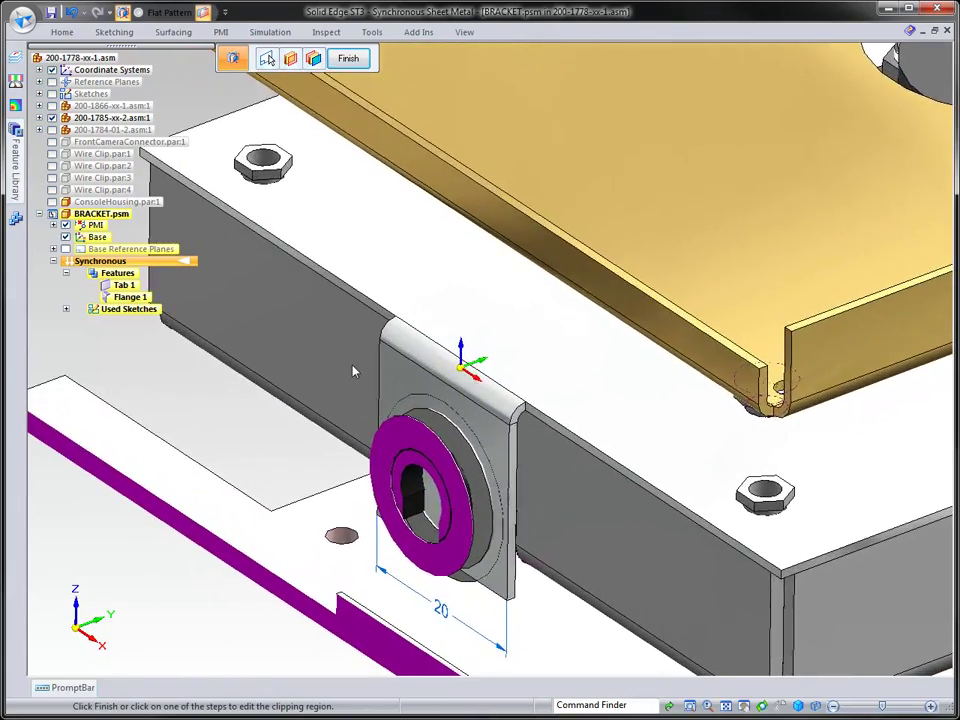
right_click(288, 447)
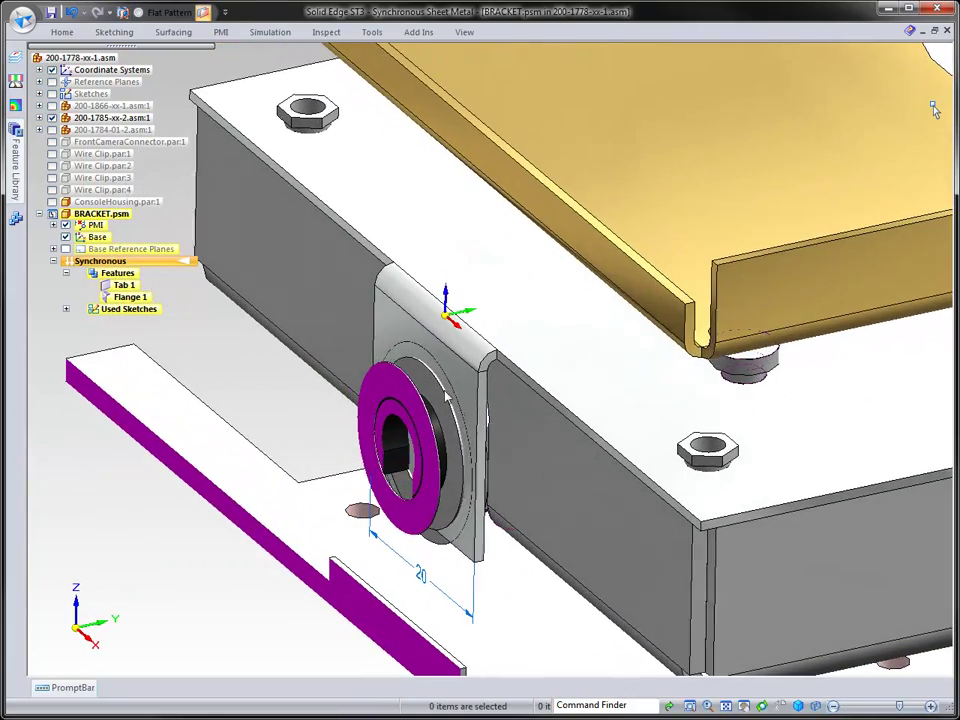
Move the flange with keypoint snapping so its face lines up with the circular edge of the round washer
left_click(464, 387)
left_click(448, 384)
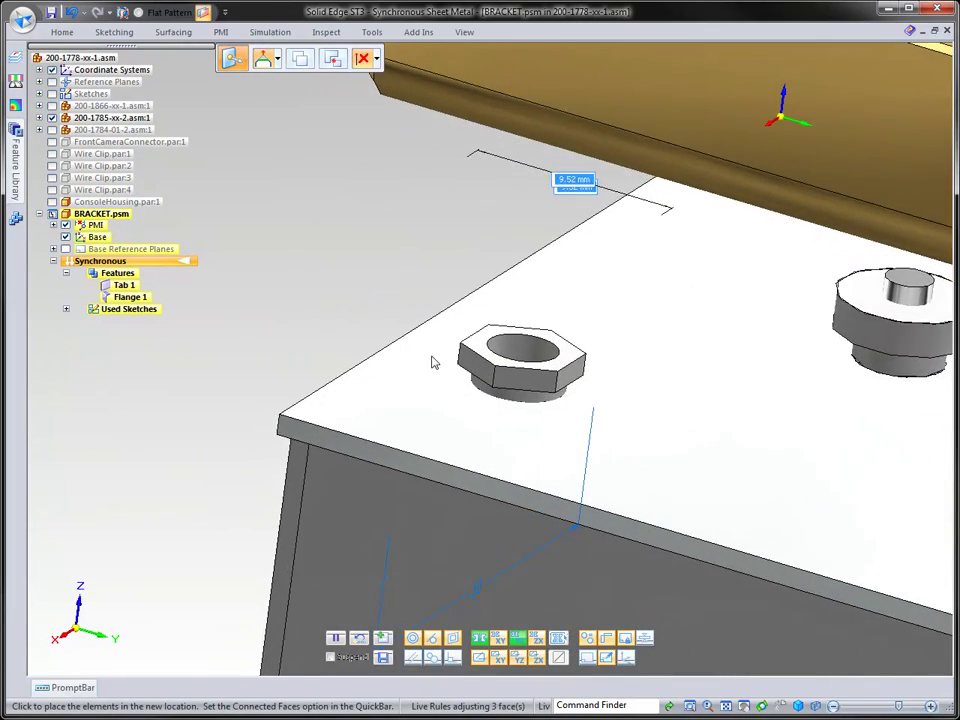
left_click(376, 58)
left_click(381, 81)
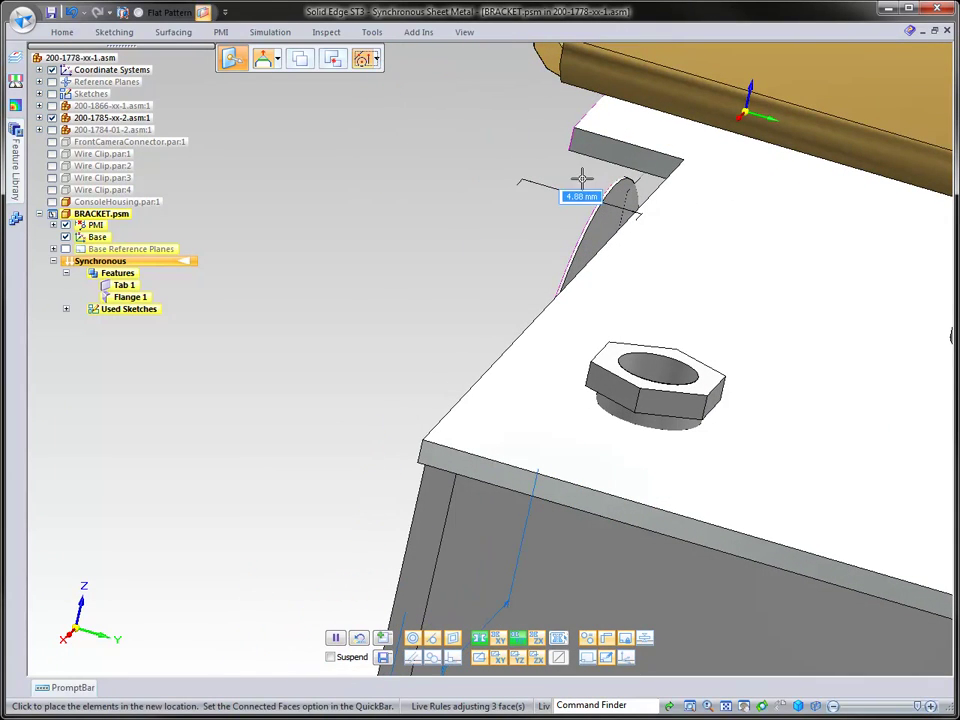
left_click(580, 246)
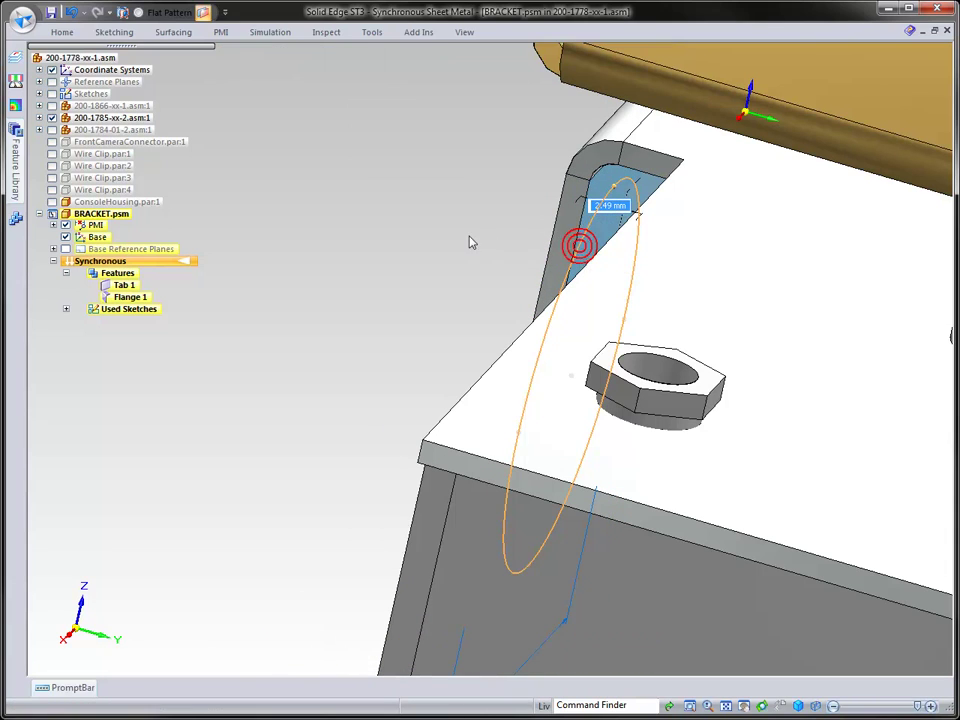
scroll(441, 240, "up", 5)
middle_click_drag(410, 264, 378, 294)
left_click(378, 294)
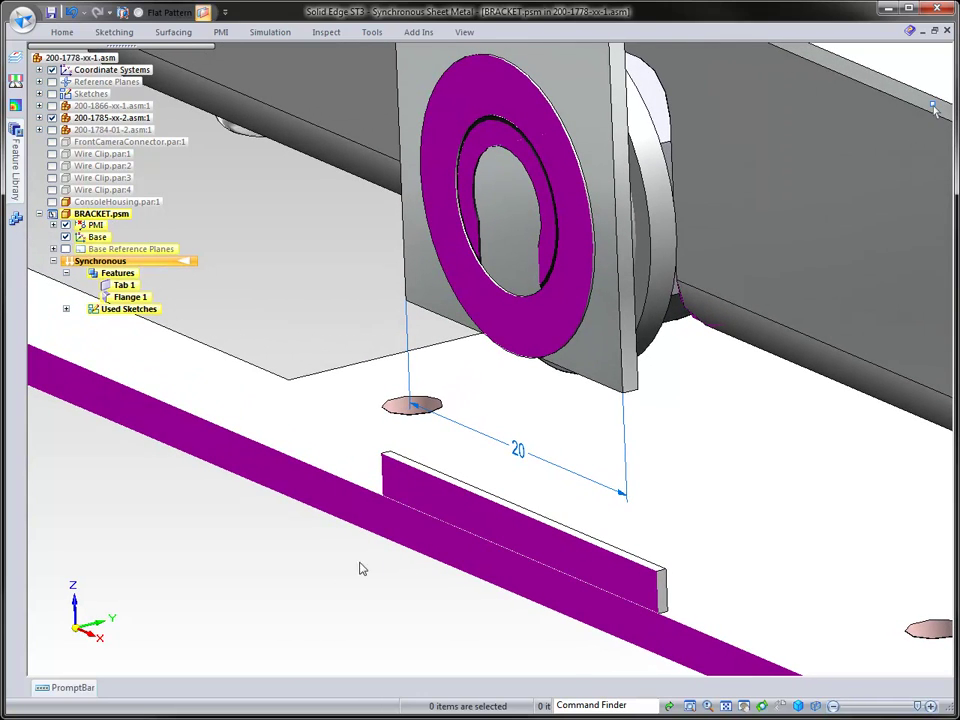
Round the flange's two lower corners with a 10 mm radius
right_click(316, 576)
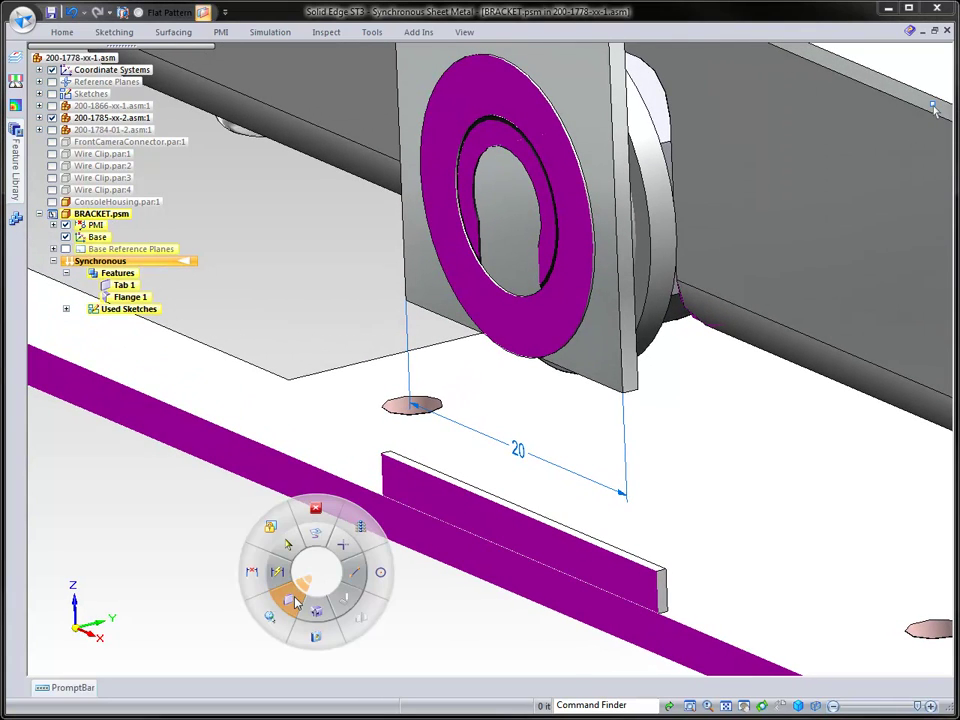
left_click(293, 598)
left_click(631, 396)
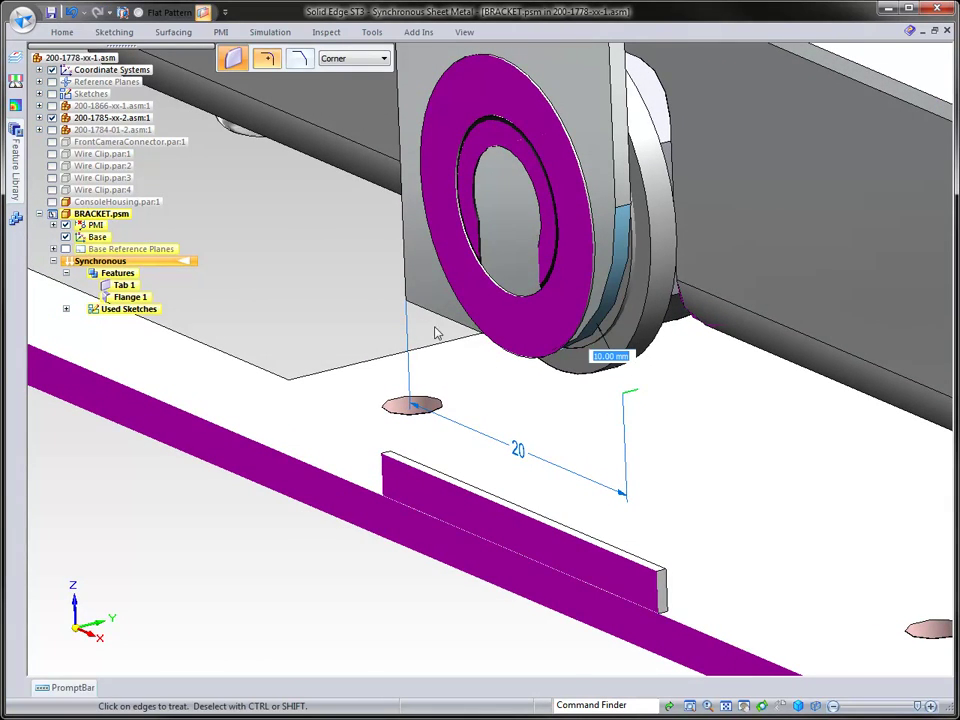
left_click(412, 300)
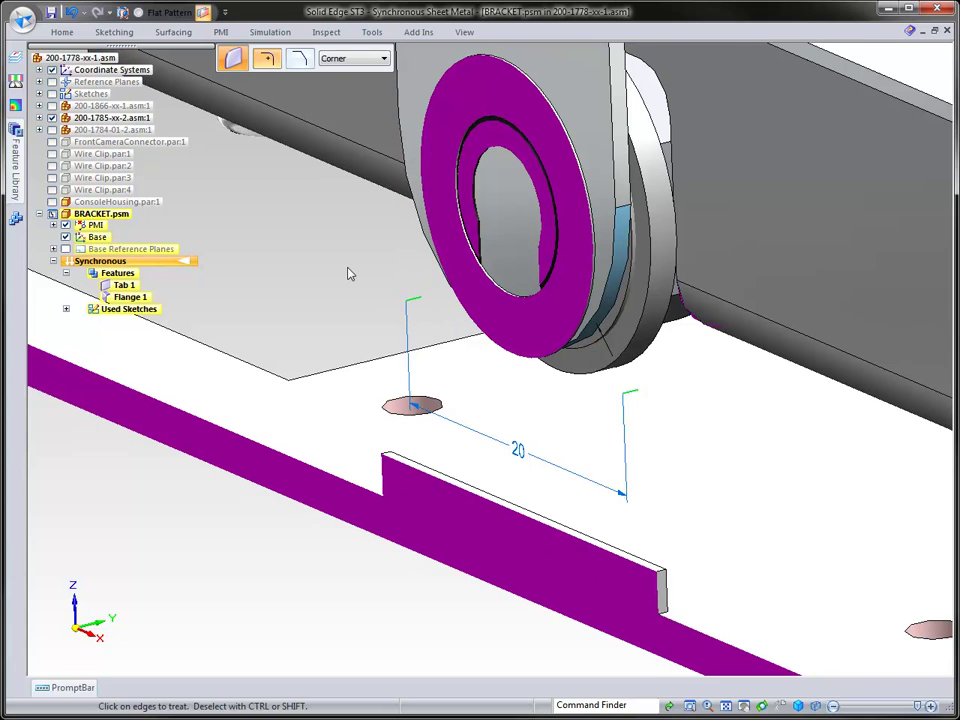
right_click(317, 336)
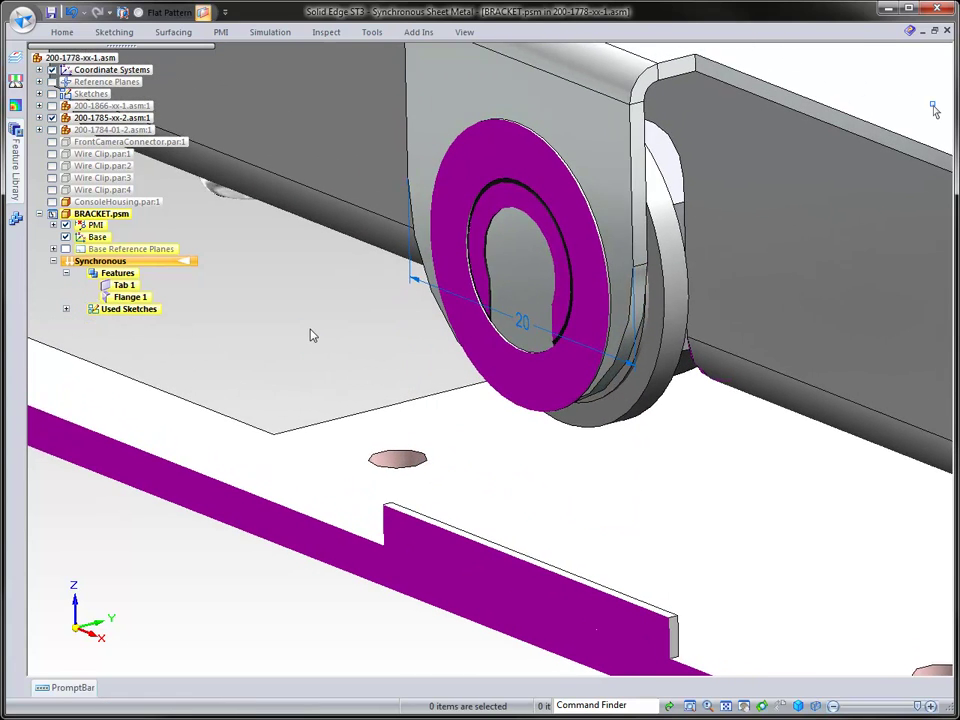
Move the flange's rounded end so it is centred on the inner circular edge of the clipped round part
left_click(655, 284)
left_click(533, 250)
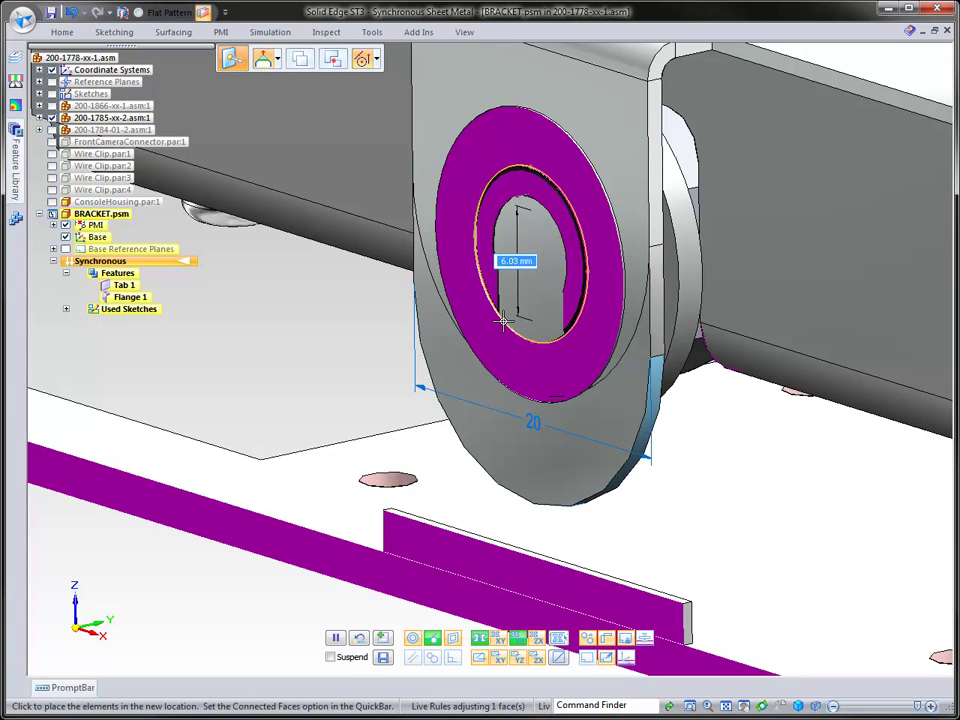
left_click(507, 328)
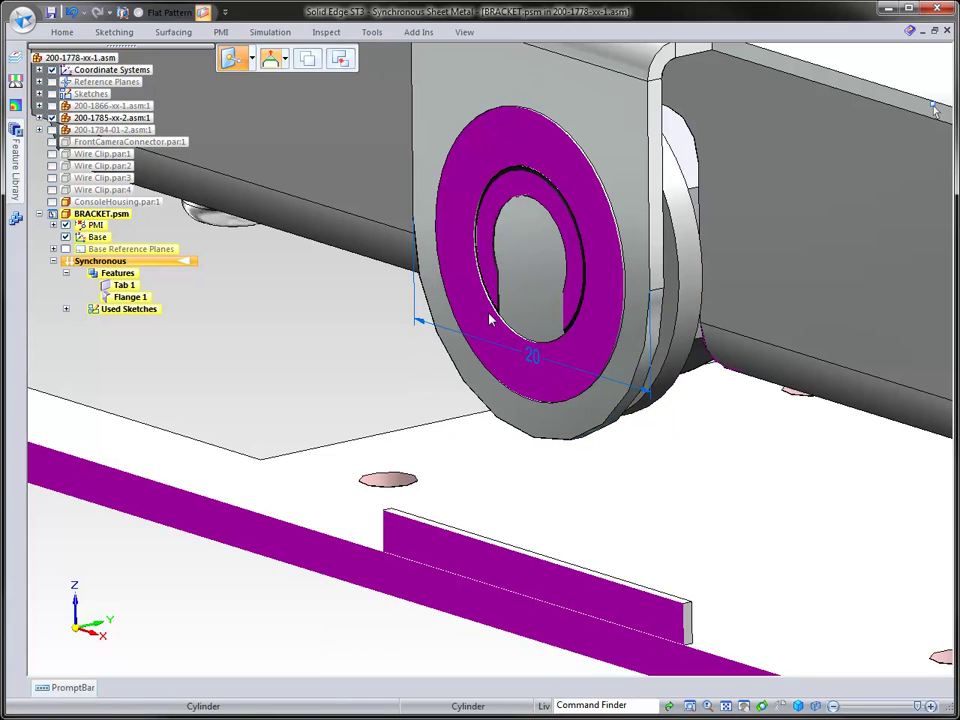
left_click(436, 312)
left_click(291, 316)
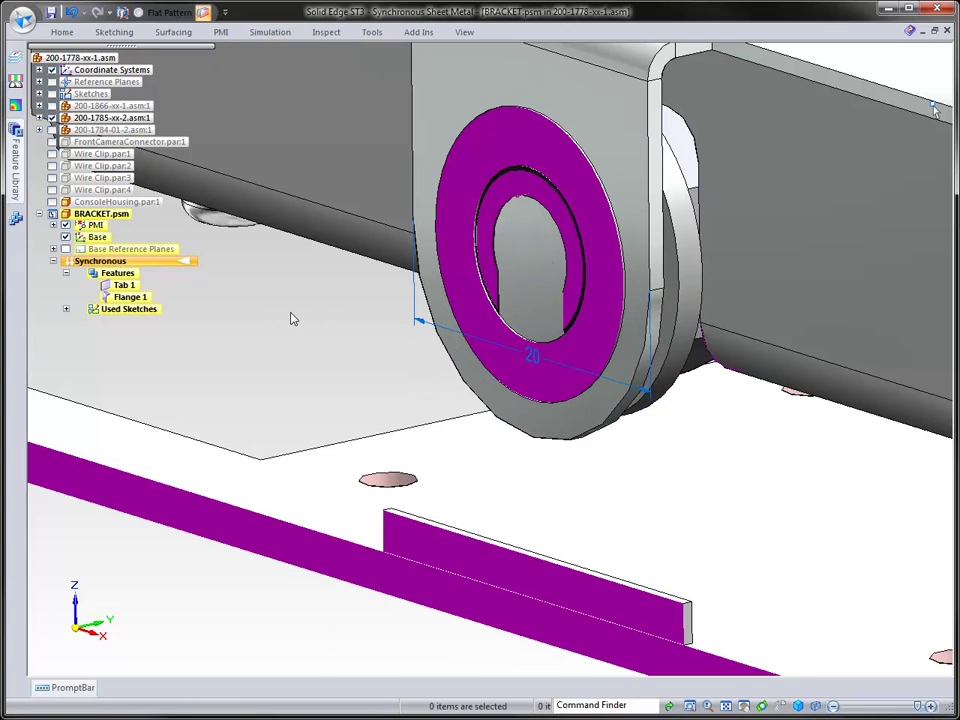
Project the inner circular edge of the clipped round part onto the flange's outer face
right_click(296, 323)
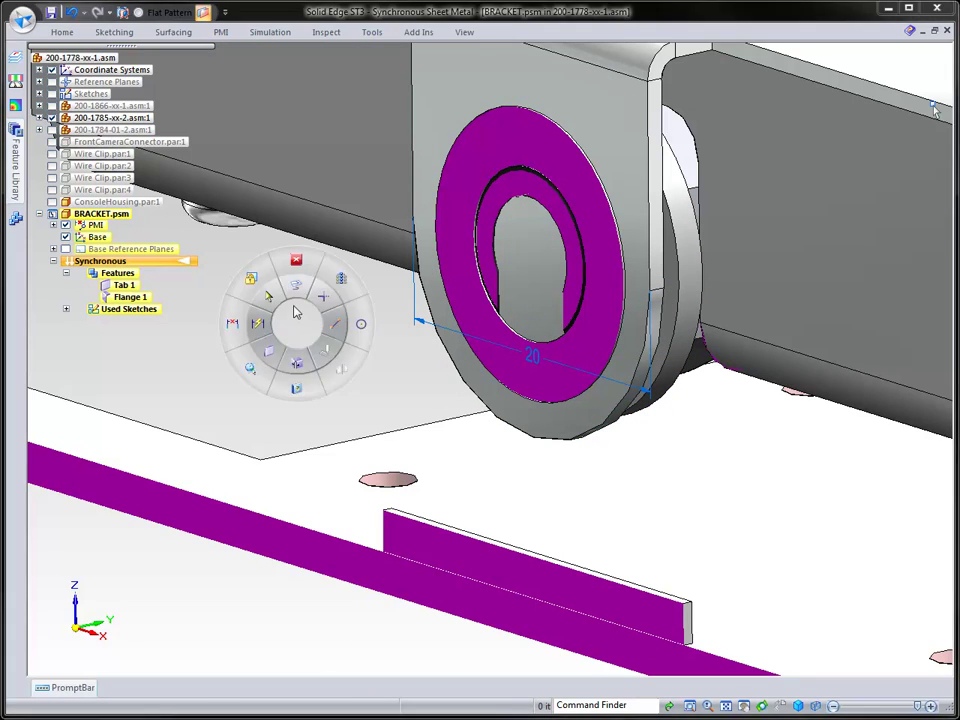
left_click(296, 290)
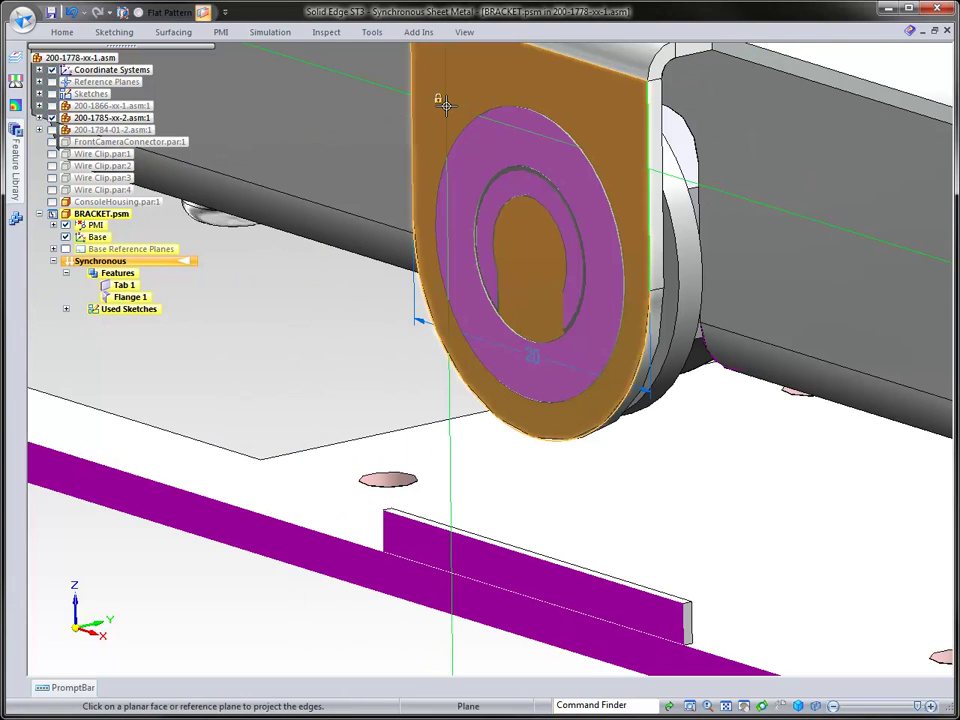
left_click(448, 114)
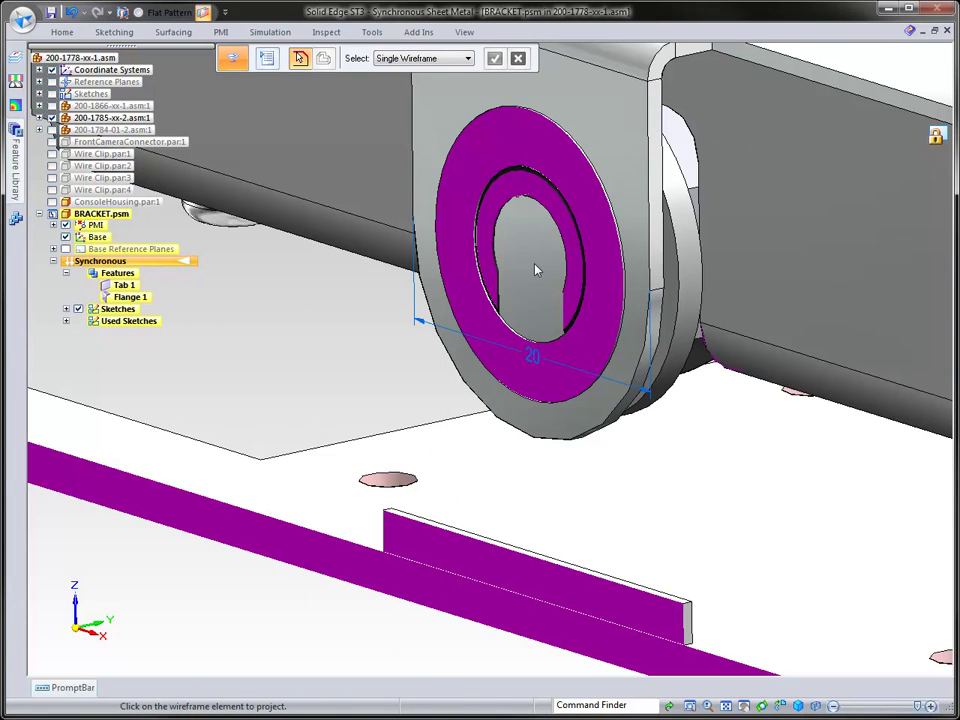
left_click(506, 327)
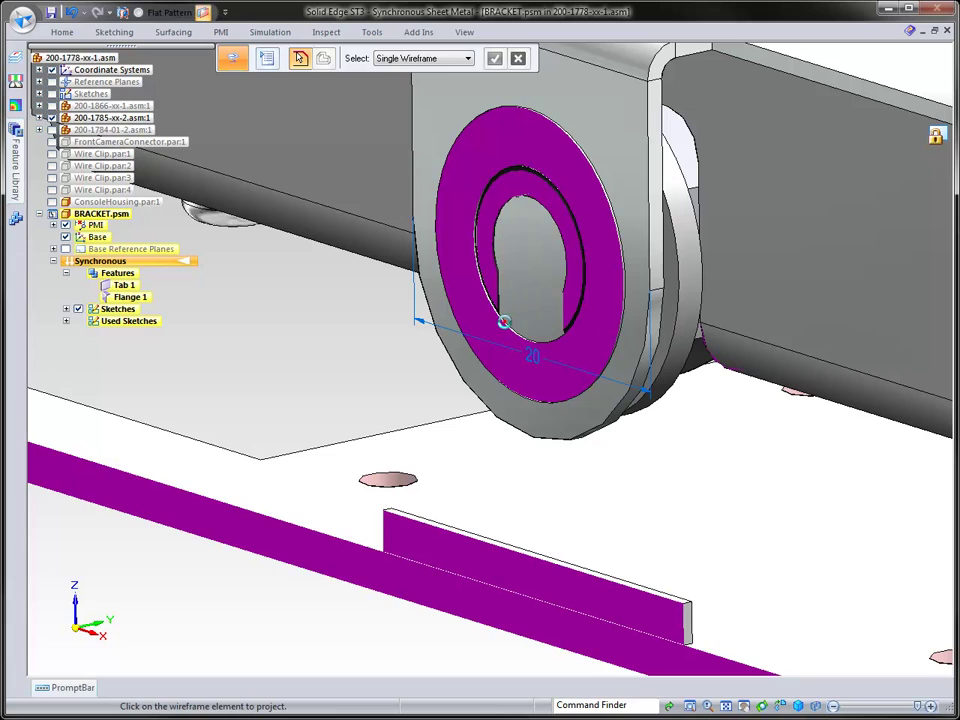
mouse_move(257, 299)
right_mouse_down()
mouse_move(245, 285)
mouse_move(259, 304)
right_mouse_up()
Cut a round hole through the flange using the region inside the projected circle
left_click(524, 266)
left_click(508, 270)
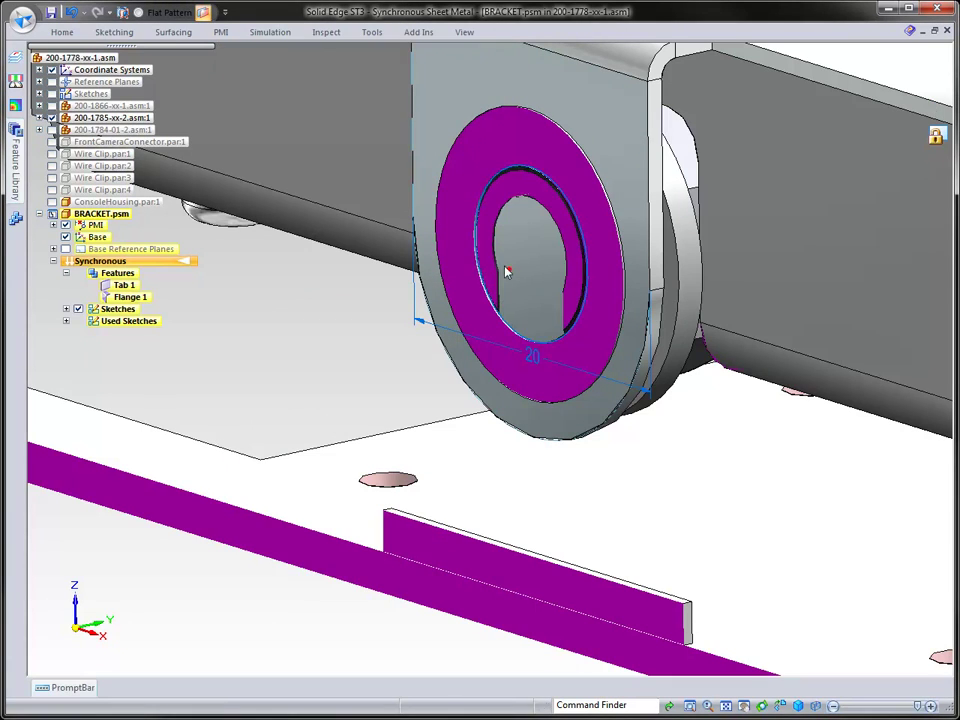
left_click(575, 240)
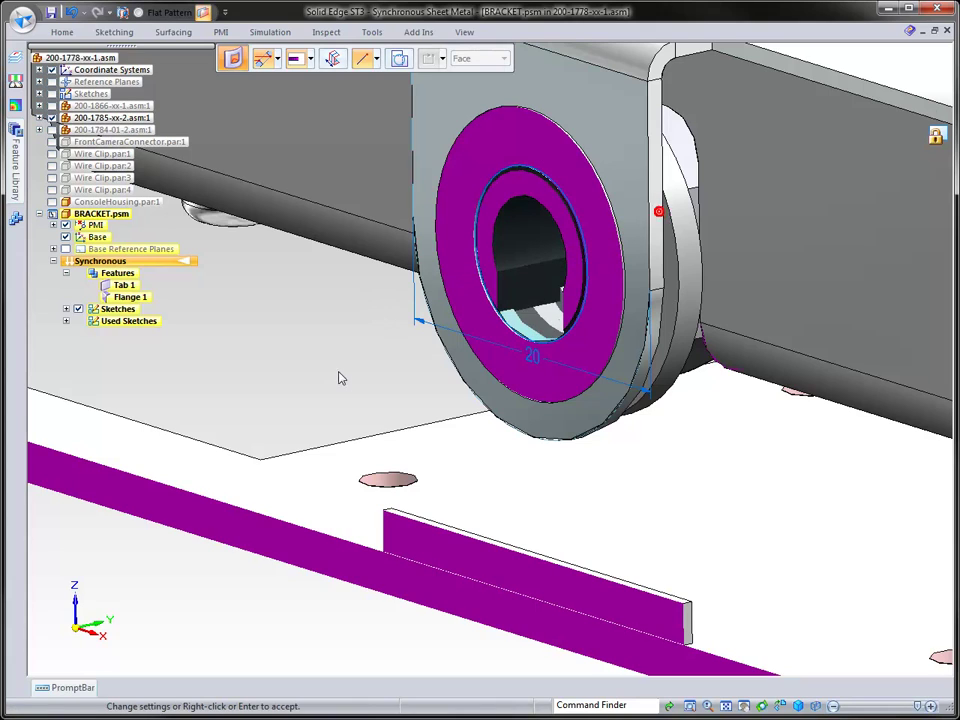
right_click(298, 354)
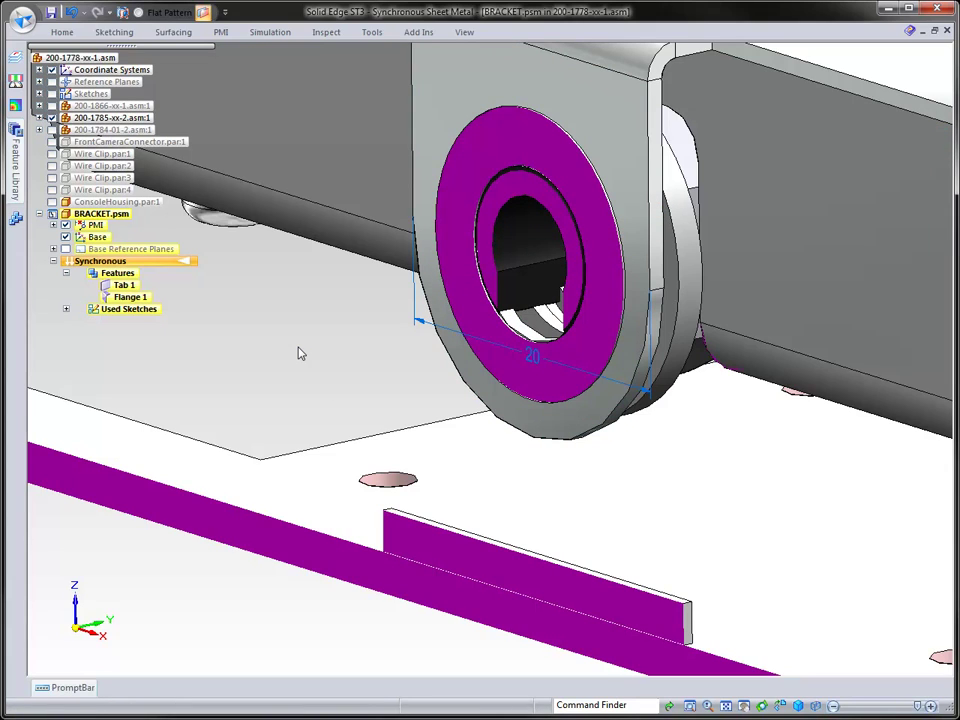
Hide the surrounding parts and project the hole's edge onto the flange's outer face with a 2 mm outward offset
right_click(298, 352)
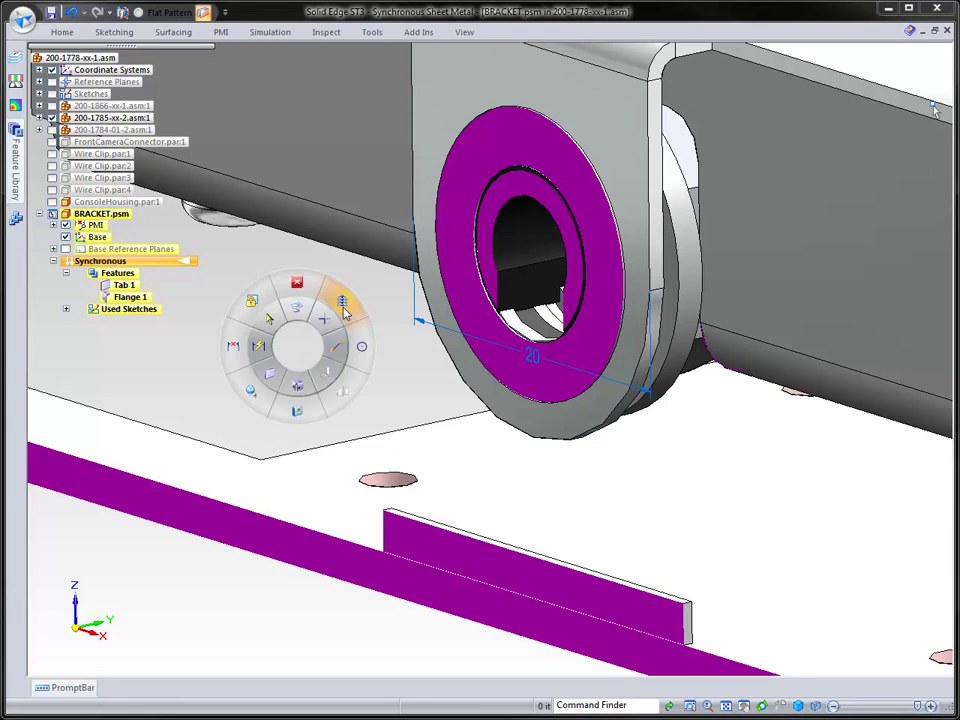
left_click(342, 310)
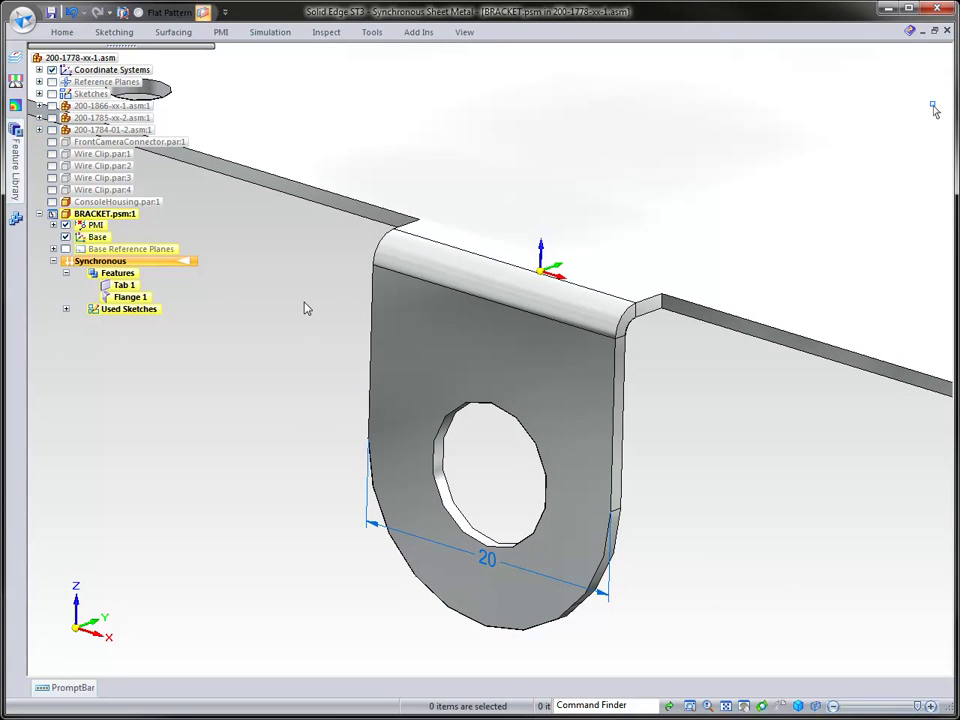
right_click_drag(307, 379, 306, 335)
left_click(452, 400)
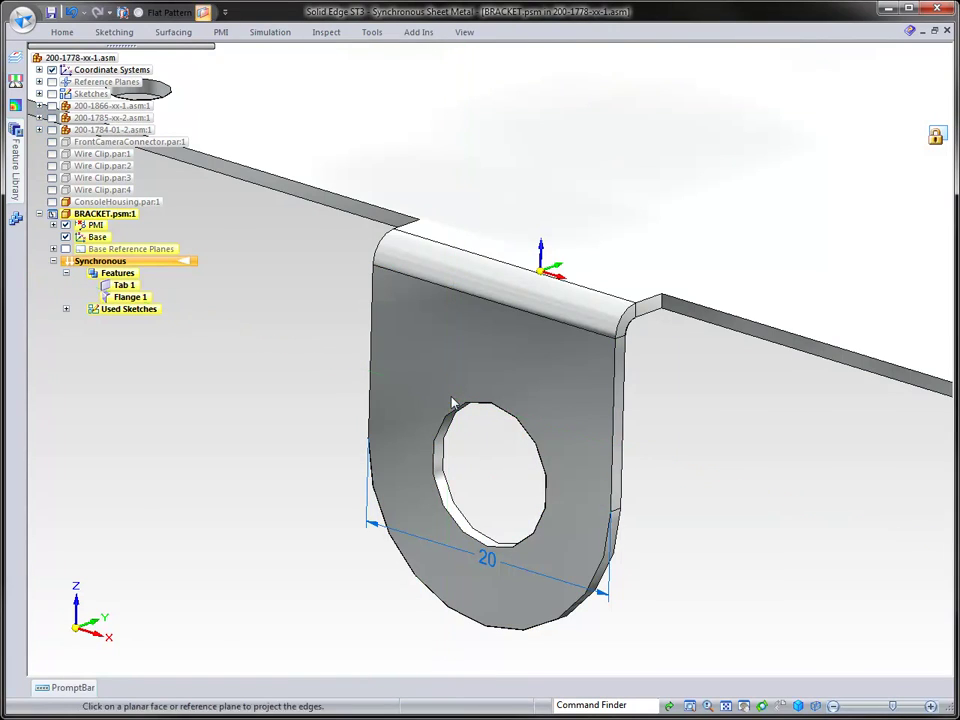
left_click(267, 60)
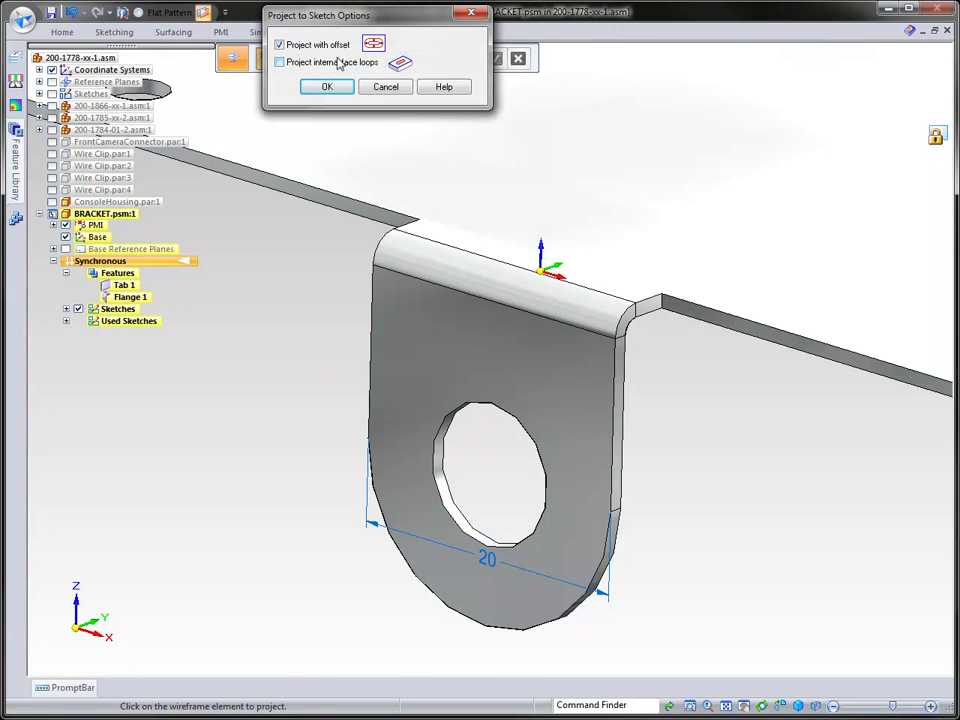
left_click(327, 87)
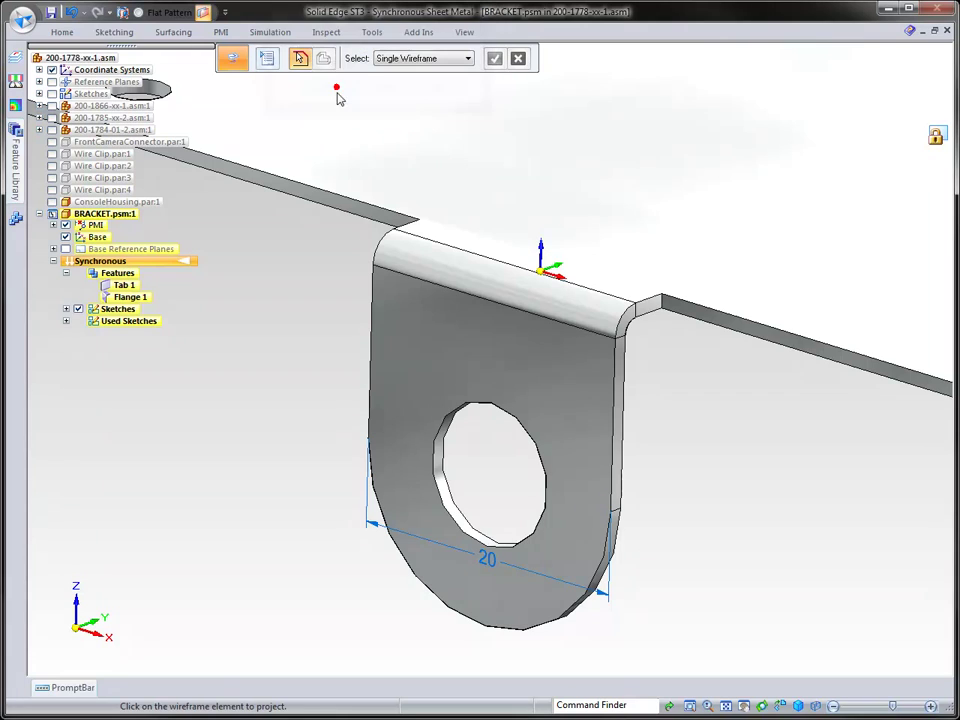
left_click(467, 407)
right_click(445, 360)
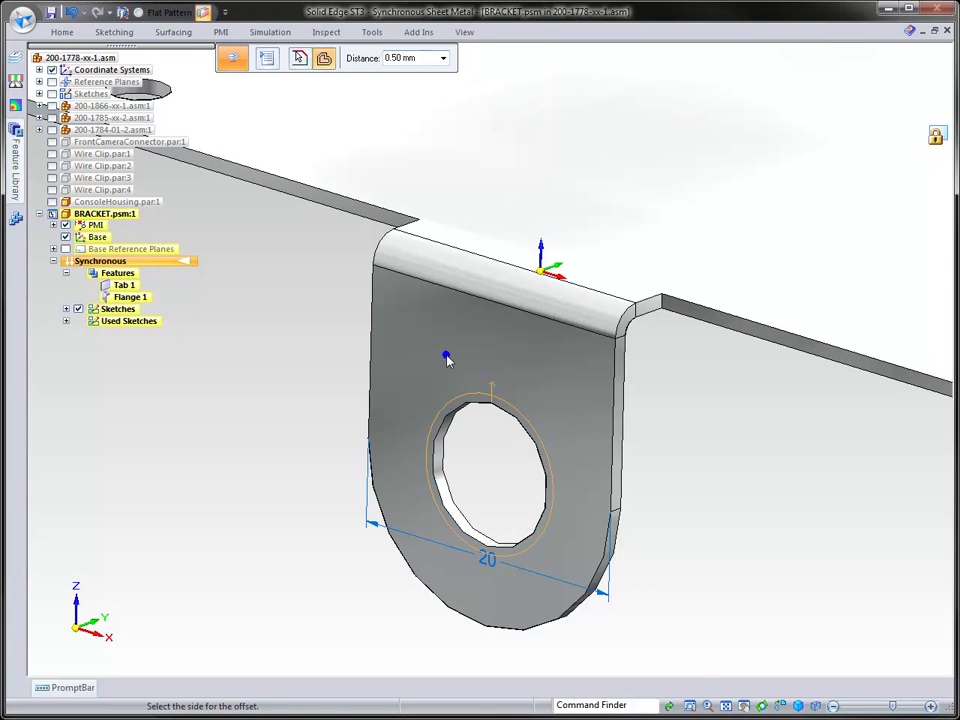
key("Return")
left_click(495, 401)
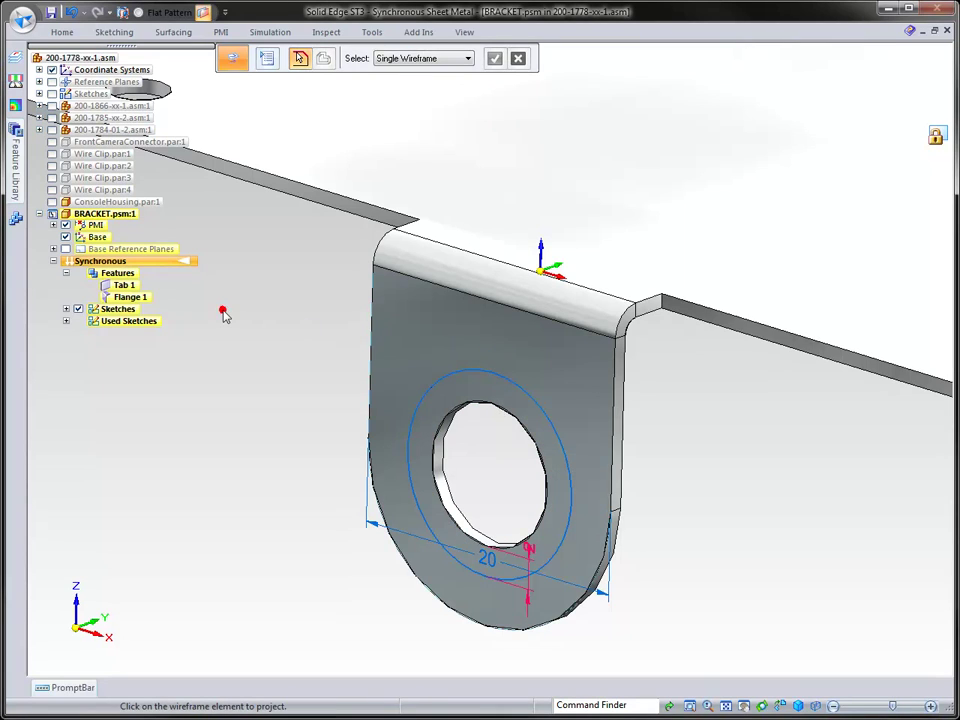
key("Escape")
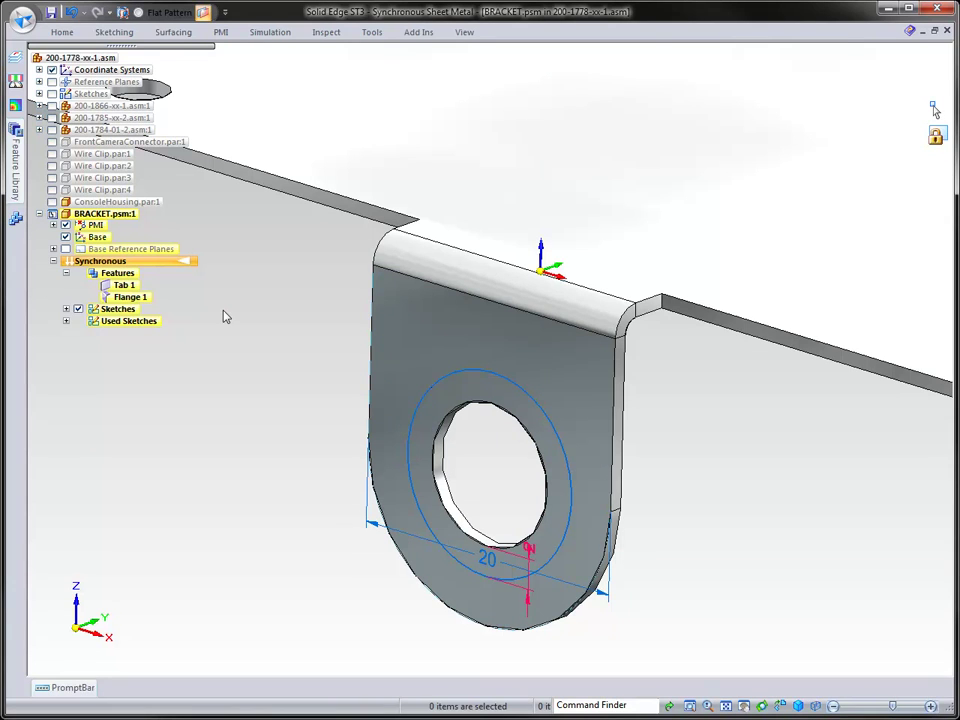
Create a text profile reading P/N-541256 in Solid Edge ISO at 2 mm size
left_click(114, 32)
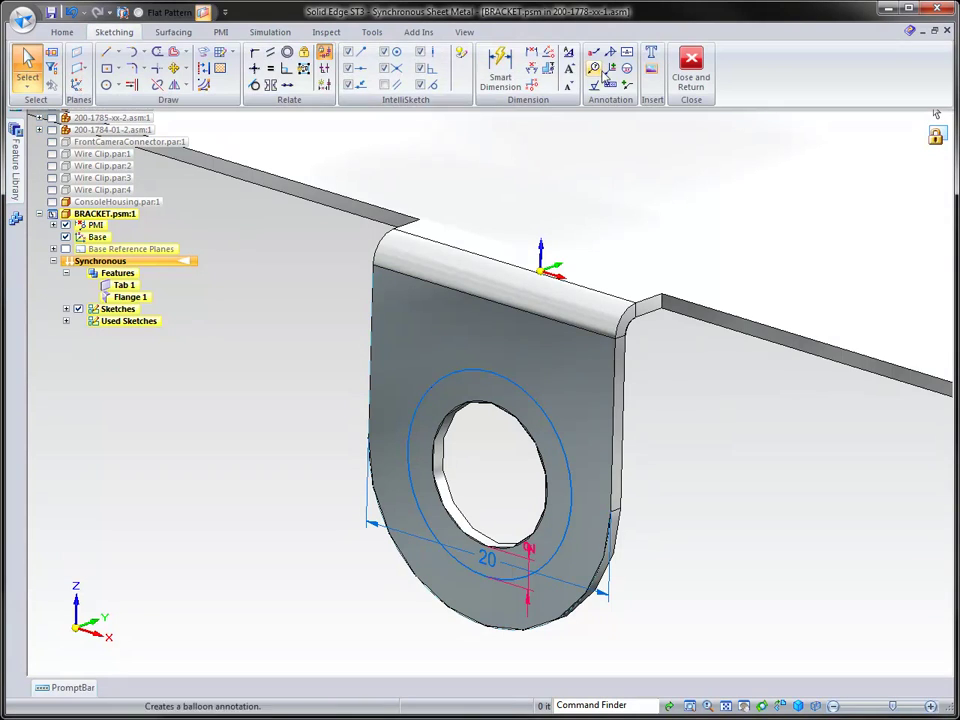
left_click(648, 52)
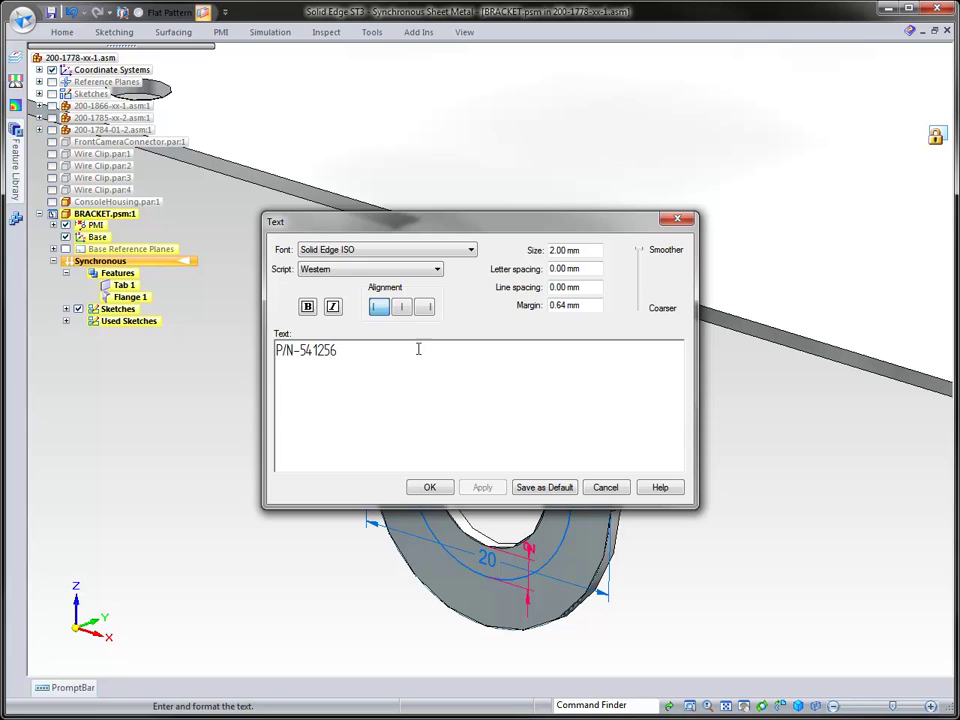
left_click(429, 487)
Place the text upright along the outside of the offset circle, above the flange's hole
left_click(354, 61)
left_click(381, 236)
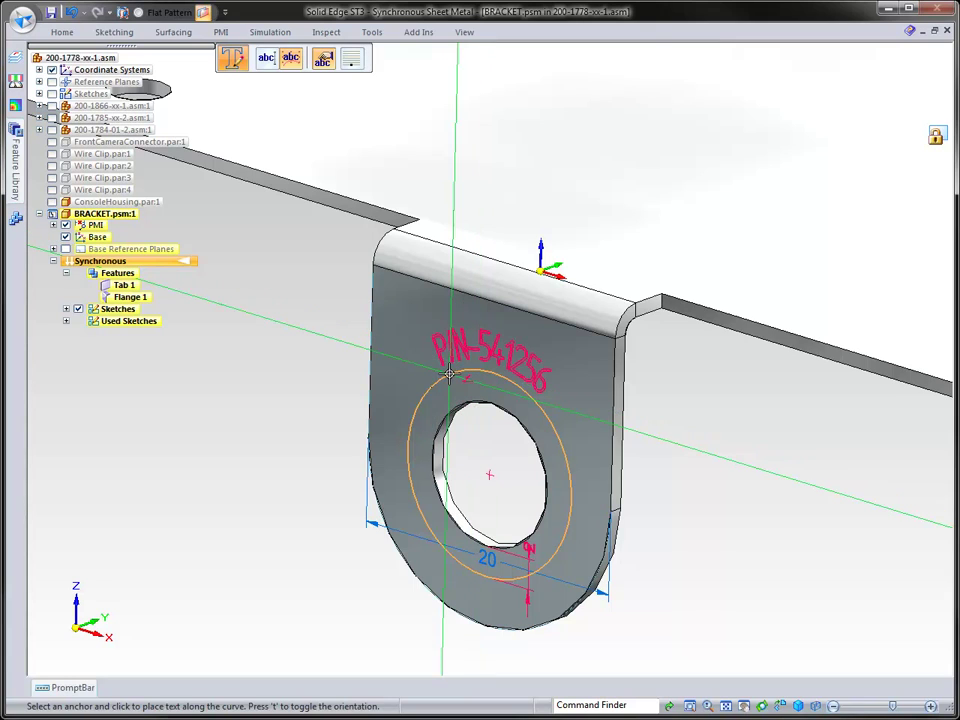
key("t")
key("t")
key("t")
key("t")
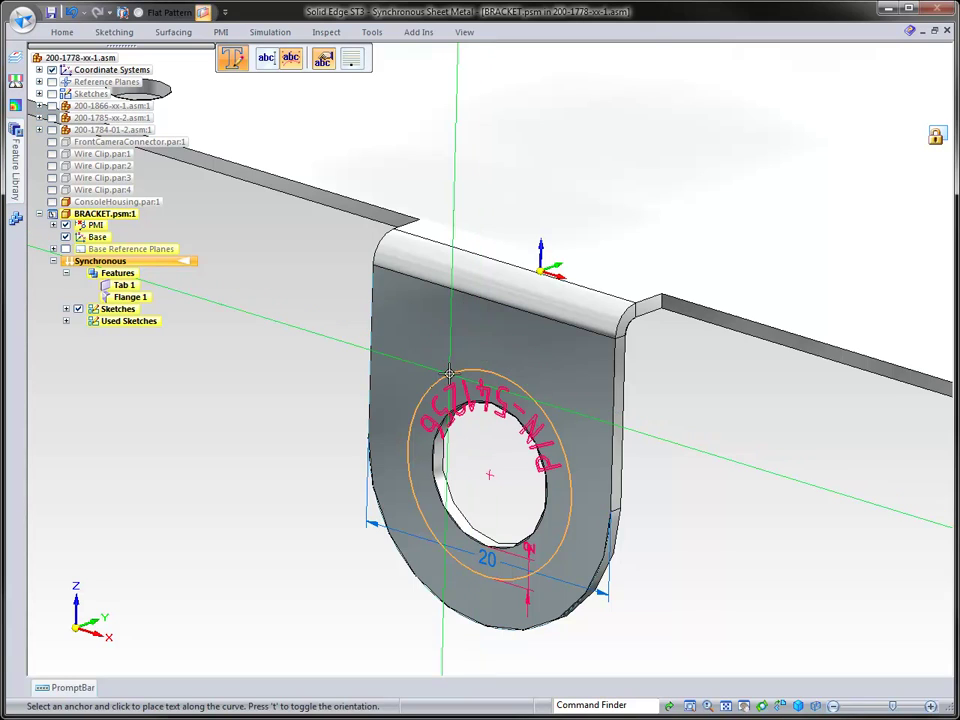
key("t")
key("t")
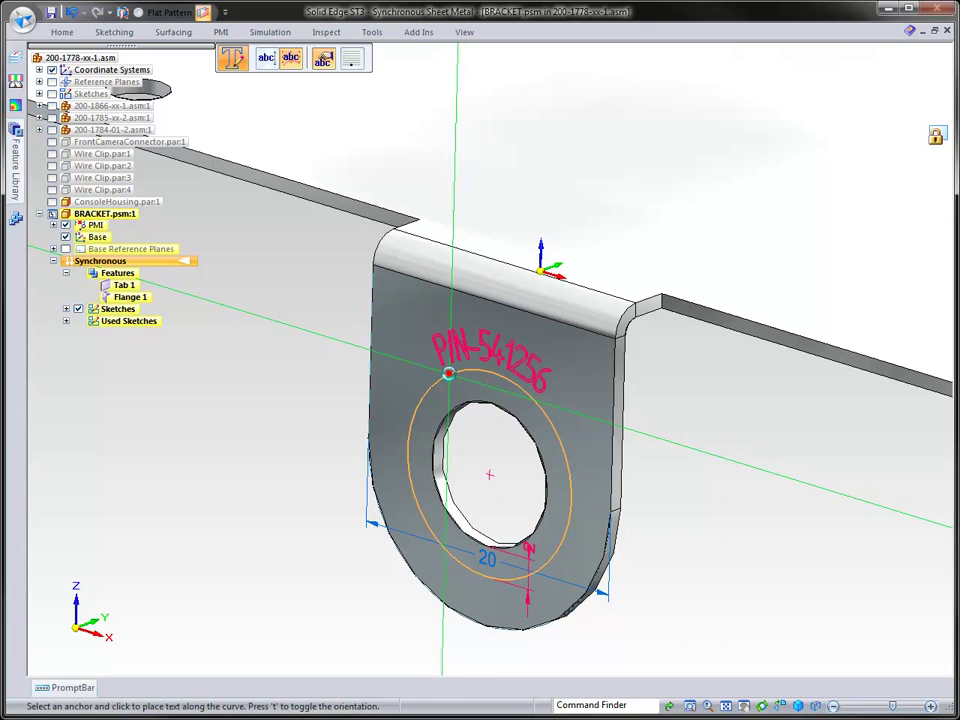
left_click(448, 374)
Etch the part number text on the flange in black with line width 1, and hide the sketches
right_click_drag(276, 321, 313, 350)
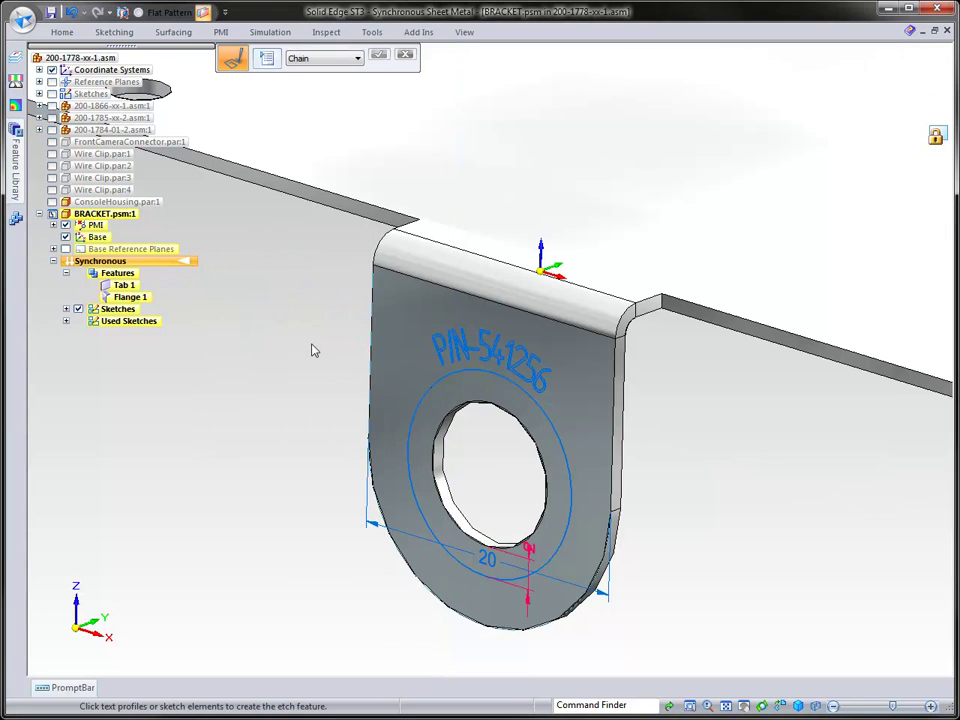
left_click(494, 348)
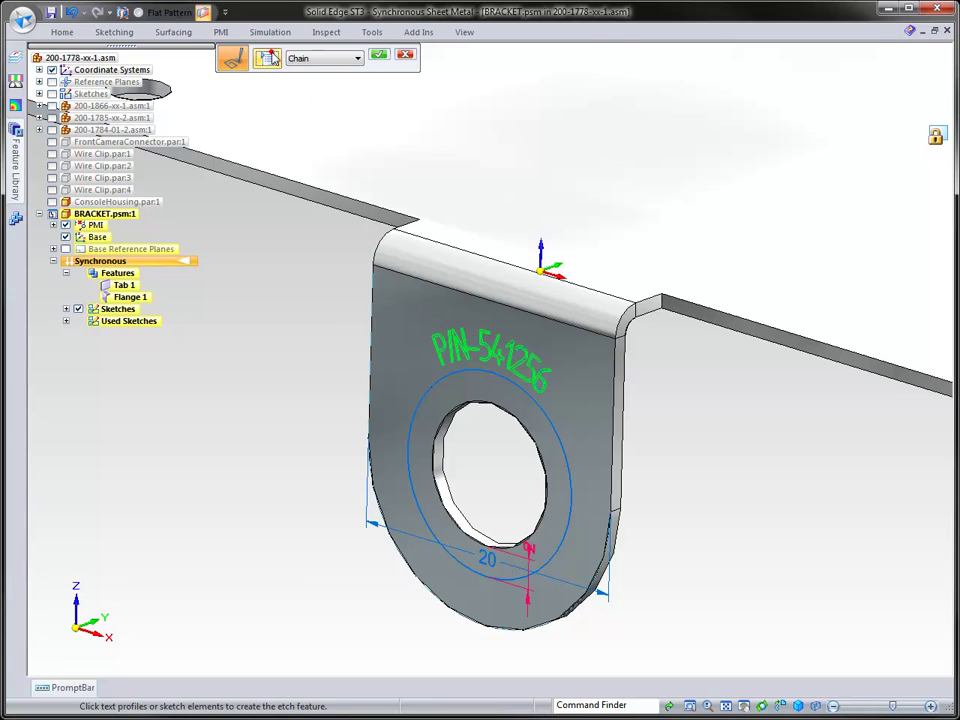
left_click(268, 58)
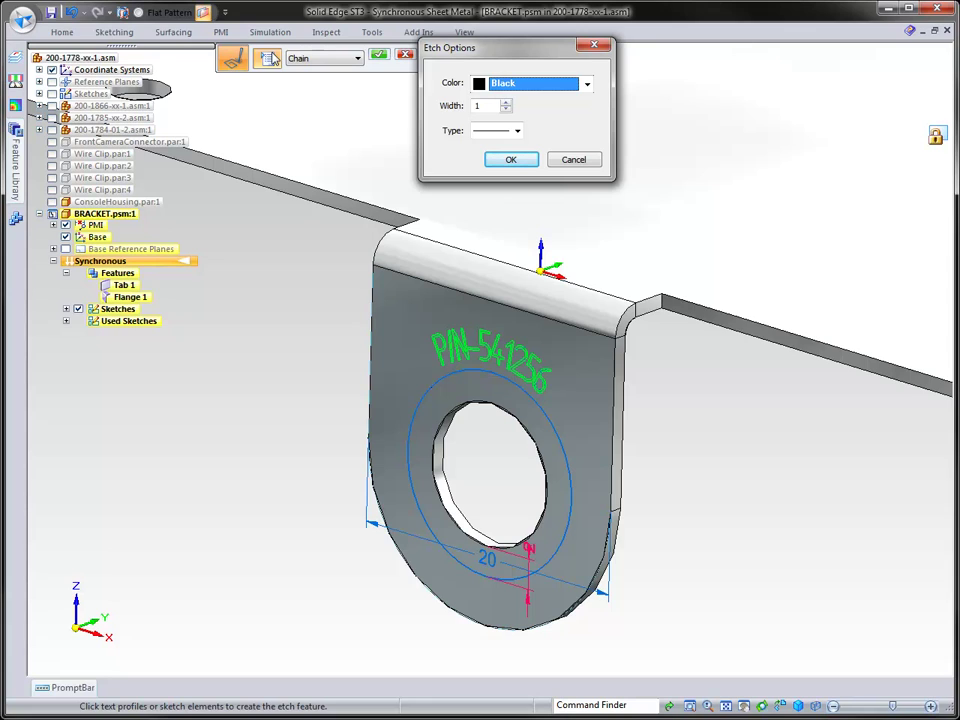
left_click(527, 164)
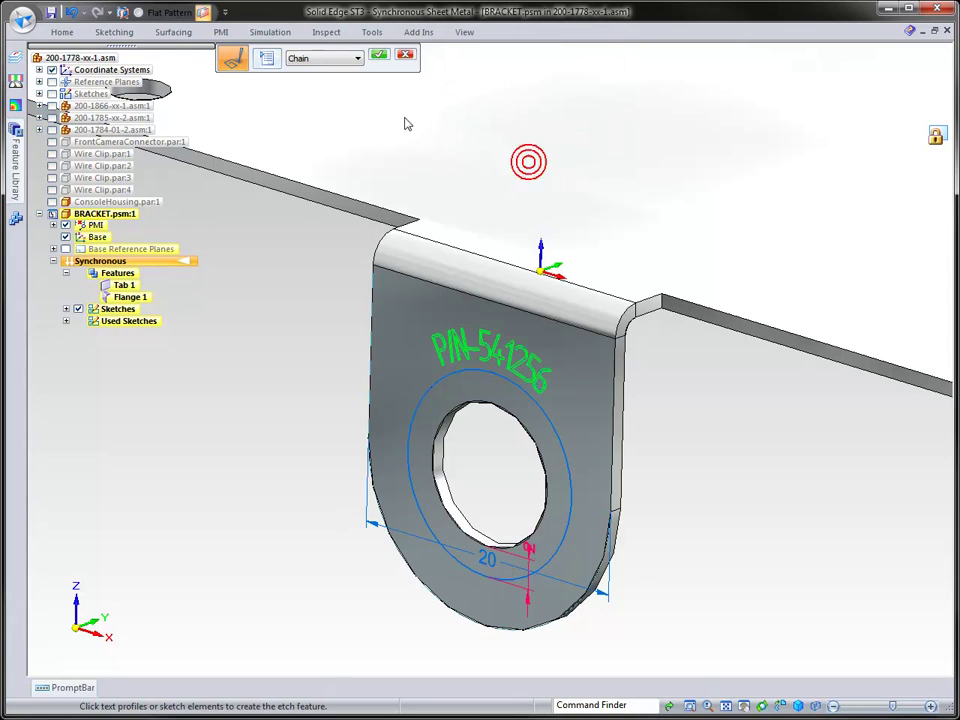
left_click(379, 57)
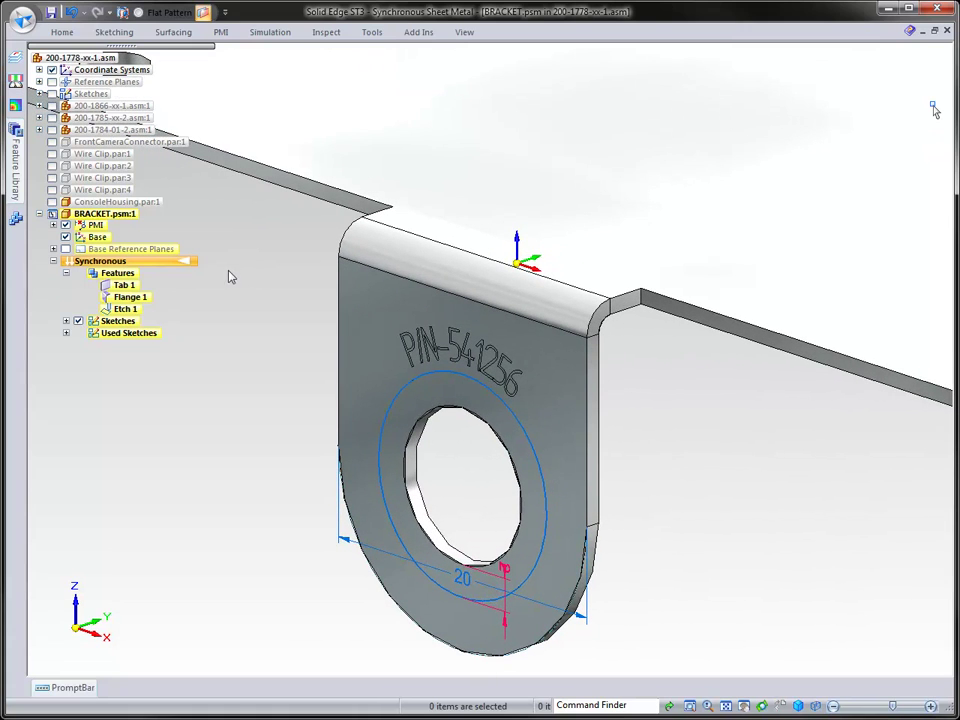
left_click(77, 321)
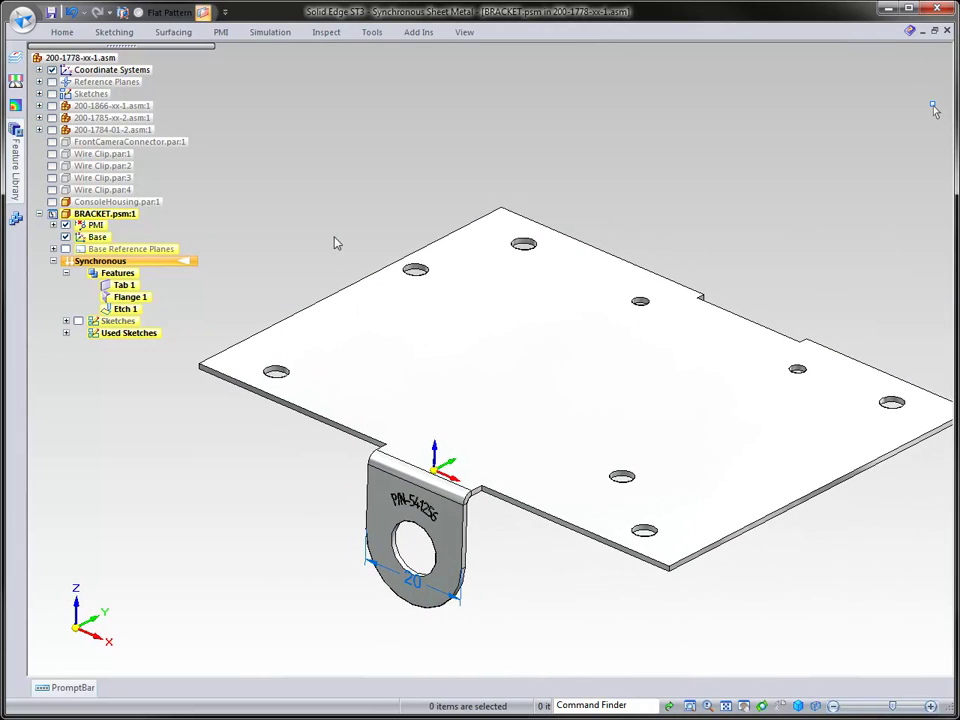
Redisplay the surrounding parts and add 90° flanges about 14.5 mm high on six of the plate's edges, positioned outside those edges
right_click_drag(366, 225, 320, 283)
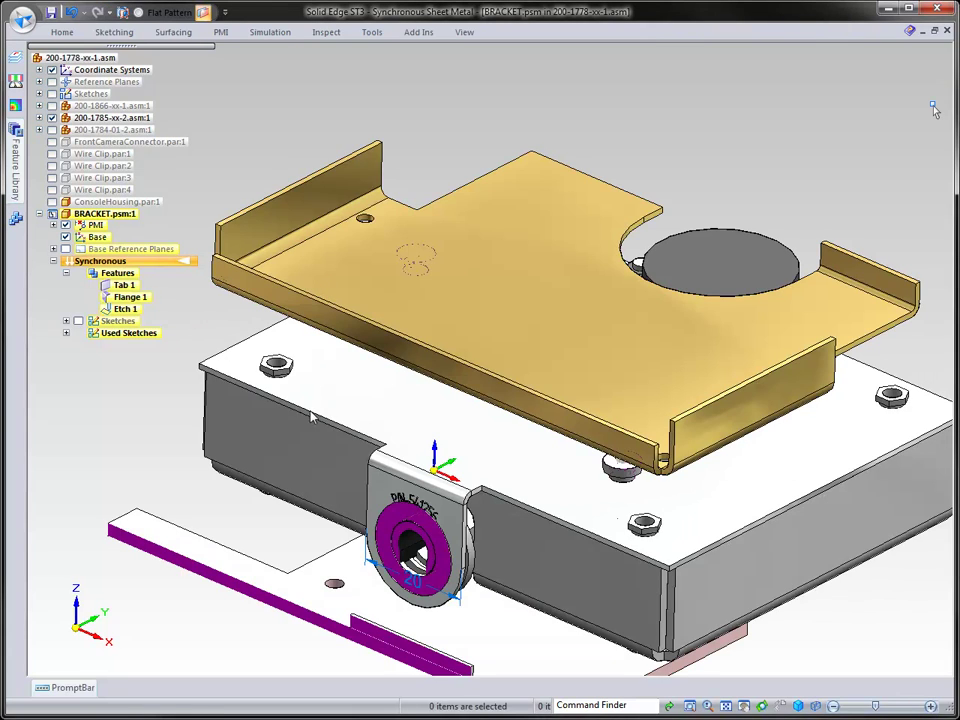
left_click(337, 433)
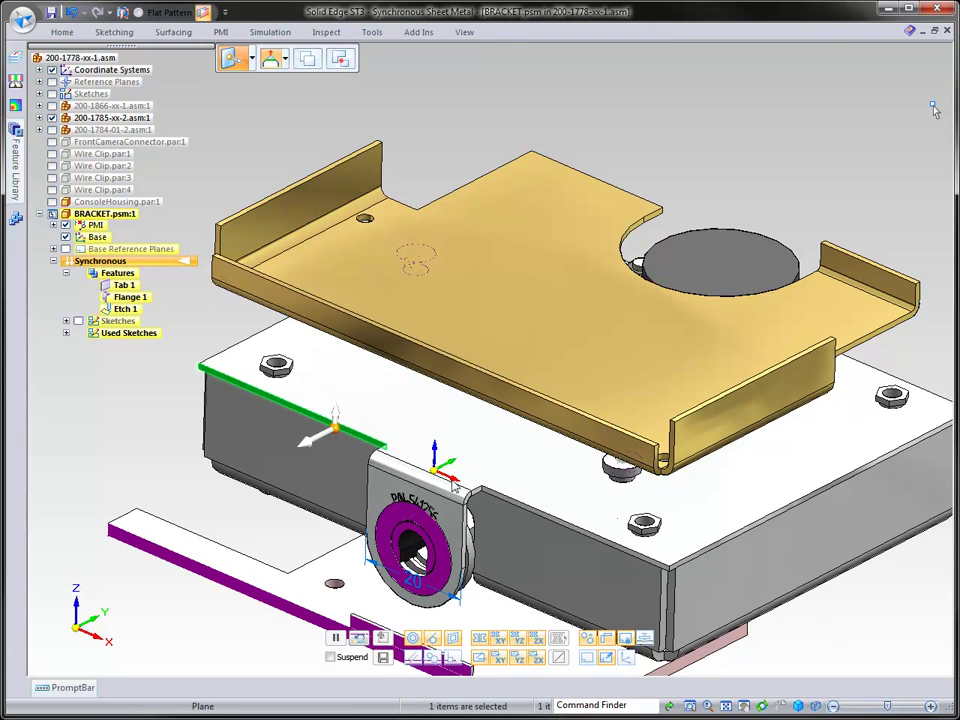
left_click(536, 513)
left_click(739, 533)
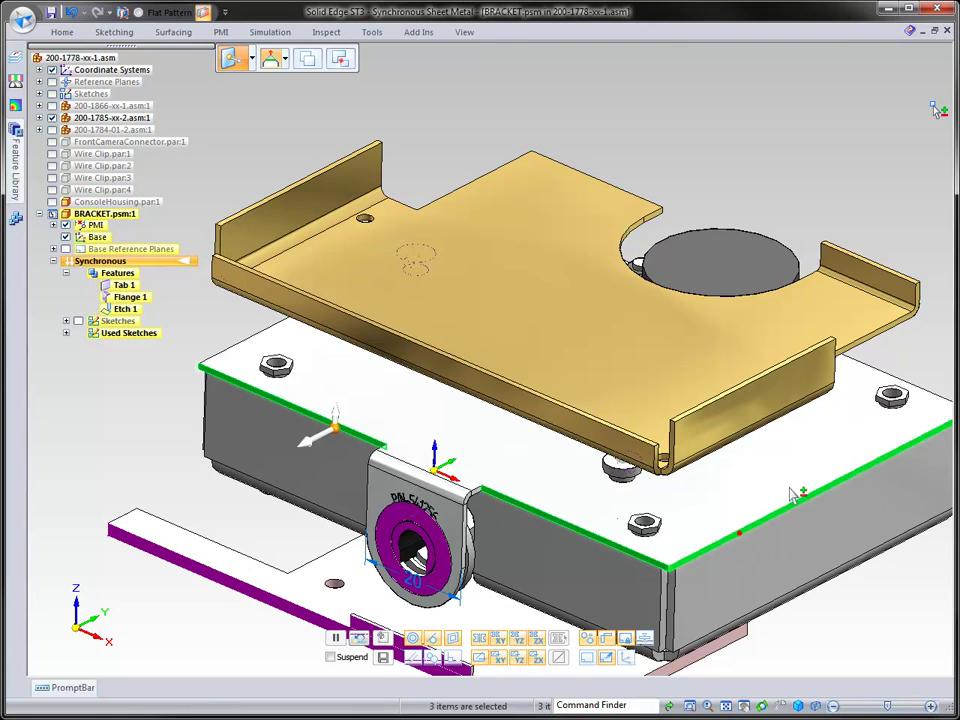
left_click(591, 250, "ctrl")
left_click(453, 245, "ctrl")
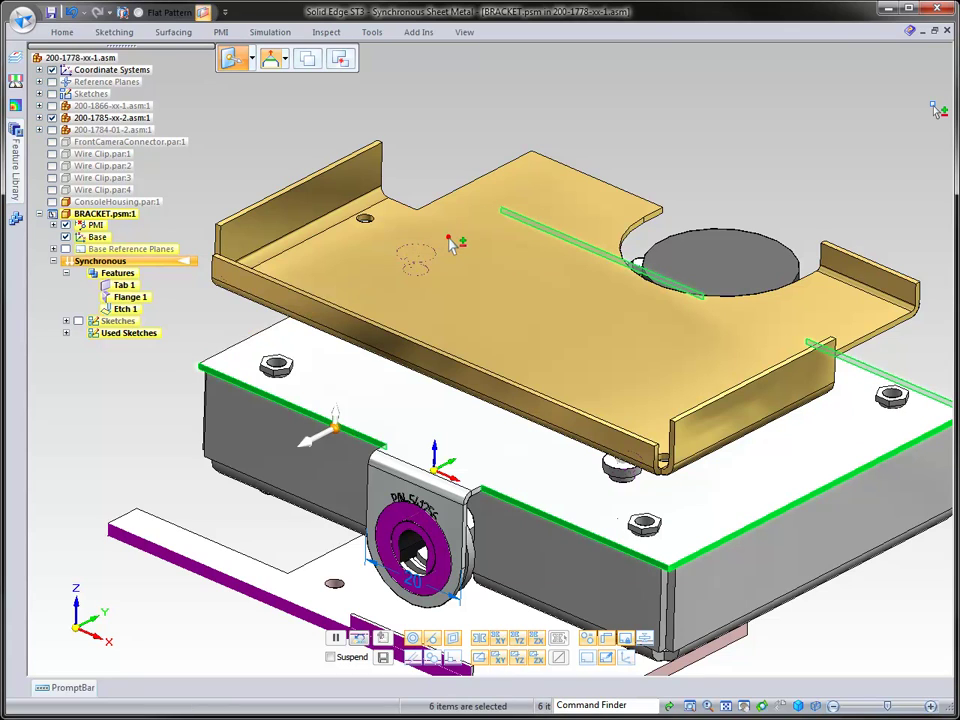
left_click(335, 413)
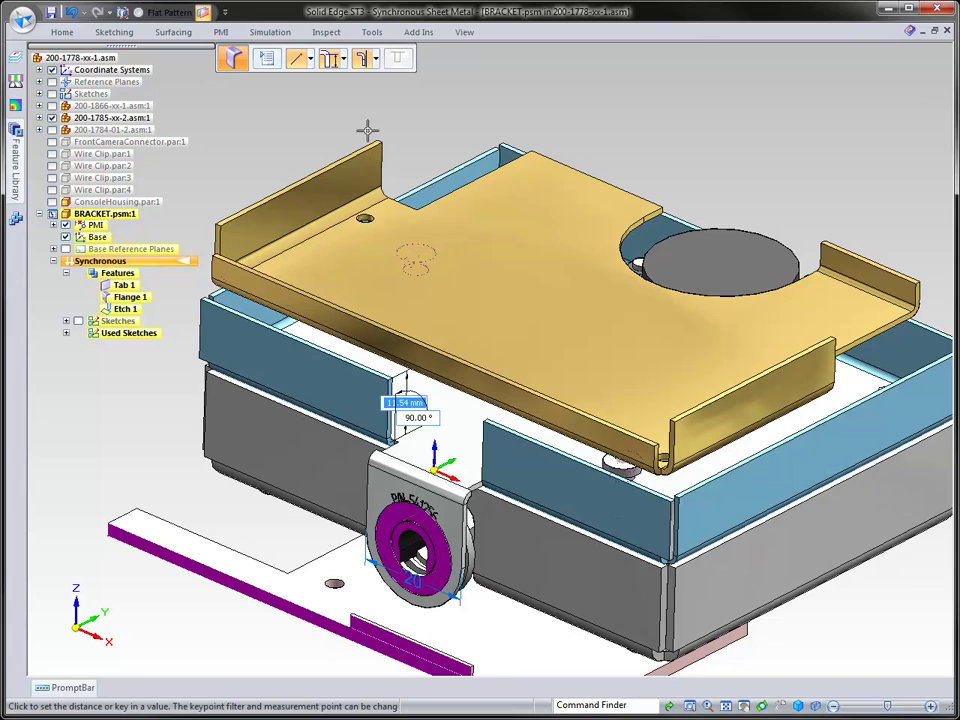
left_click(370, 59)
left_click(375, 94)
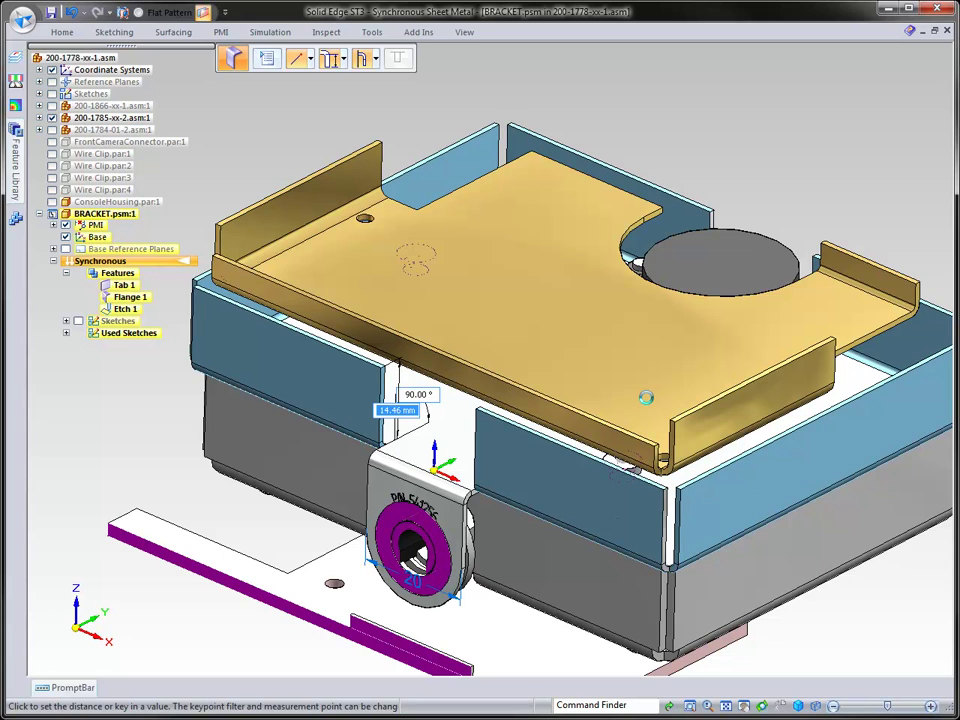
left_click(646, 397)
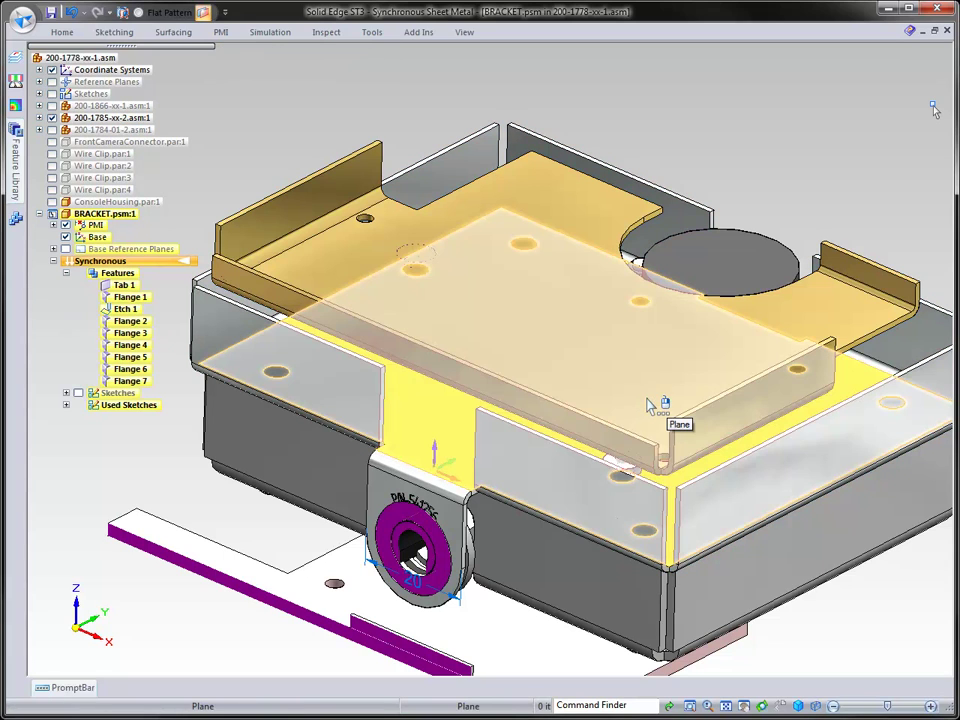
key("Escape")
Dimension the inner end of the flange beside the mounting tab from the bracket's centre and set the distance to 20 mm
scroll(380, 272, "up", 5)
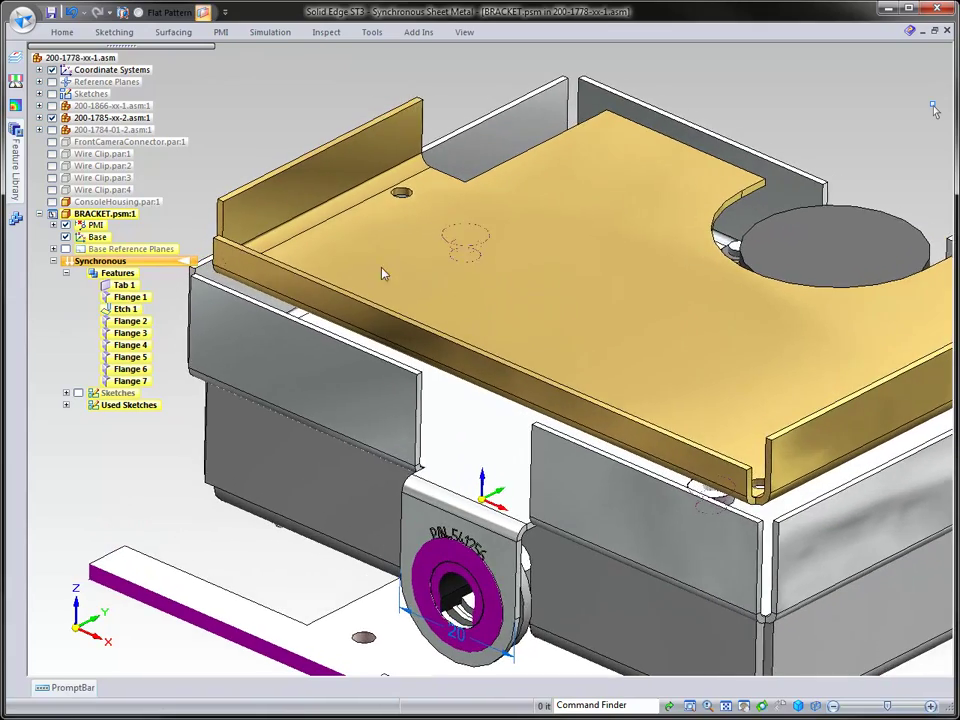
scroll(382, 333, "up", 2)
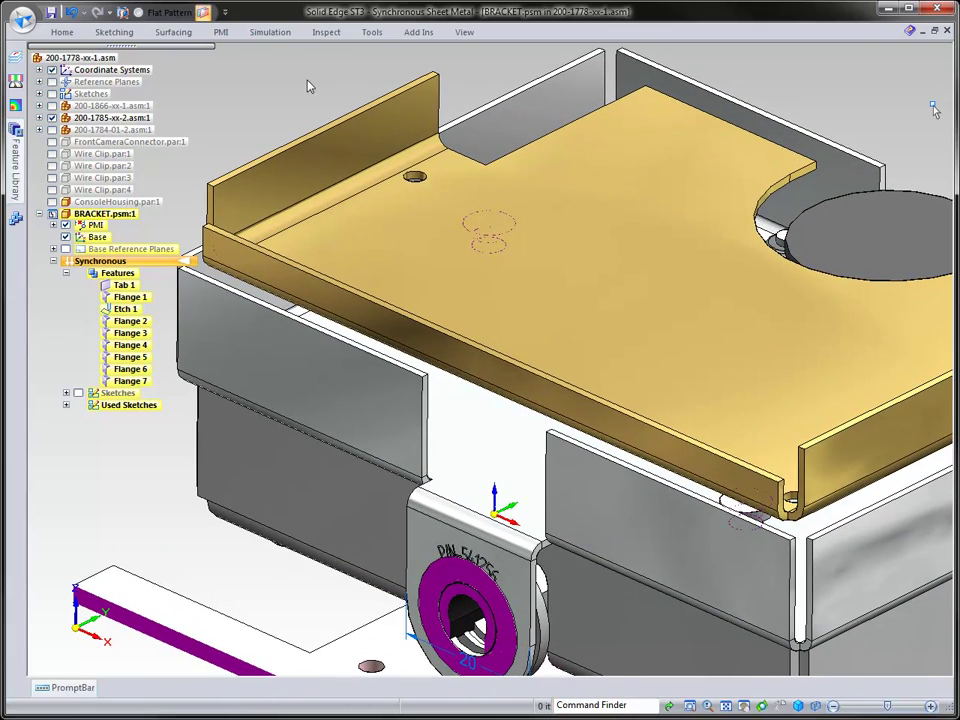
right_click_drag(308, 86, 272, 81)
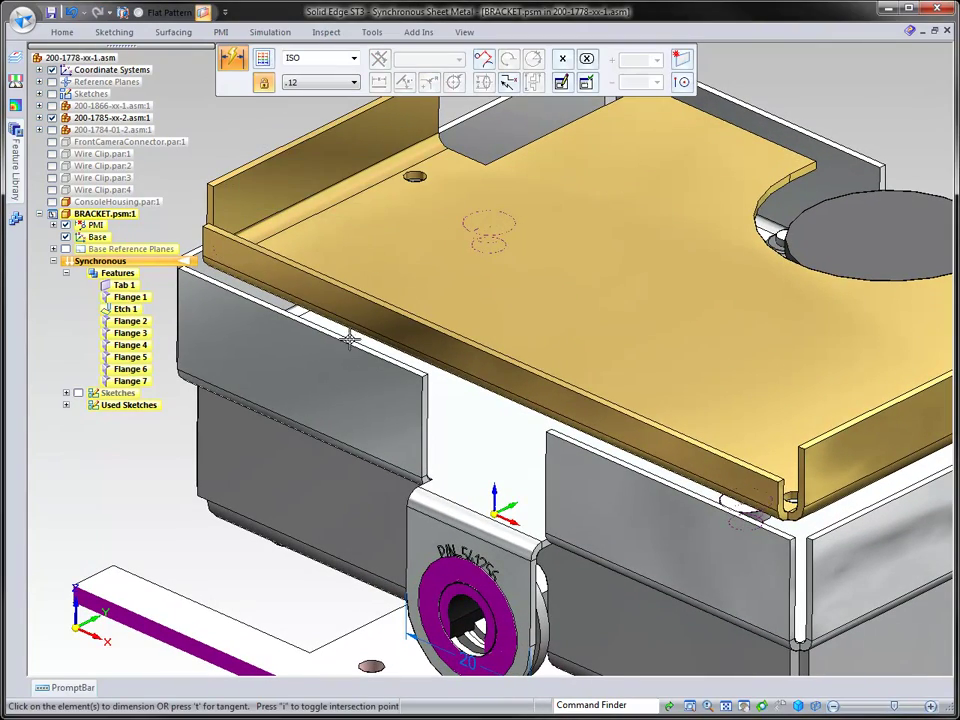
left_click(425, 413)
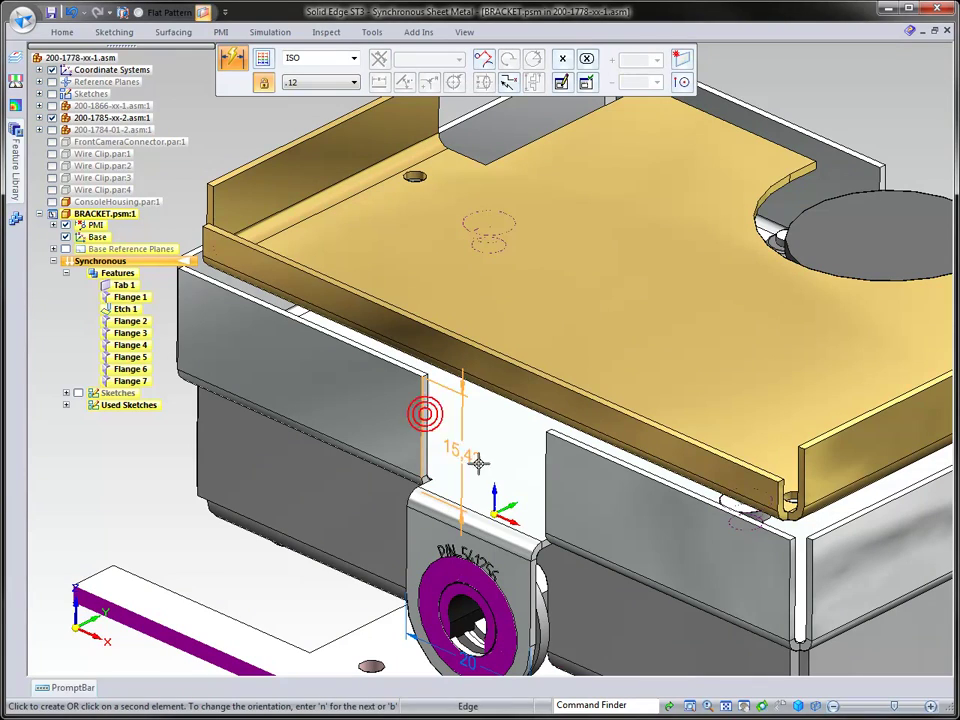
left_click(508, 507)
middle_click_drag(484, 465, 448, 452)
left_click(493, 439)
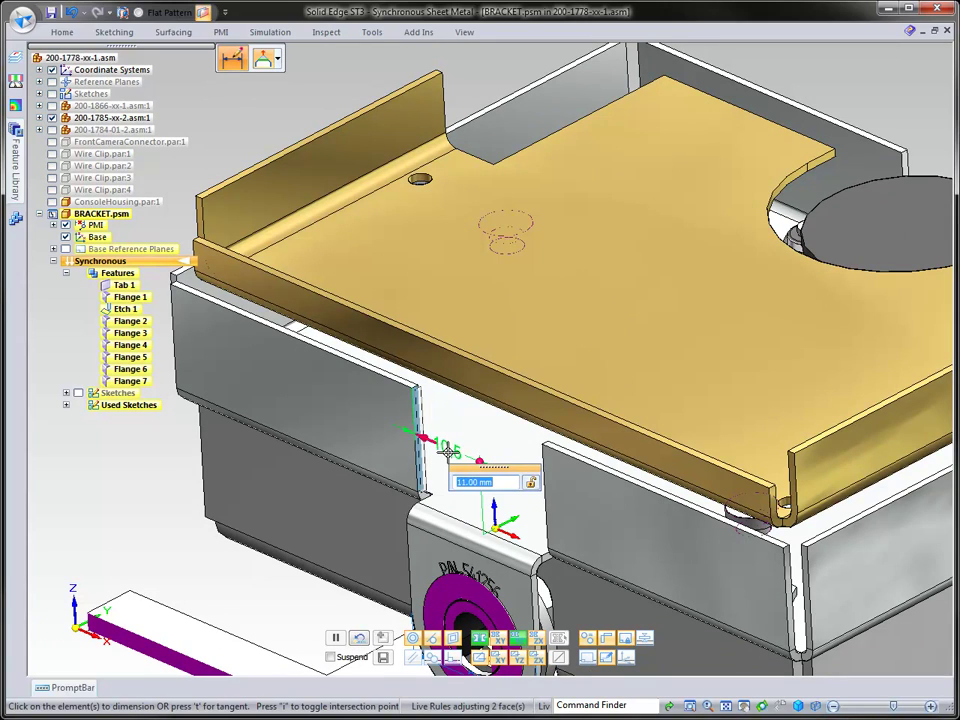
scroll(448, 452, "up", 1)
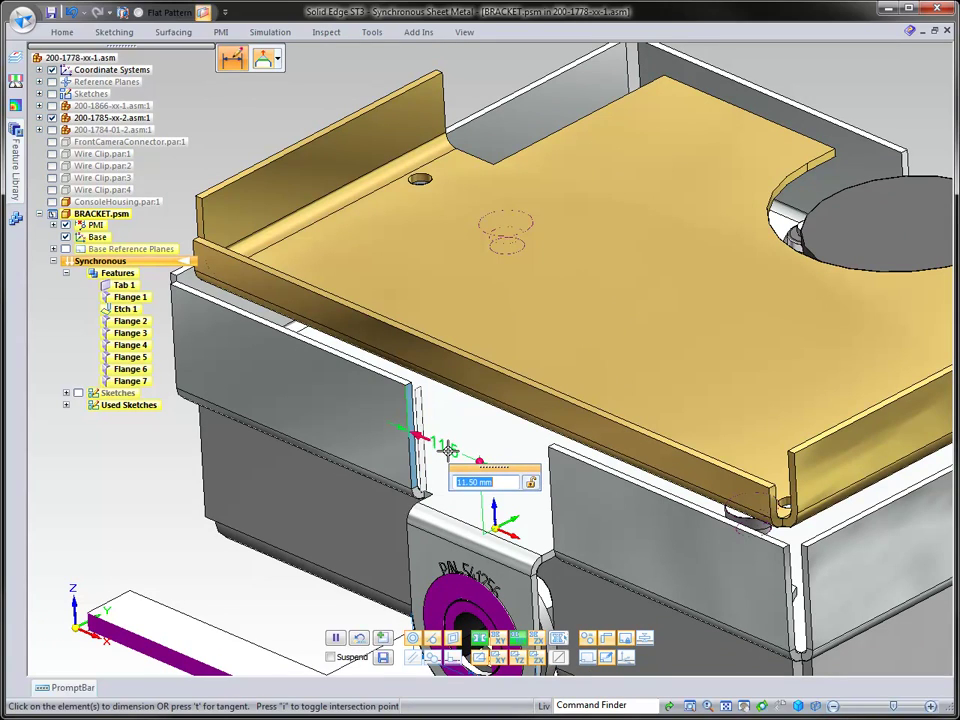
key("Return")
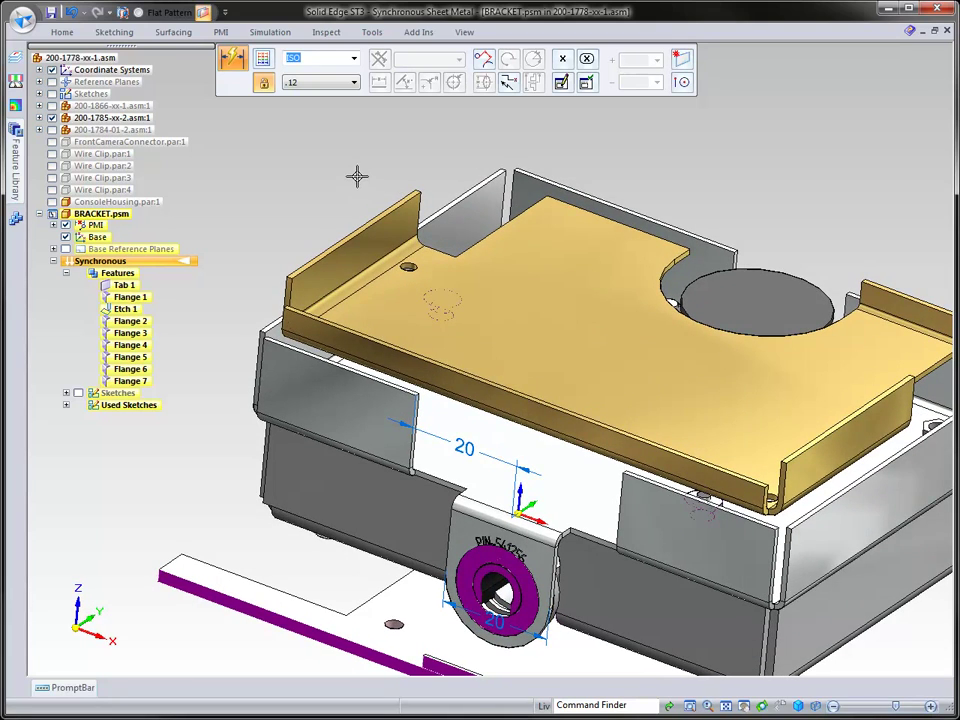
key("Escape")
Add 90° return flanges about 30.36 mm long, folded inward from the top edges of the two long side flanges
left_click(442, 211)
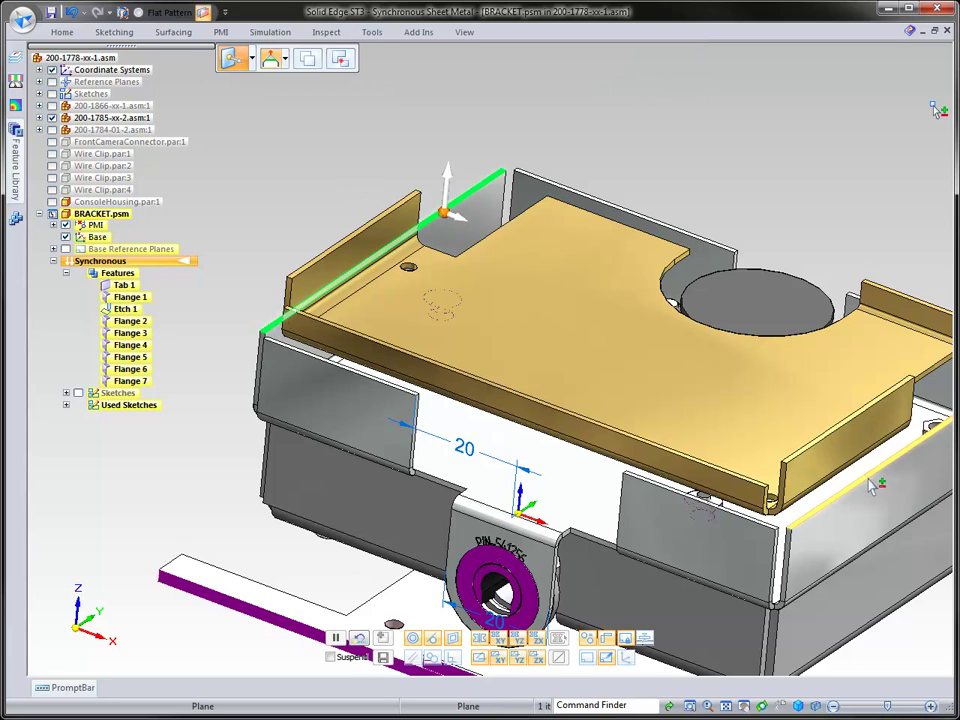
left_click(870, 483, "ctrl")
left_click(468, 228)
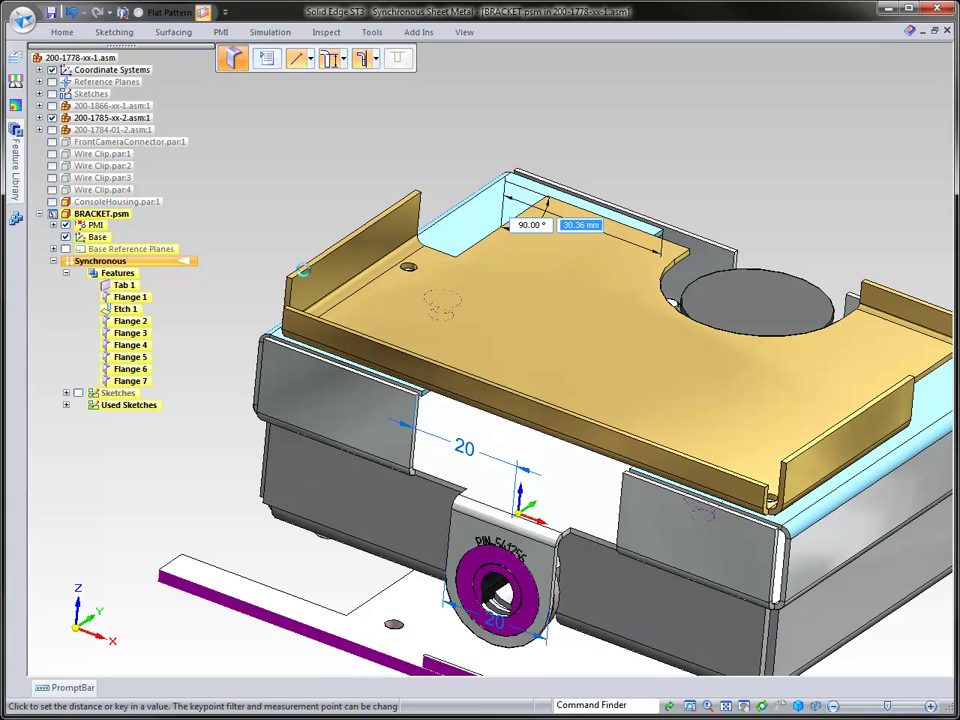
left_click(288, 228)
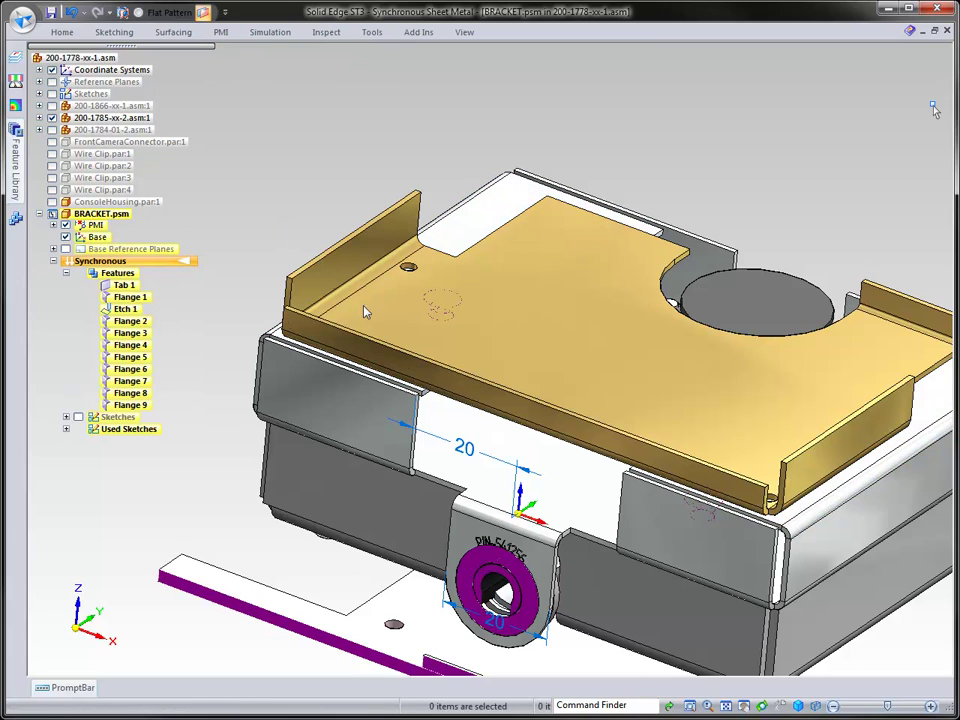
Set the distance from the front flange's inner end to the bracket's centre to 15 mm
left_click(461, 456)
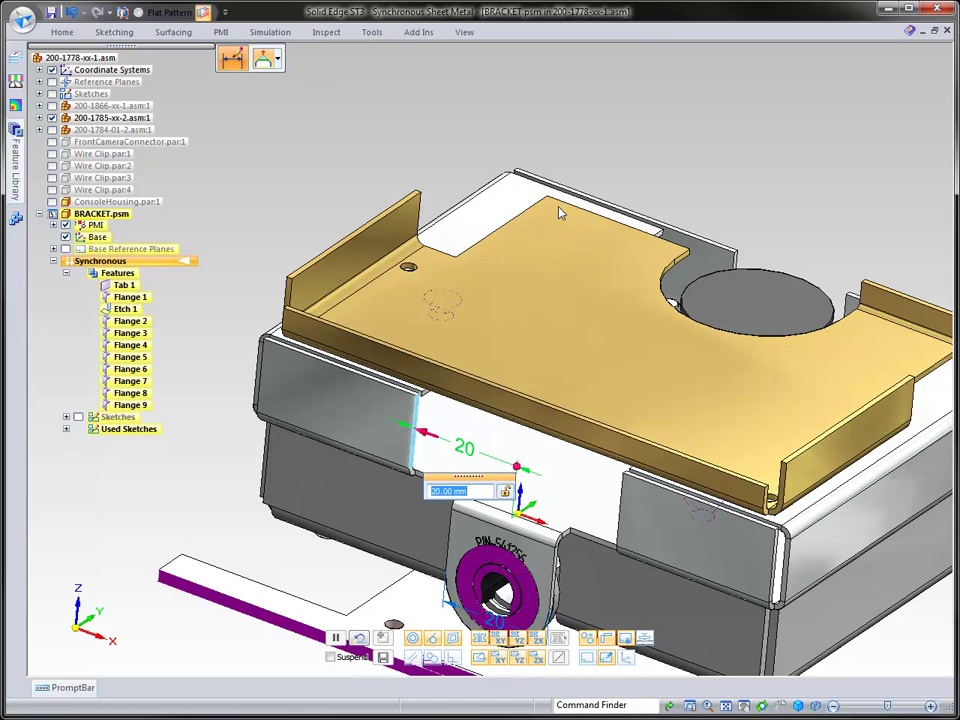
key("Return")
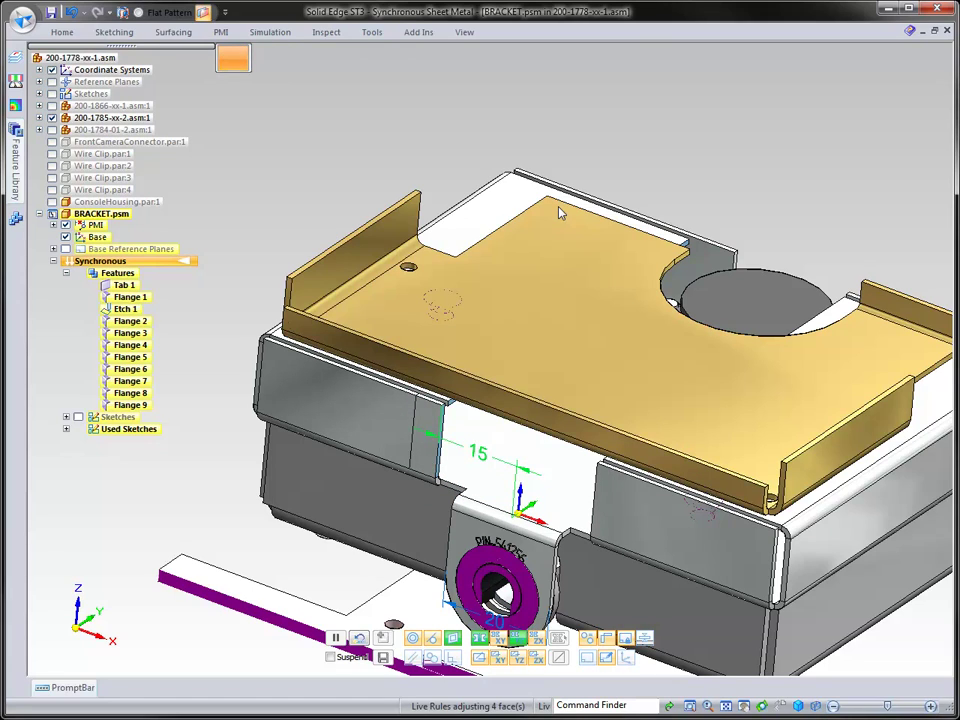
key("Escape")
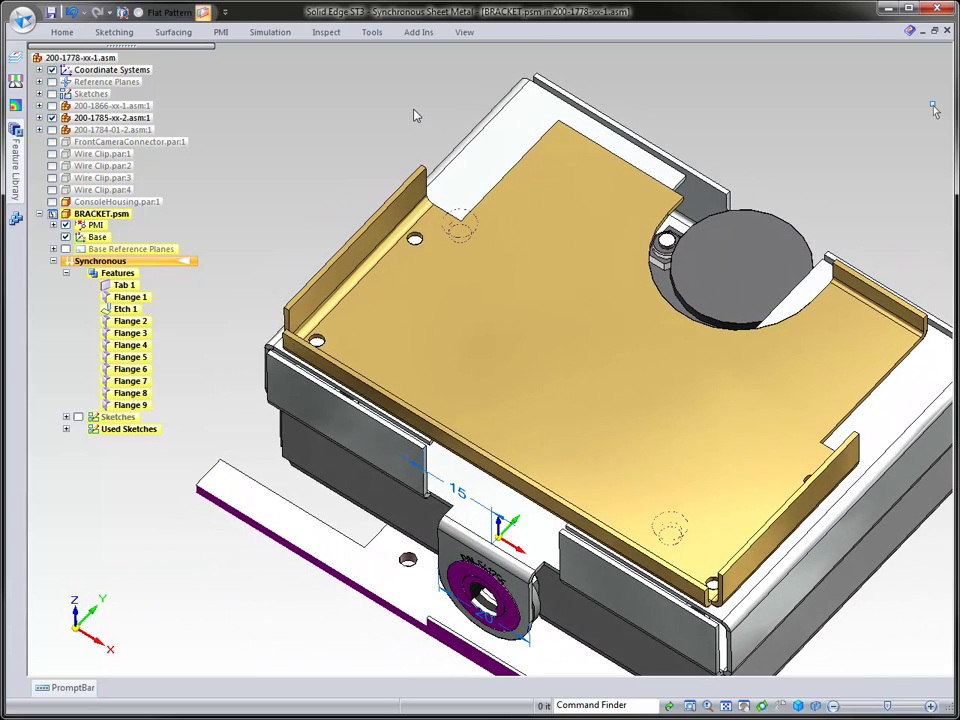
Project the edges of the gold cover's four corner holes onto the plane of the return flanges' top face
right_click_drag(360, 162, 358, 80)
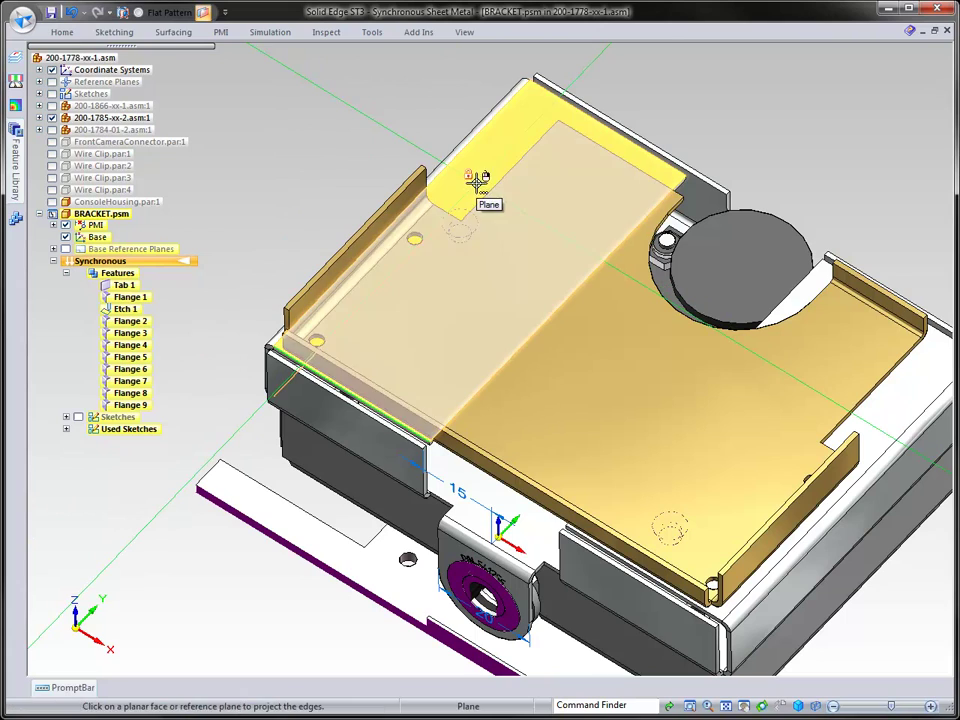
left_click(480, 186)
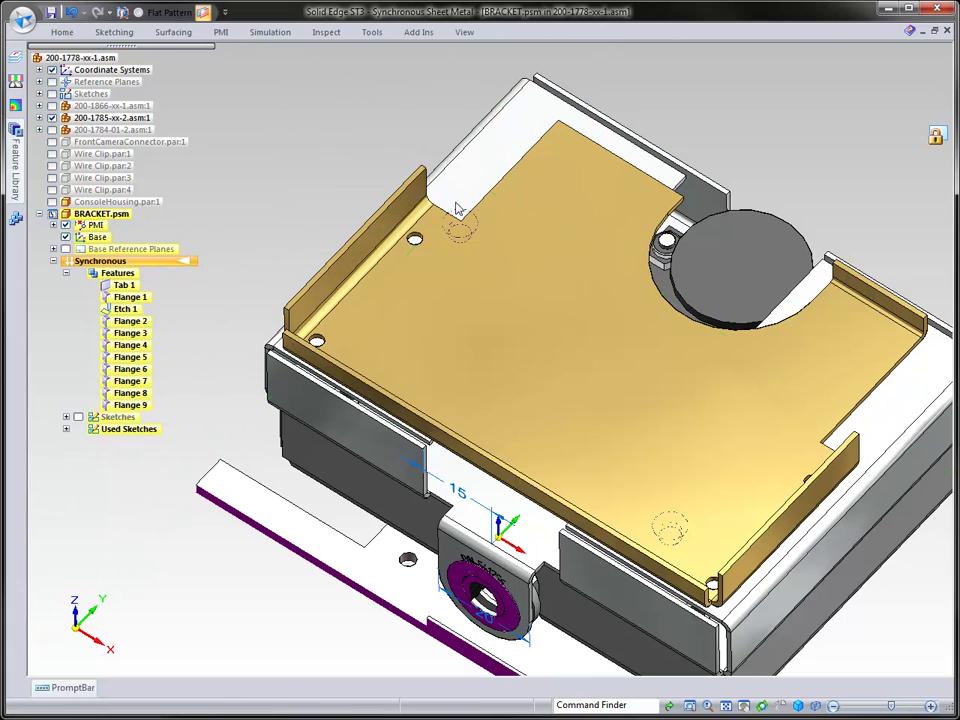
left_click(318, 343)
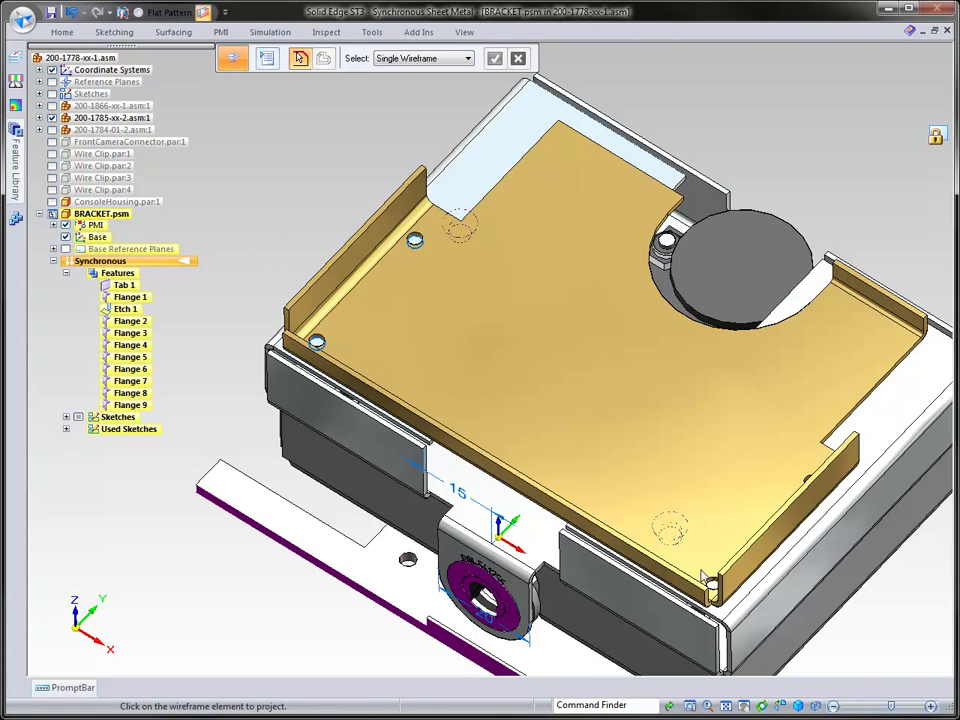
middle_click_drag(727, 535, 735, 566)
left_click(833, 503)
middle_click_drag(735, 636, 369, 146)
key("Escape")
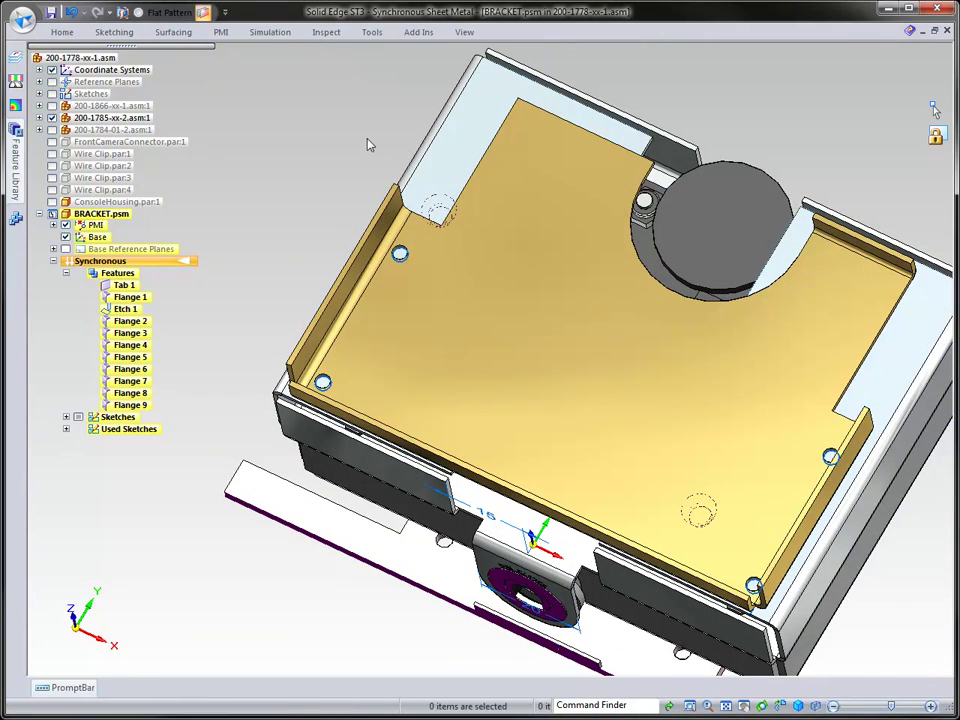
Cut the four projected circles down through the return flanges, excluding the bracket's existing hole faces from the selection
key("ctrl+t")
left_click_drag(175, 354, 791, 584)
key("Escape")
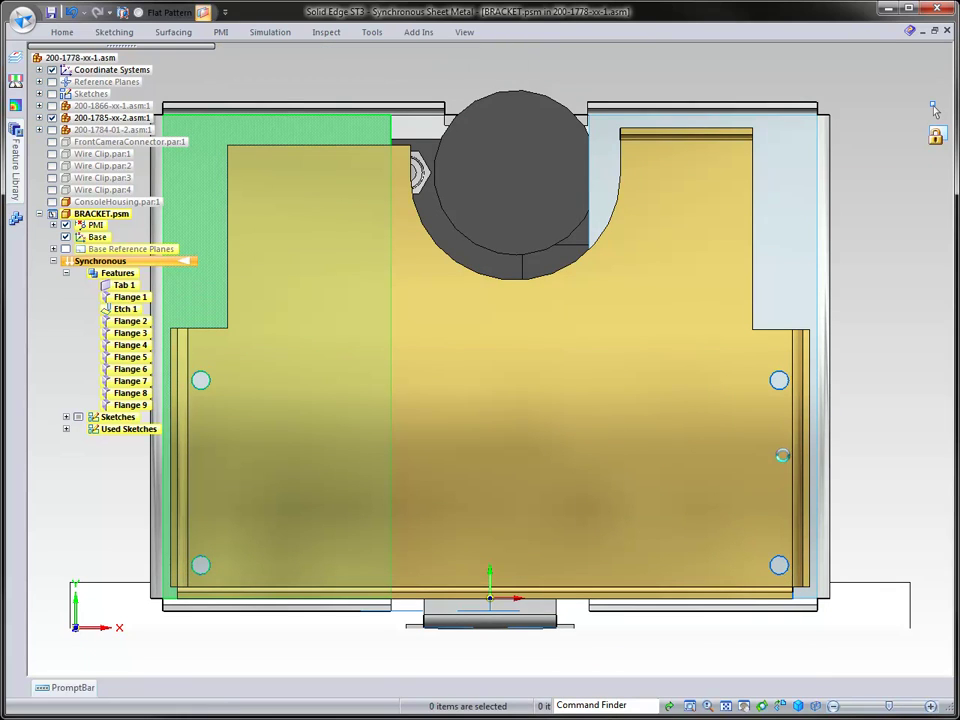
key("ctrl+j")
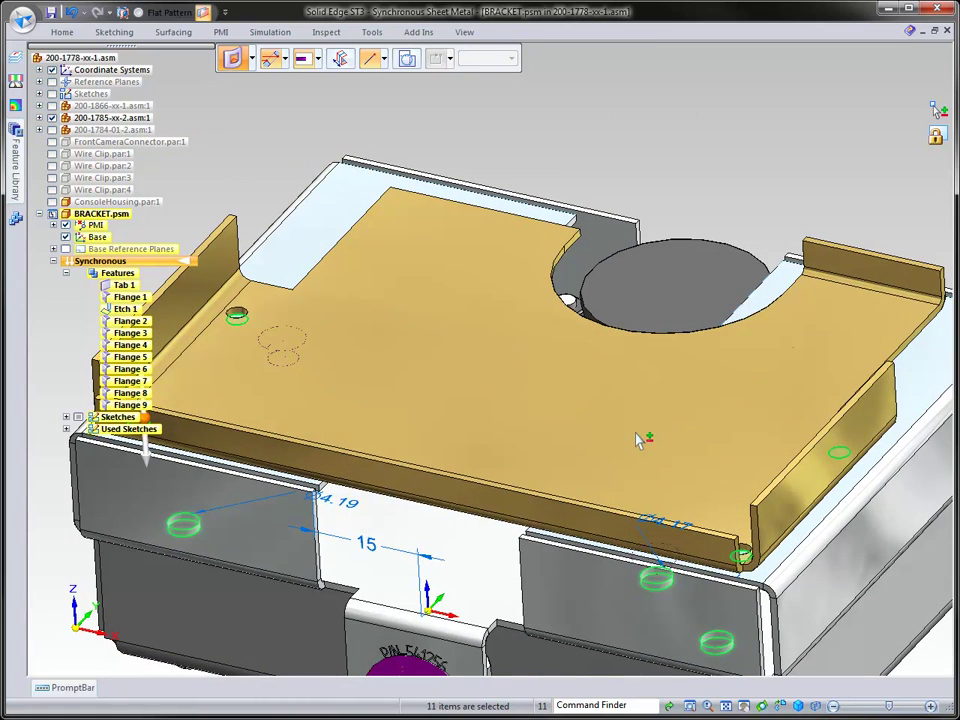
left_click(648, 593, "ctrl")
left_click(190, 530, "ctrl")
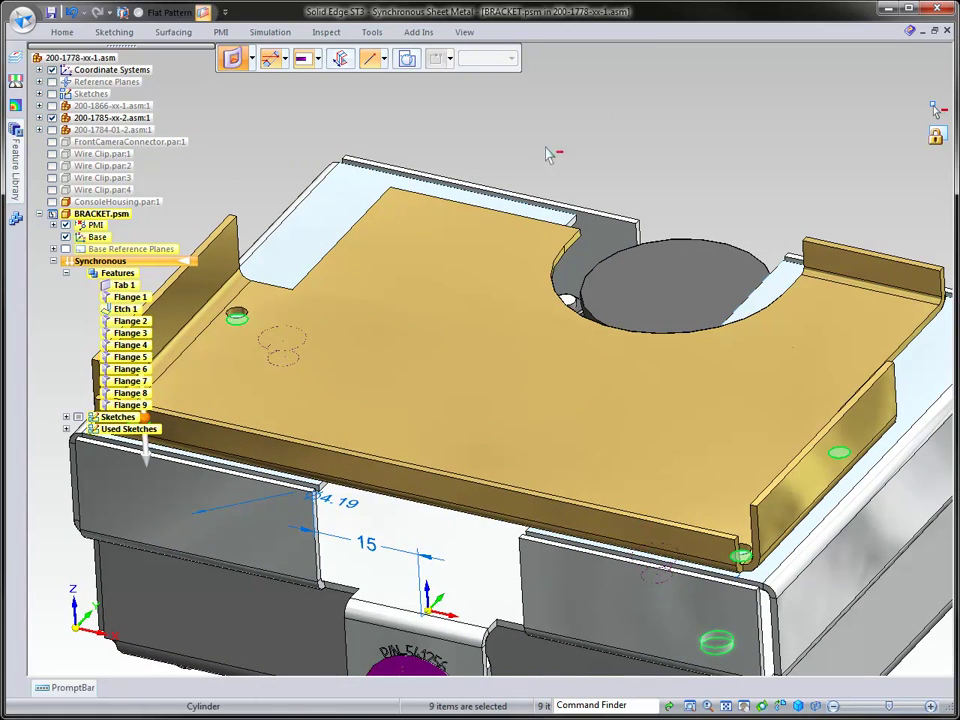
left_click(716, 638, "ctrl")
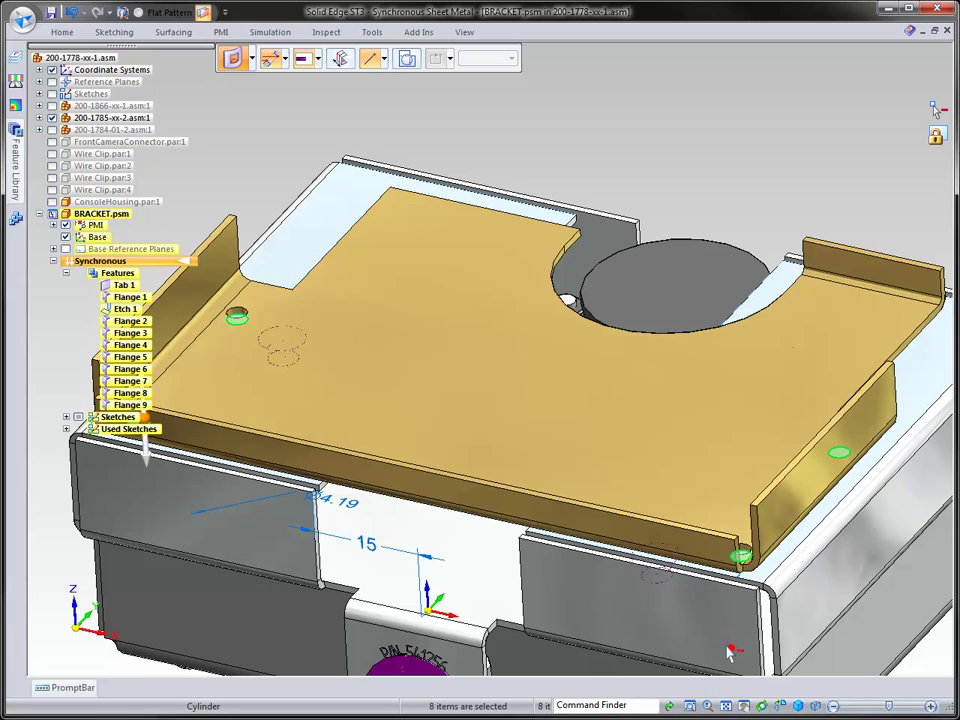
left_click(147, 450)
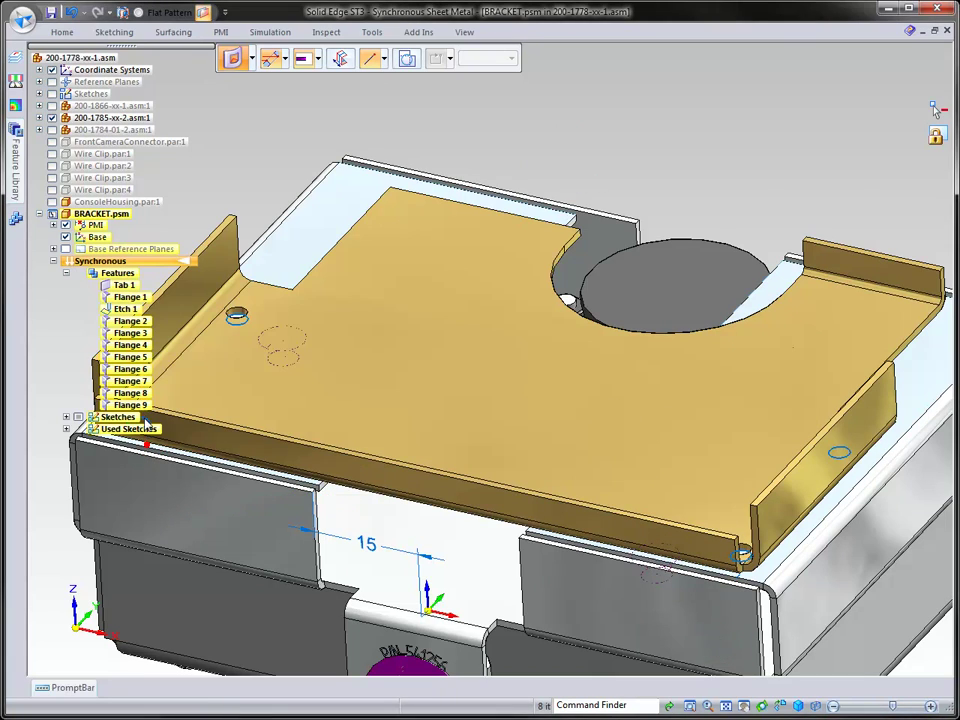
left_click(181, 490)
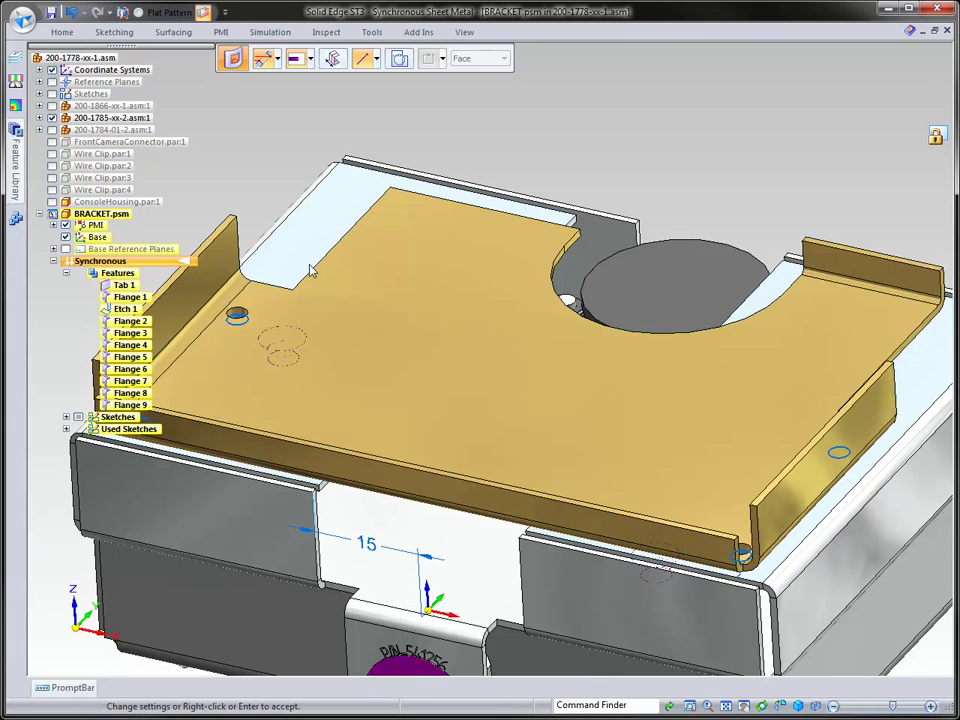
middle_click_drag(311, 268, 448, 141)
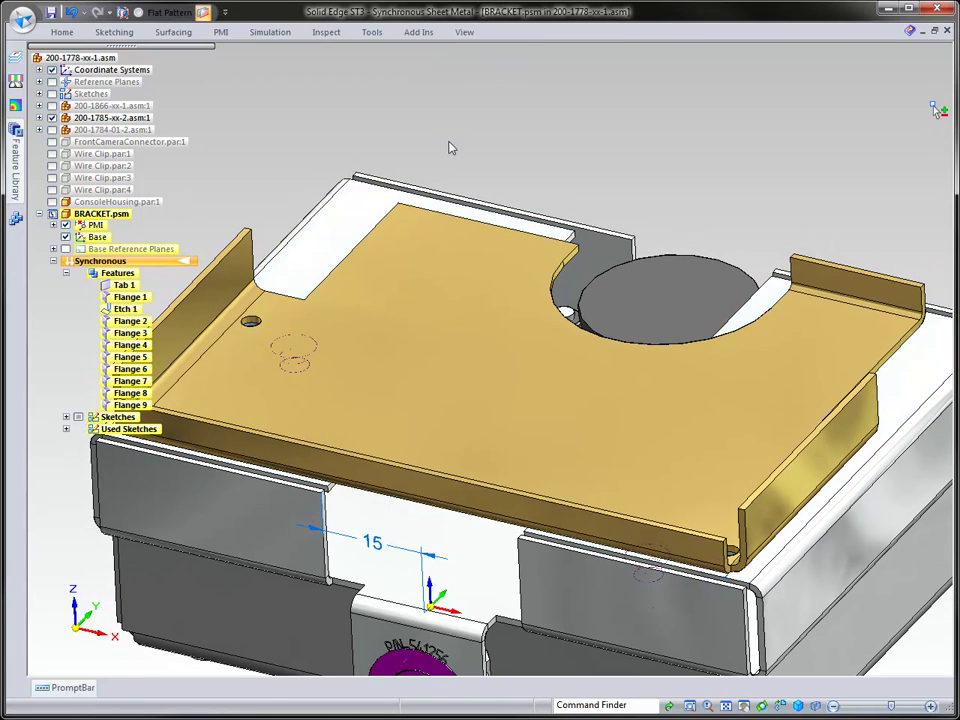
key("Escape")
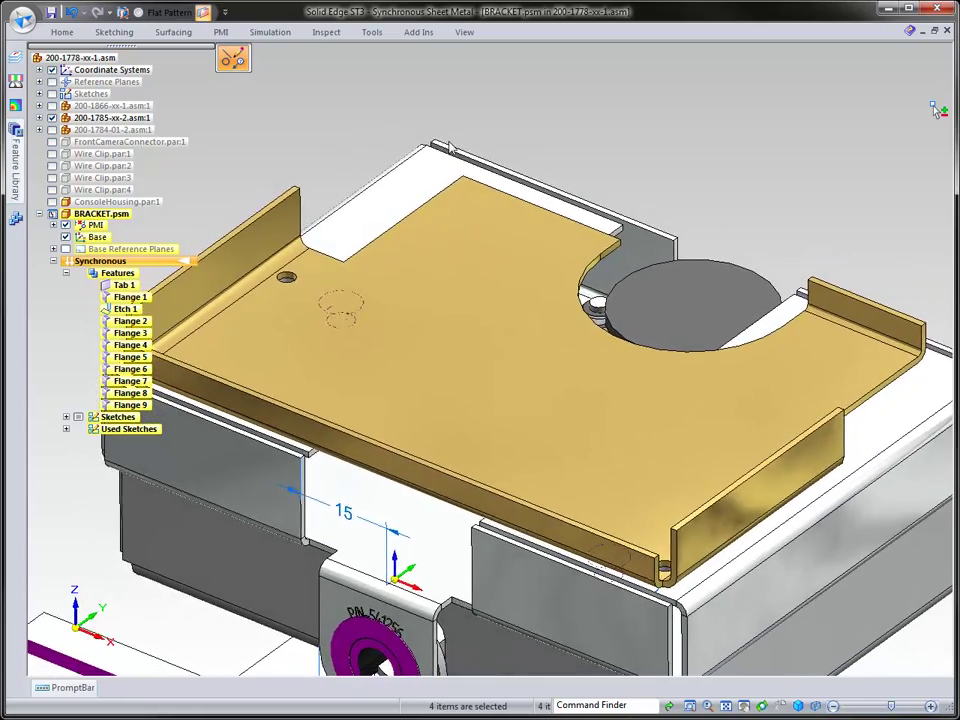
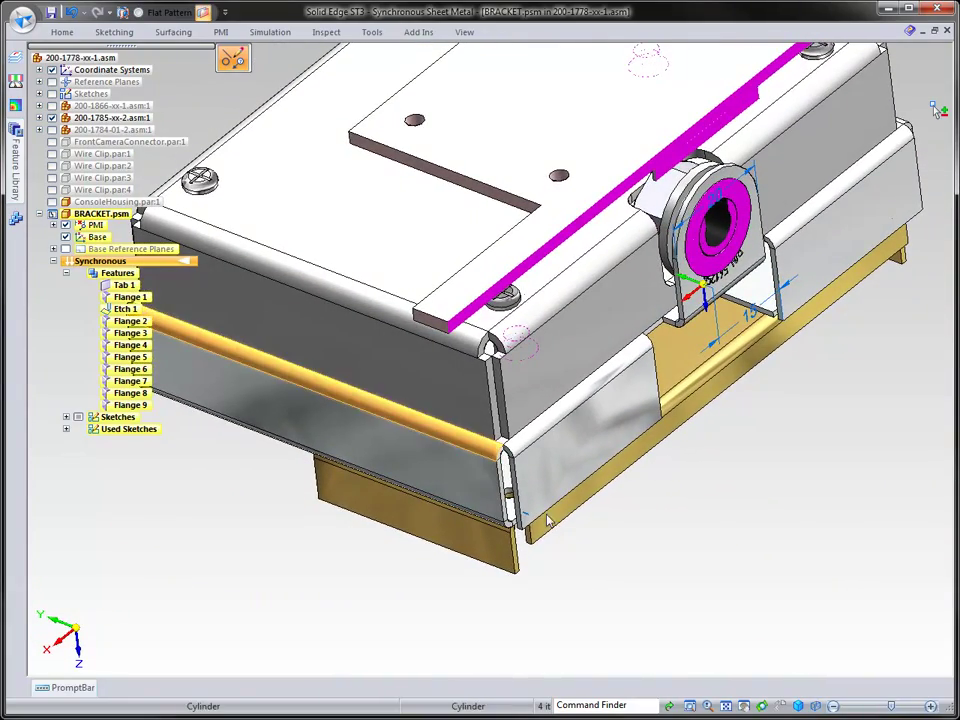
Close the front +X corner between the two adjoining flange bends with a Close 2-Bend Corner using the Miter treatment
right_click_drag(619, 544, 621, 579)
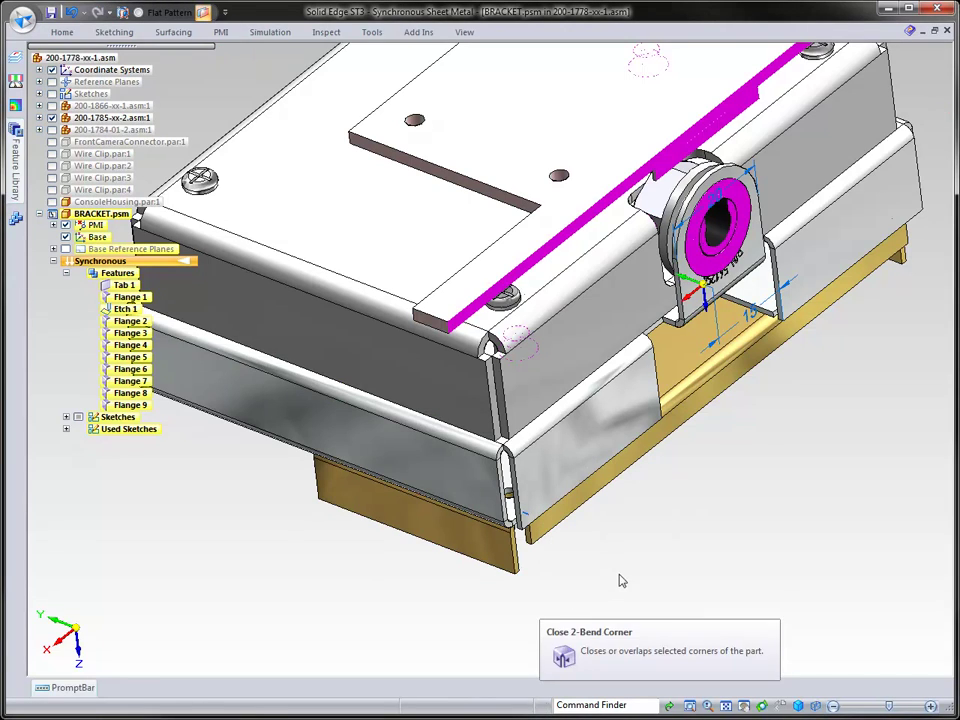
left_click(514, 440)
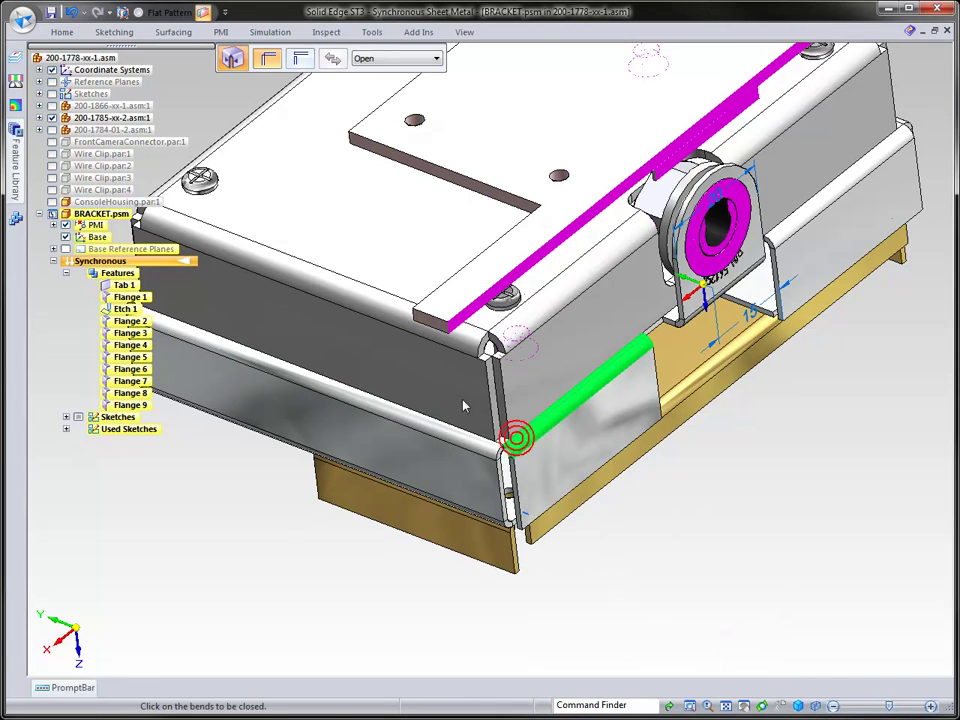
left_click(383, 60)
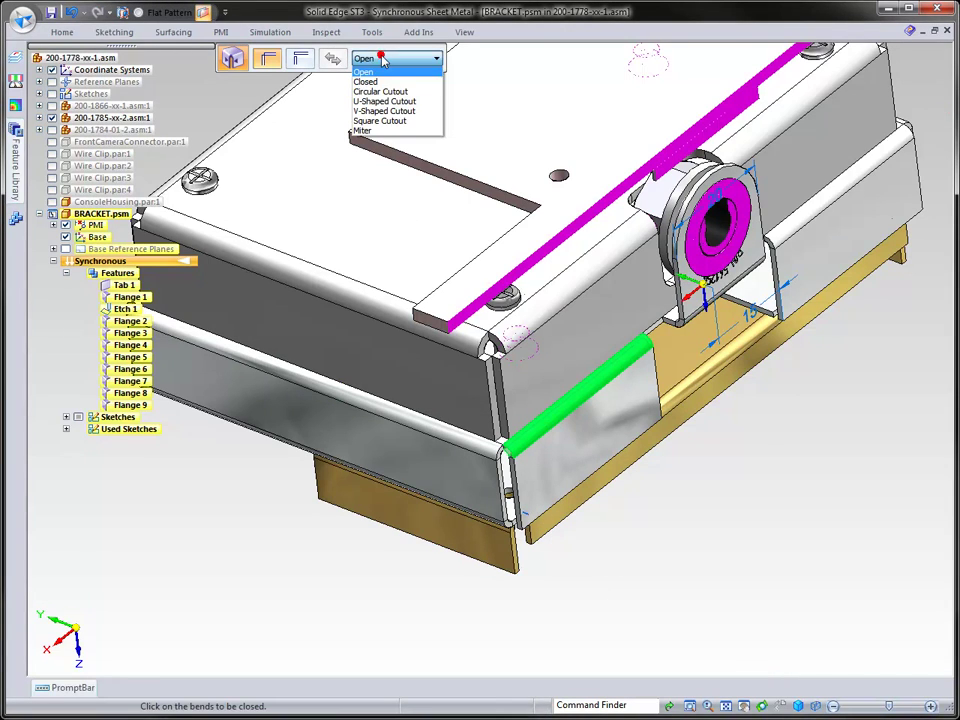
left_click(402, 131)
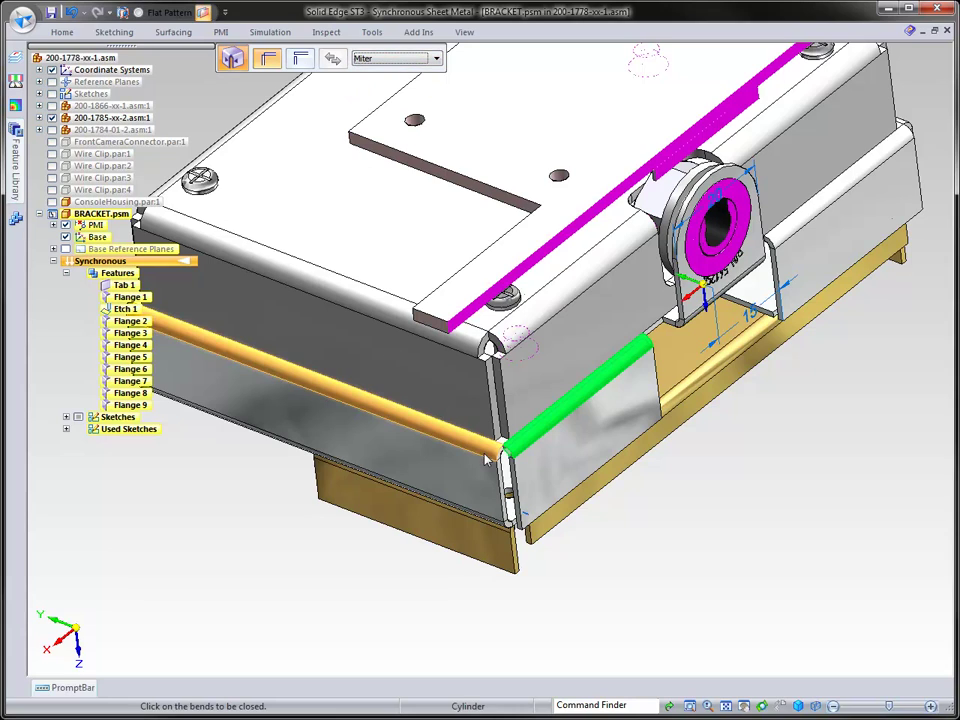
left_click(575, 442)
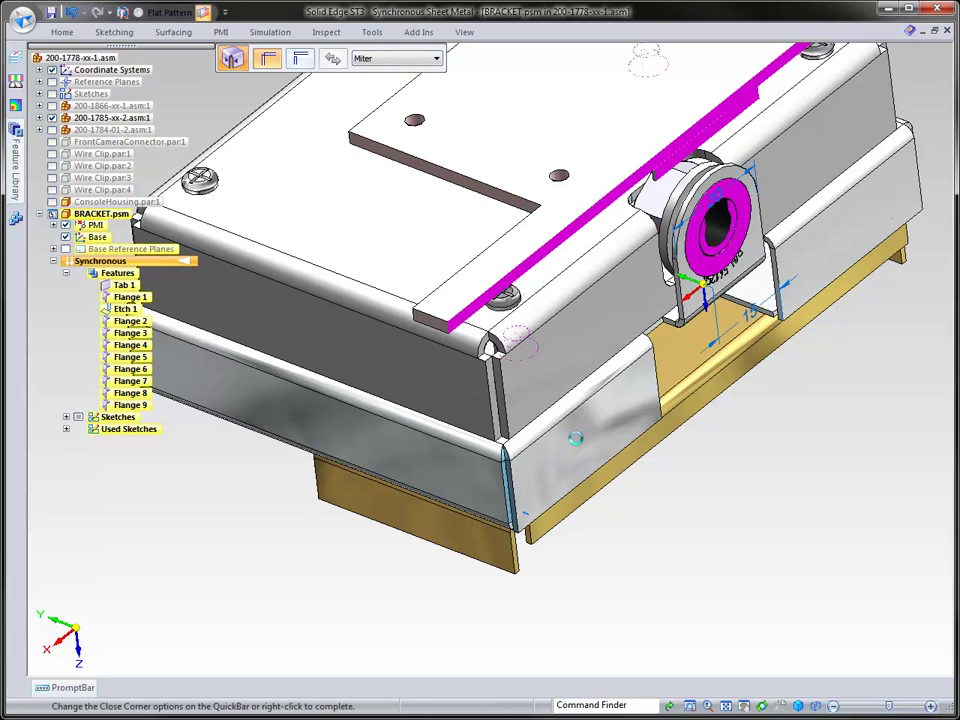
right_click(733, 441)
Close the front corner on the opposite side of the mounting tab with the Miter treatment
middle_click_drag(735, 448, 690, 330)
left_click(400, 58)
left_click(385, 131)
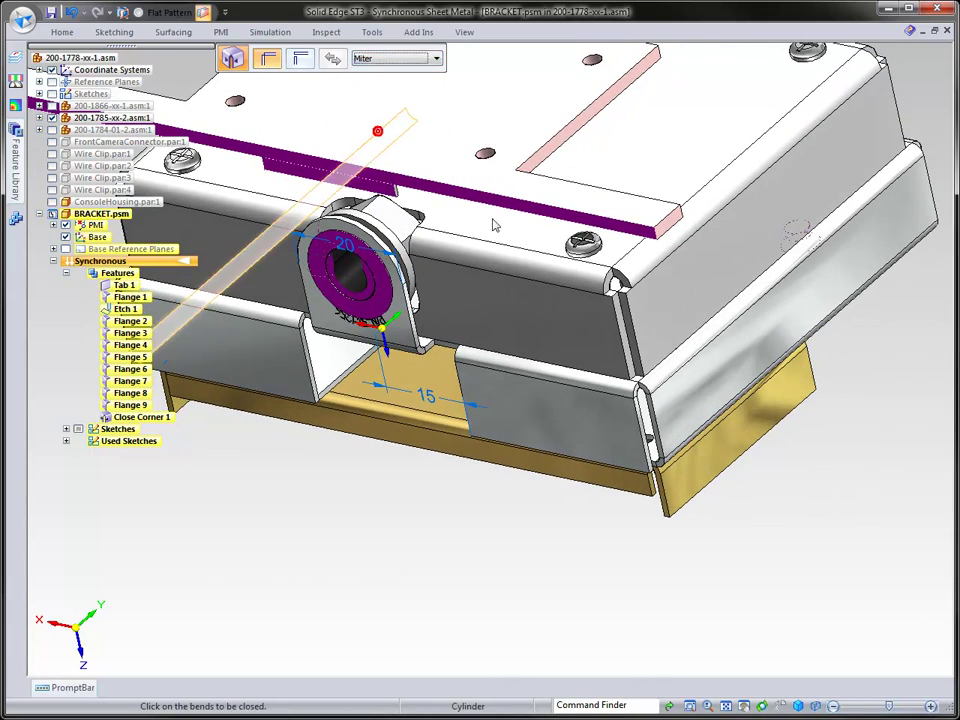
left_click(665, 377)
middle_click_drag(667, 381, 810, 345)
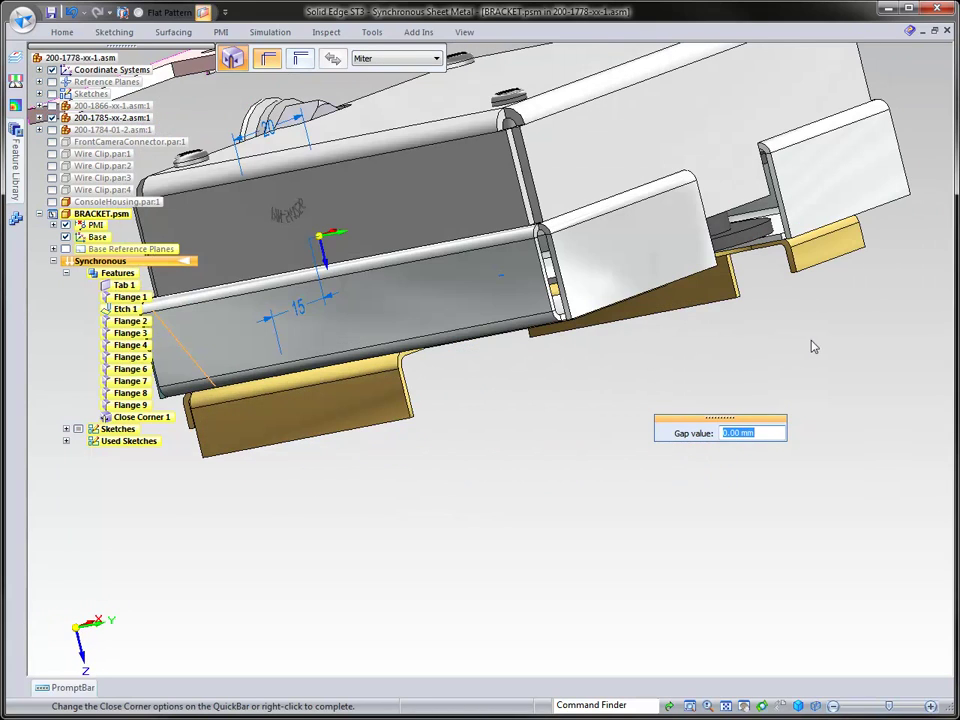
right_click(663, 349)
Close the next open corner between the adjoining edge flange bends at the tab's far end with the Miter treatment
middle_click_drag(663, 349, 483, 143)
left_click(407, 61)
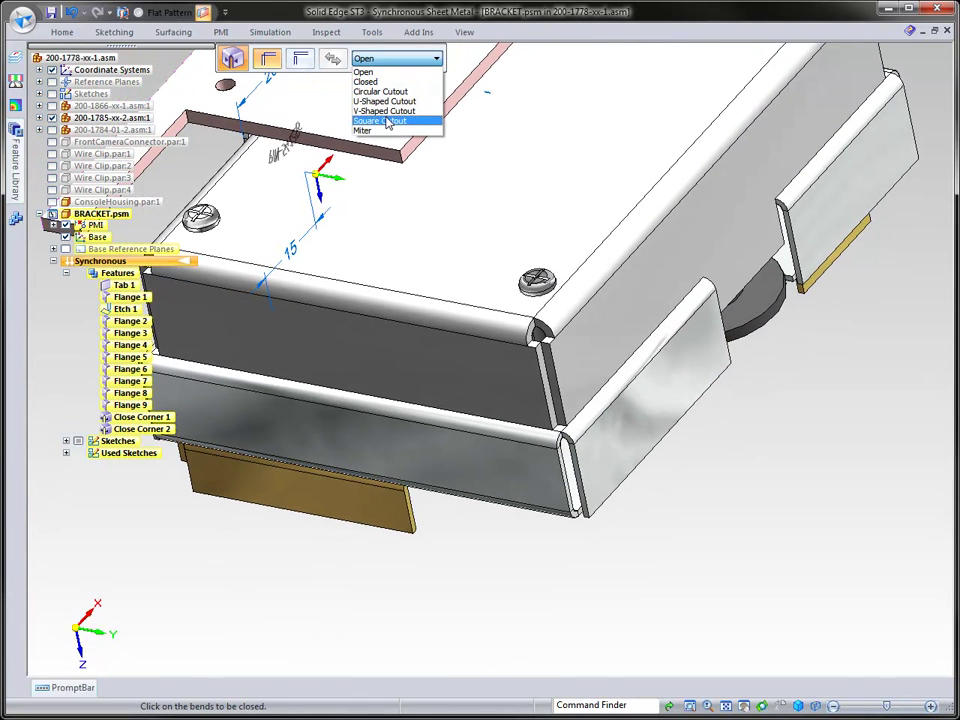
left_click(380, 131)
left_click(520, 432)
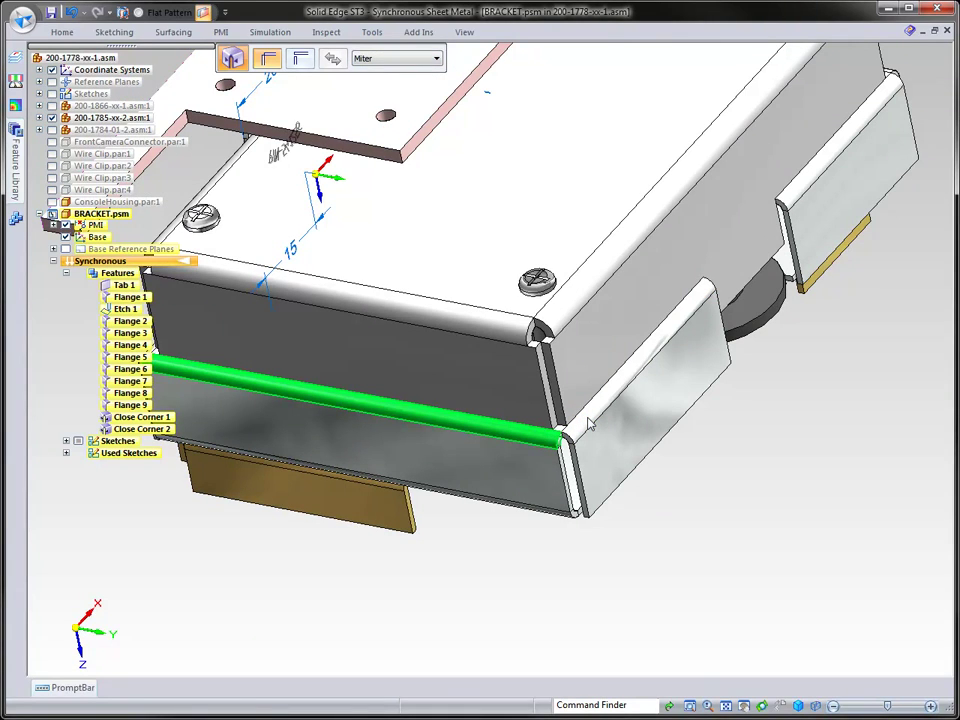
left_click(589, 424)
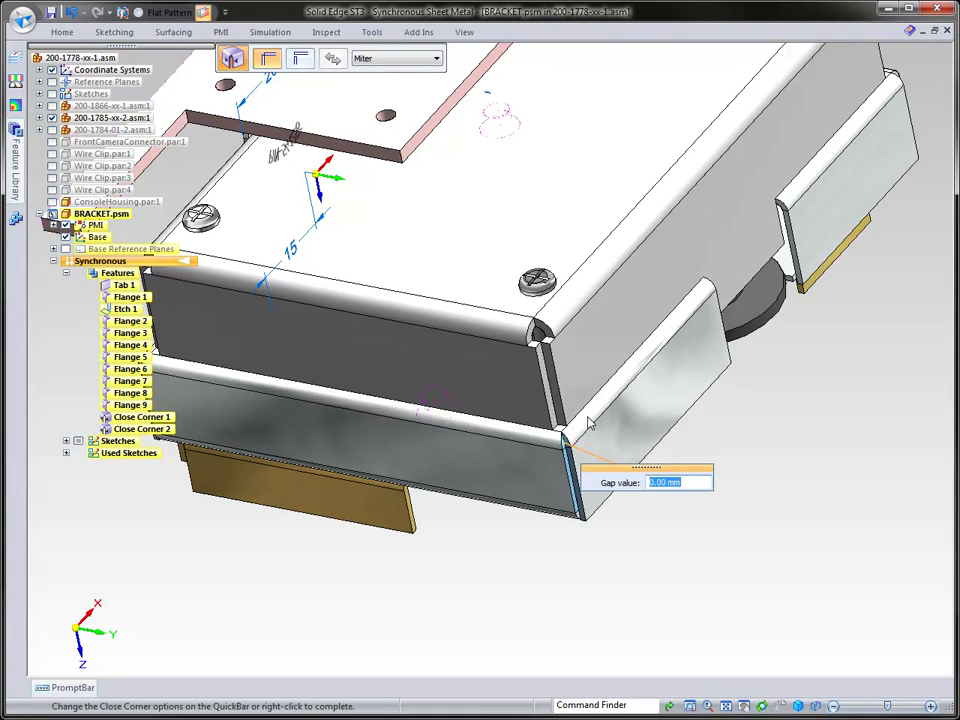
middle_click_drag(660, 485, 784, 491)
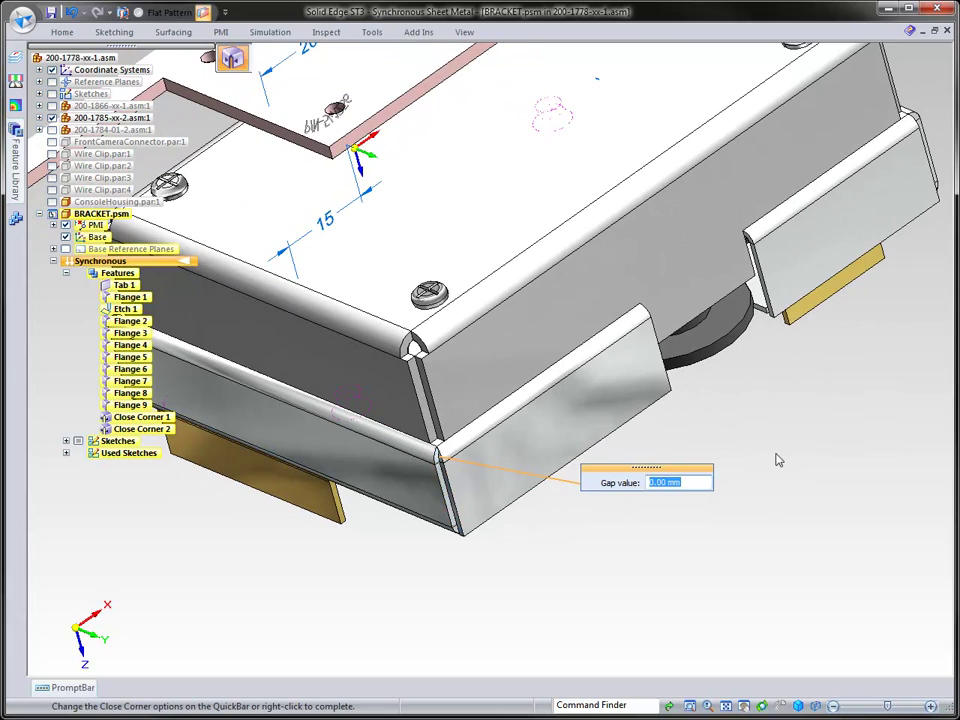
right_click(776, 455)
Close the remaining open corner of the edge flanges with the Miter treatment and finish the Close 2-Bend Corner command
middle_click_drag(776, 455, 712, 402)
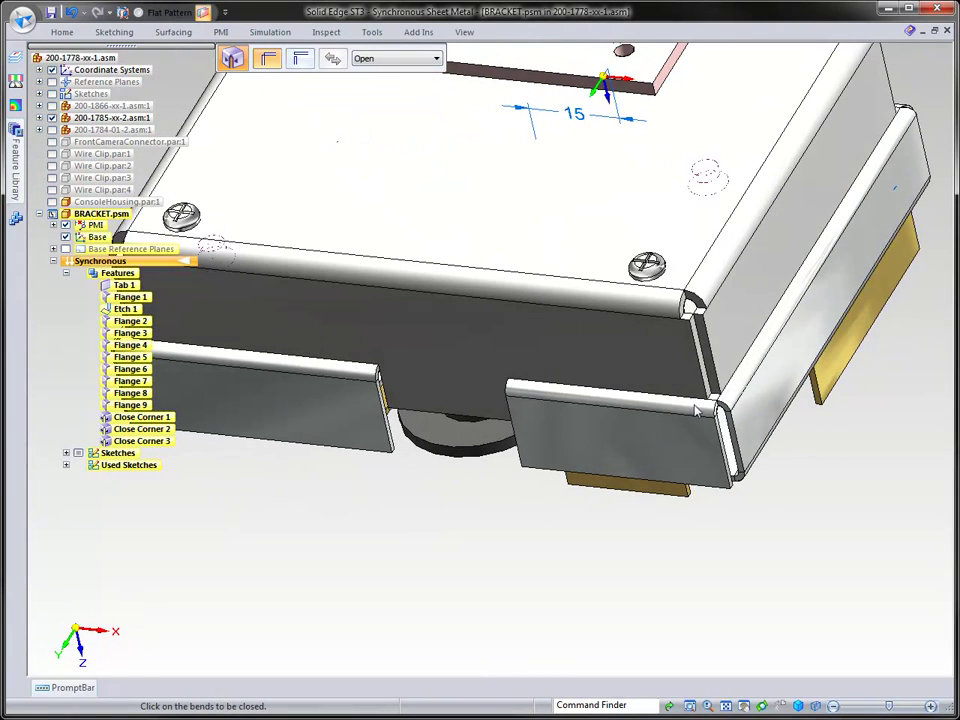
left_click(700, 402)
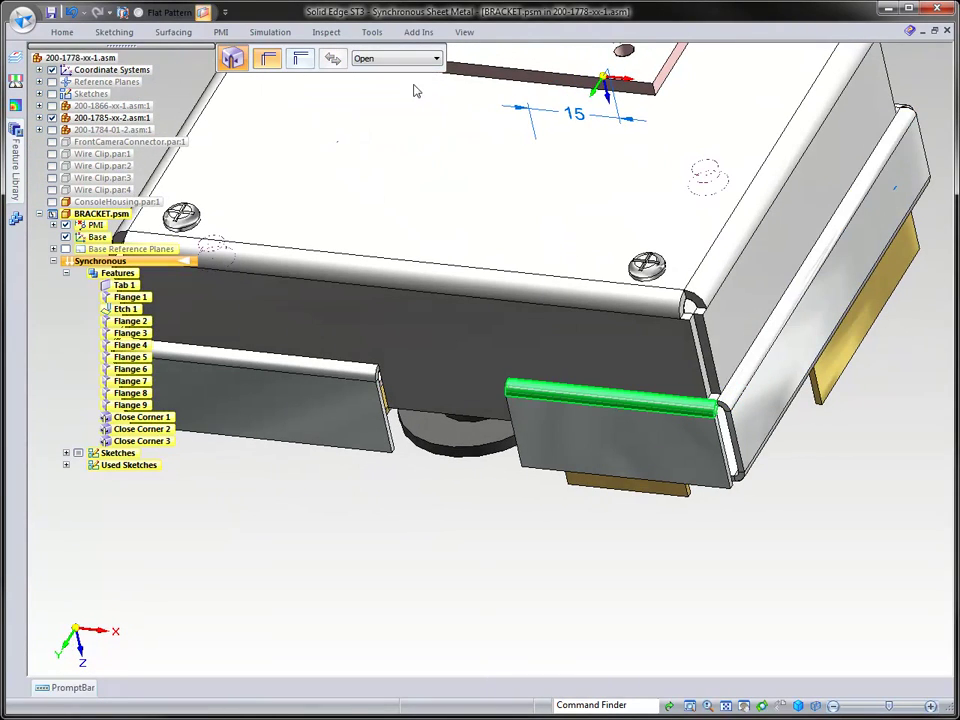
left_click(398, 58)
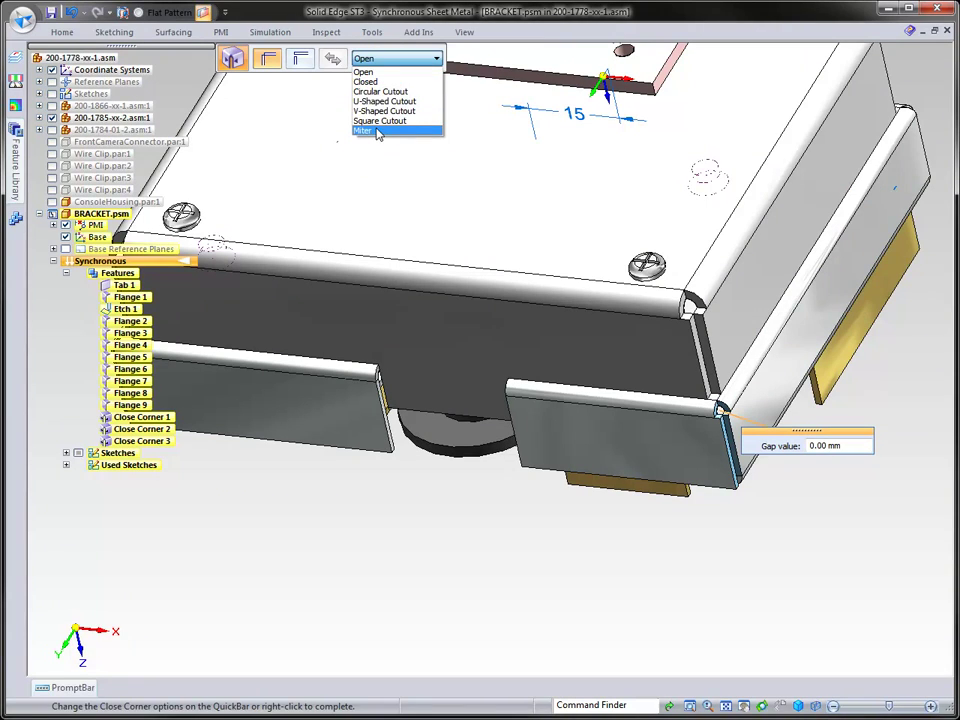
left_click(378, 131)
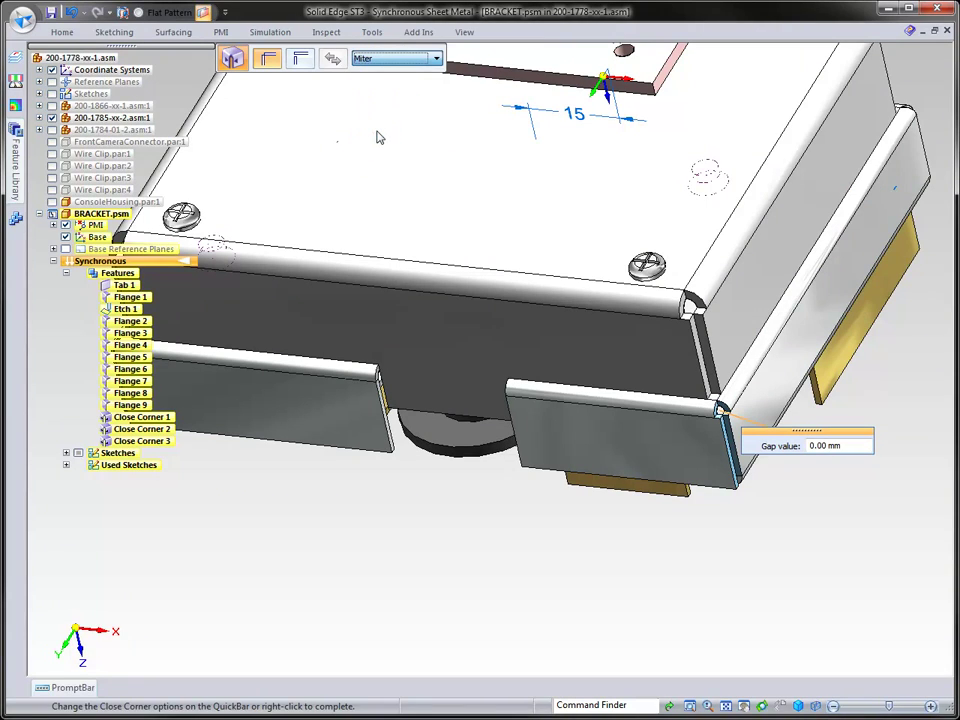
key("Tab")
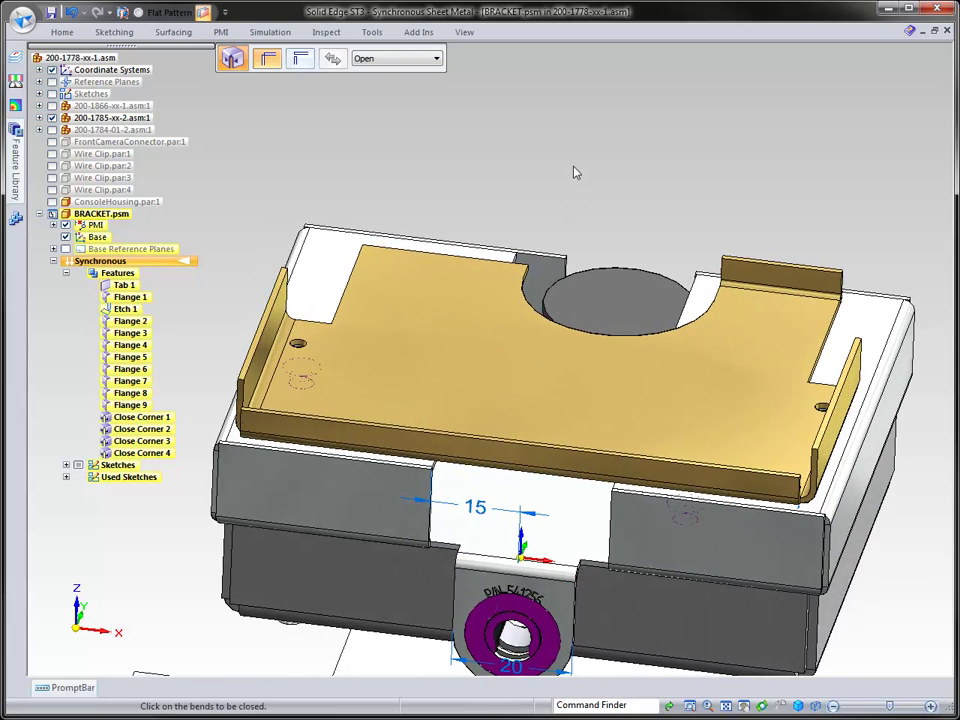
key("Escape")
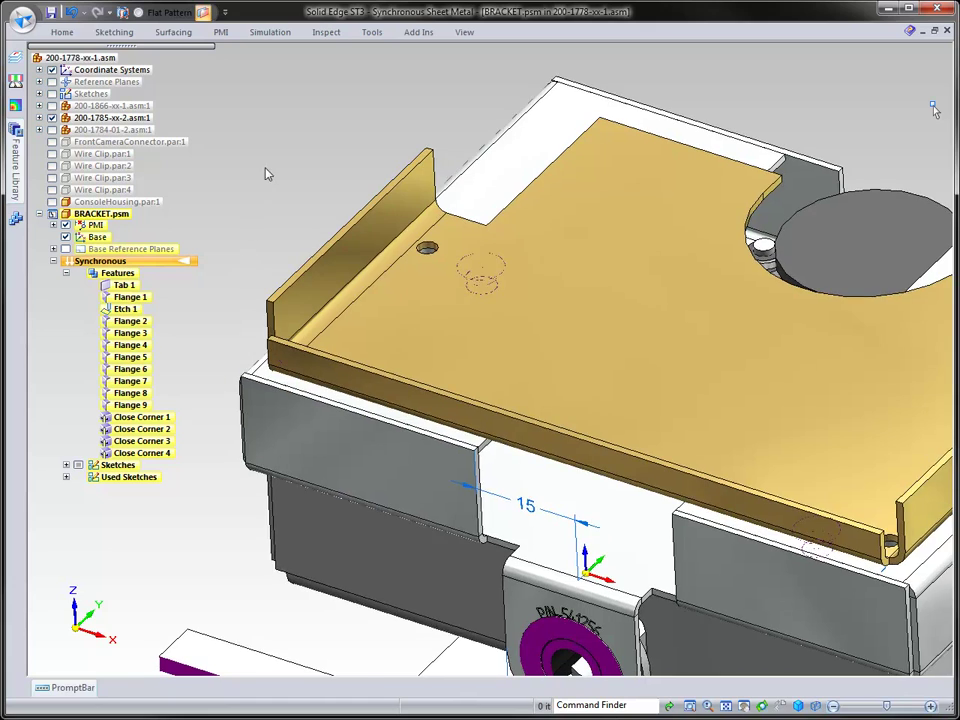
Start the Hole command, look over the hole types in the Hole Options, and choose the saved 4 mm Simple setting
right_click_drag(311, 129, 316, 202)
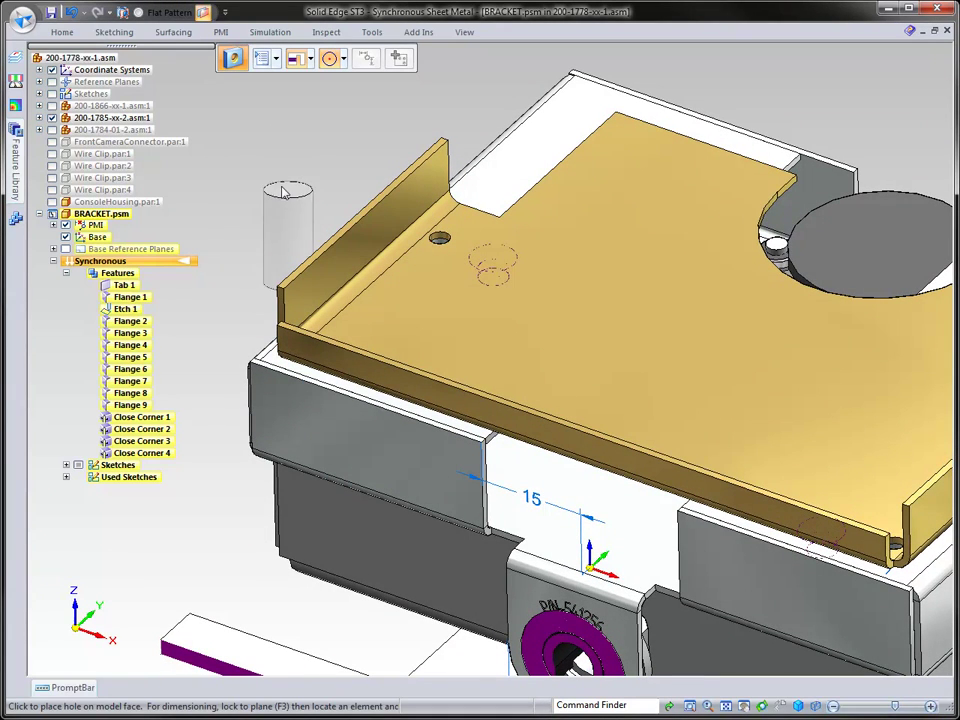
left_click(276, 60)
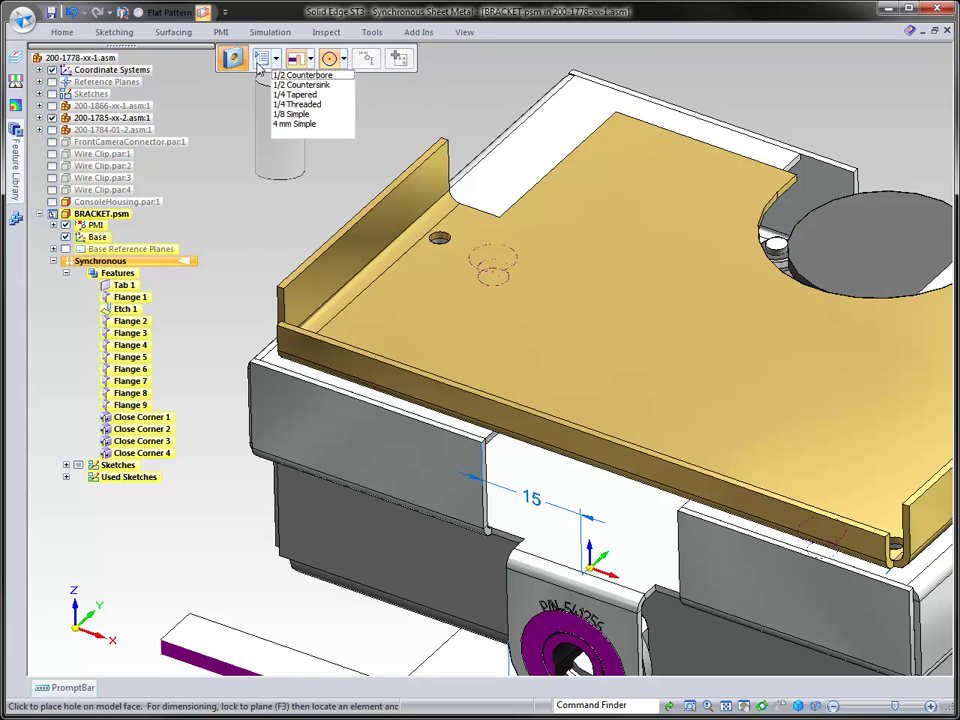
left_click(260, 62)
left_click(260, 62)
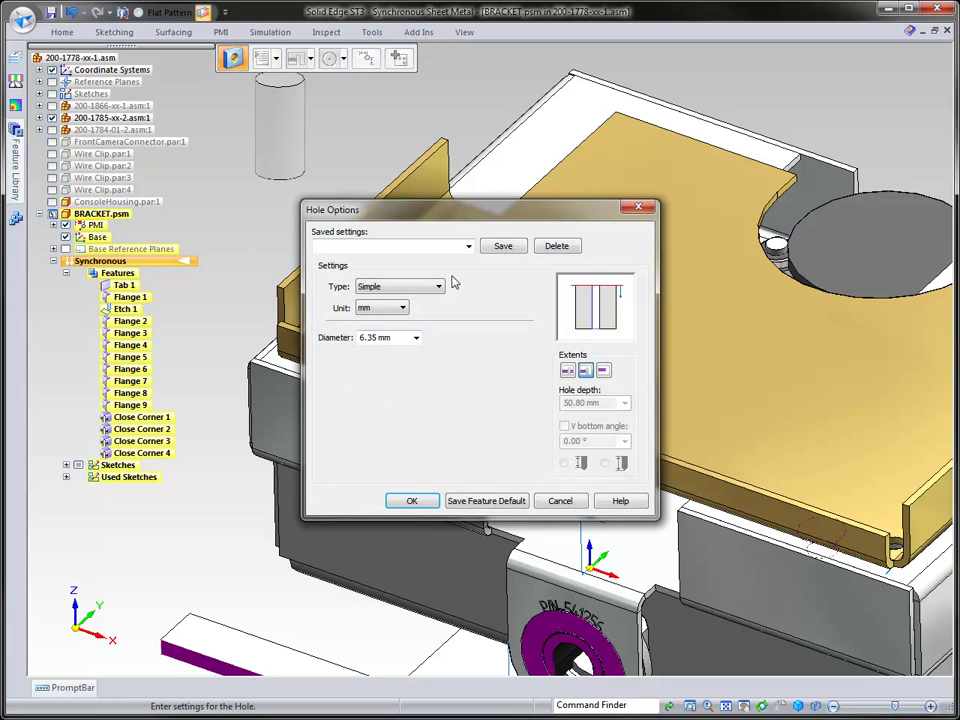
left_click(437, 288)
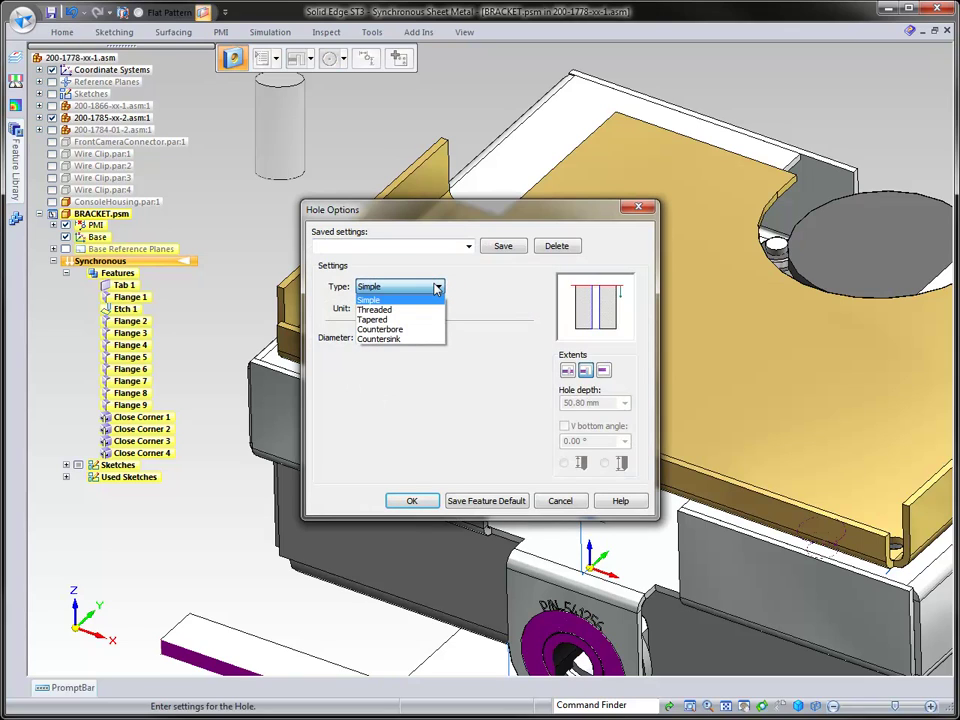
left_click(472, 275)
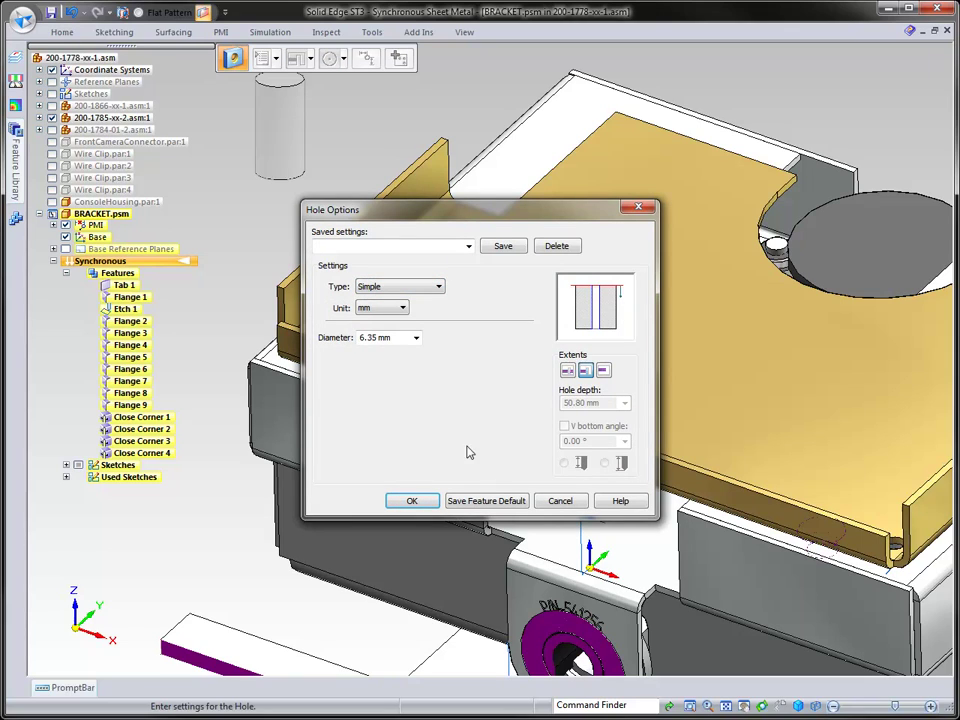
left_click(560, 501)
left_click(276, 60)
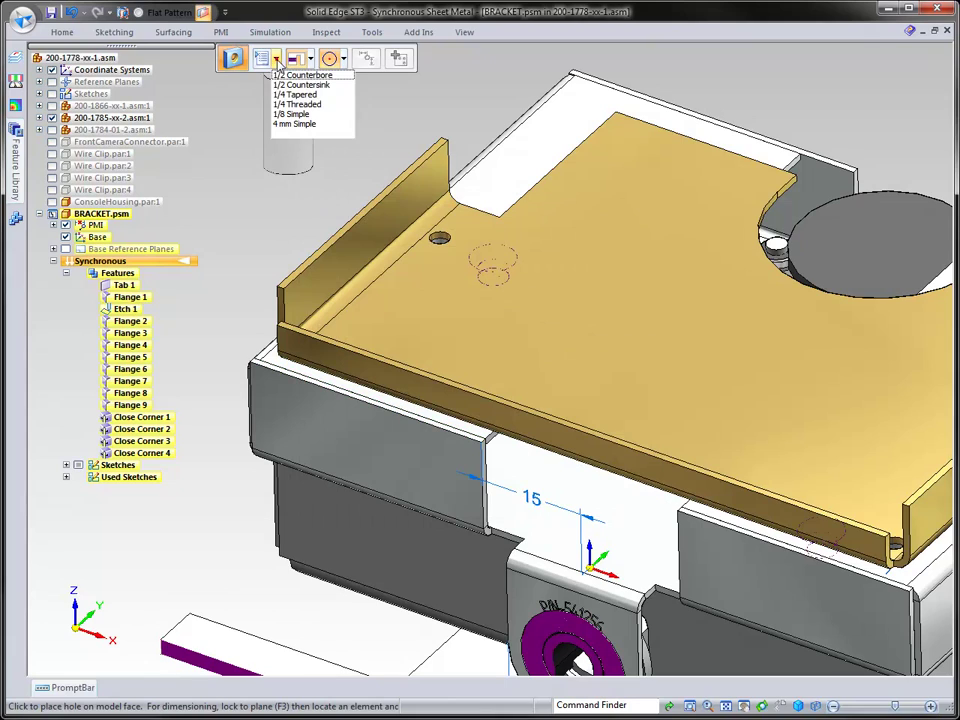
left_click(293, 124)
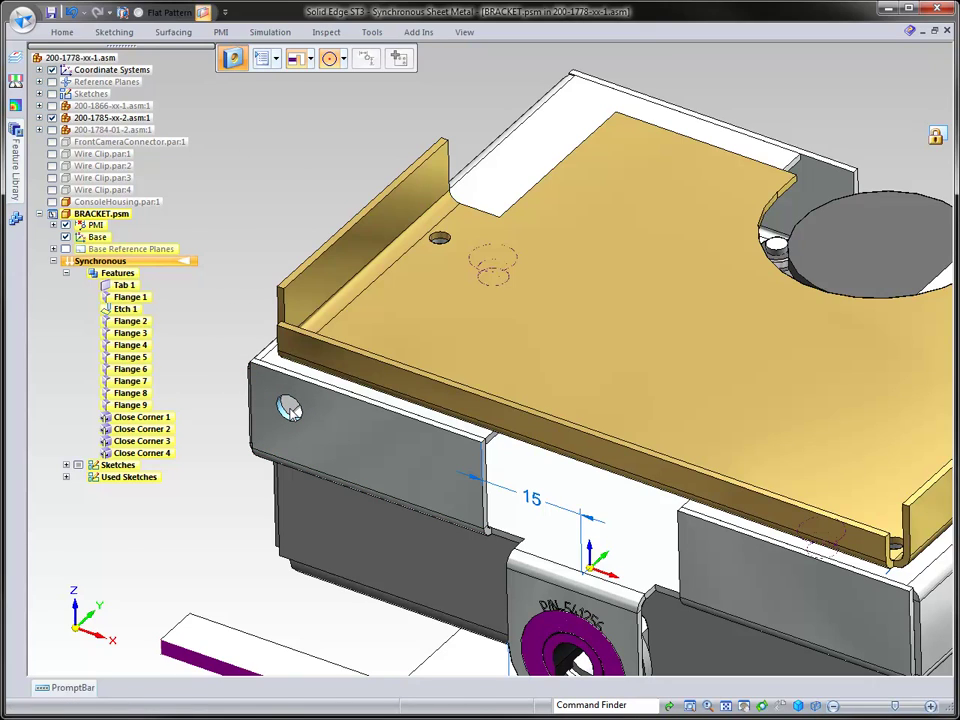
Place a 4 mm hole on the front flange at the -X side, 12.72 mm from its outer edge and 5.72 mm below its top edge
key("F3")
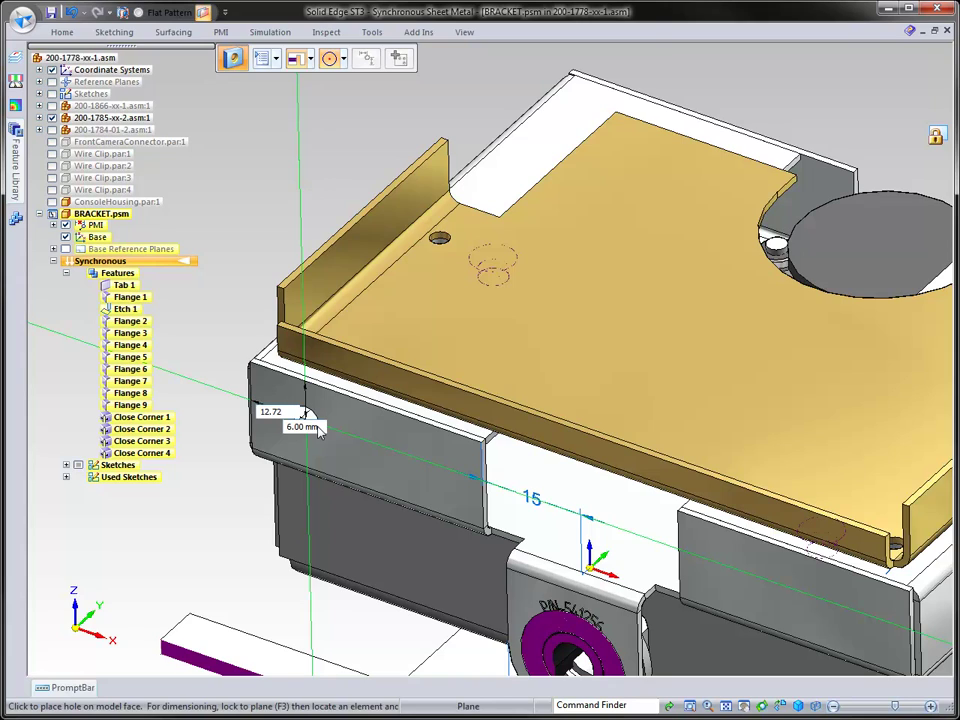
key("Tab")
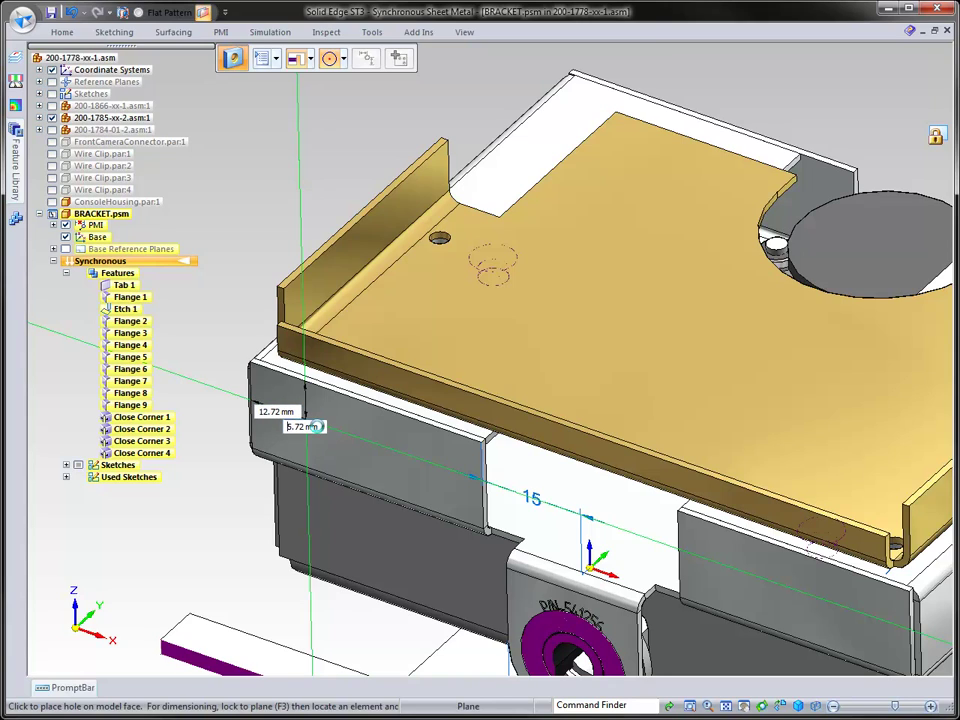
left_click(316, 427)
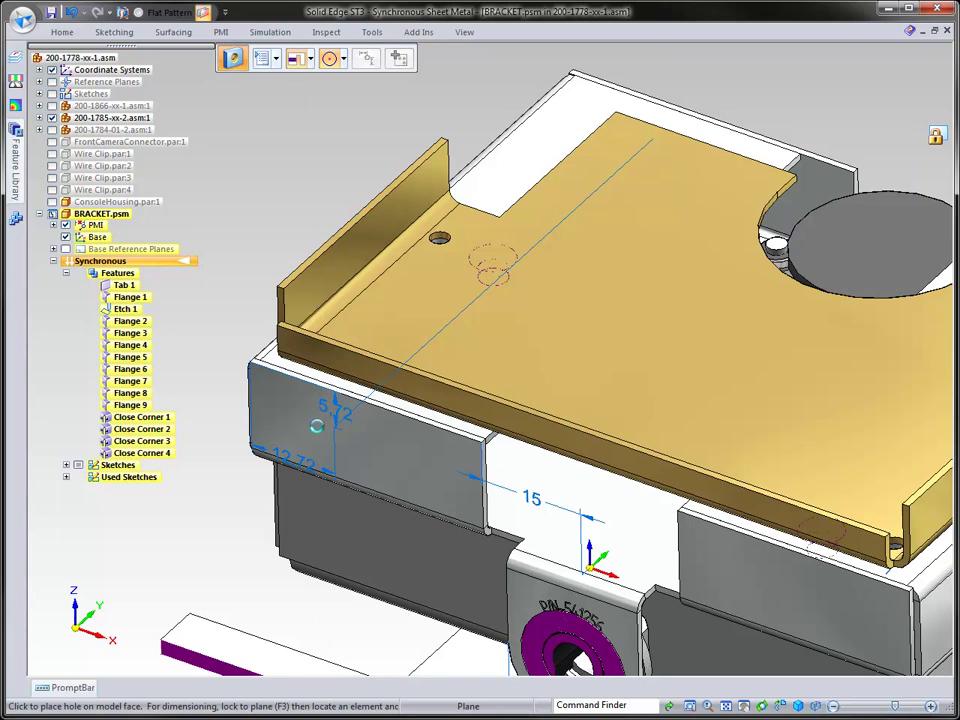
left_click(318, 427)
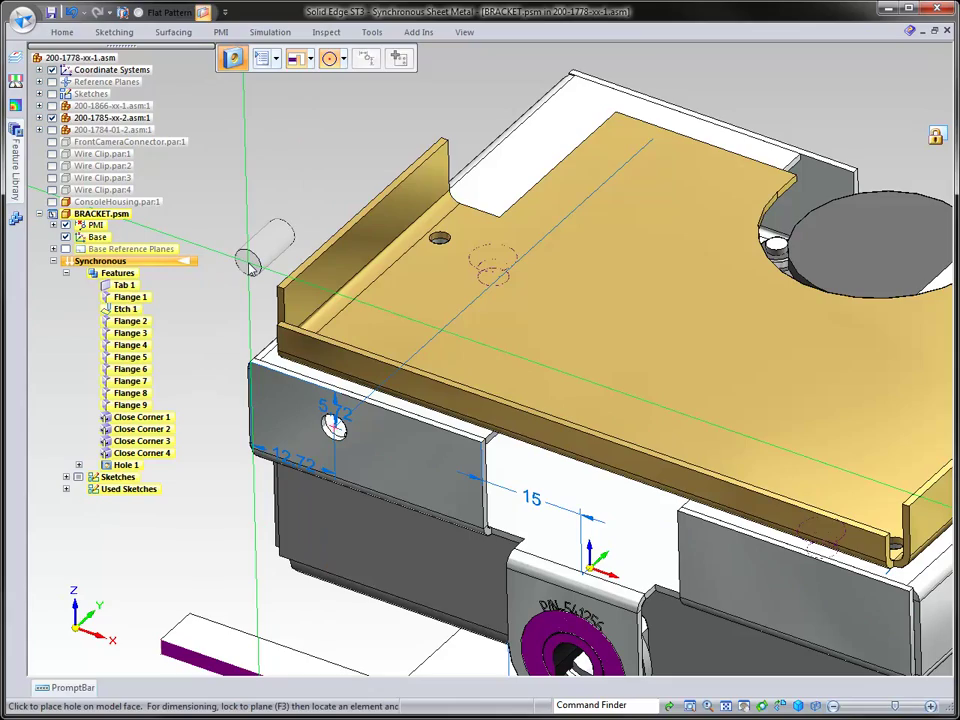
key("Escape")
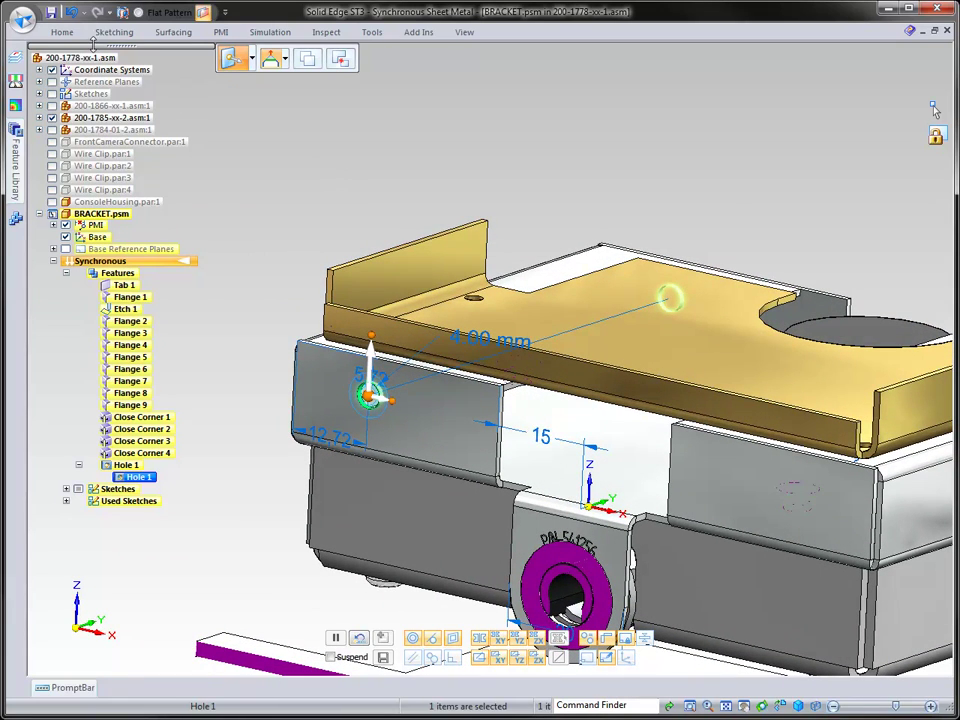
Mirror the new 4 mm hole about the base plane midway through the mounting tab onto the opposite front flange
left_click(63, 32)
left_click(599, 78)
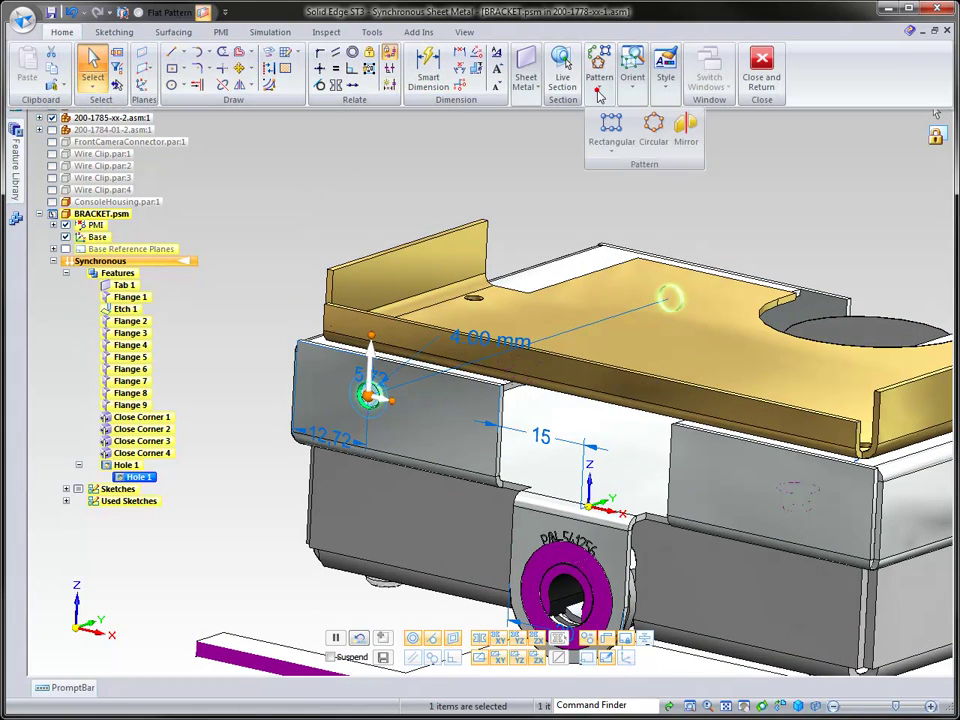
left_click(687, 137)
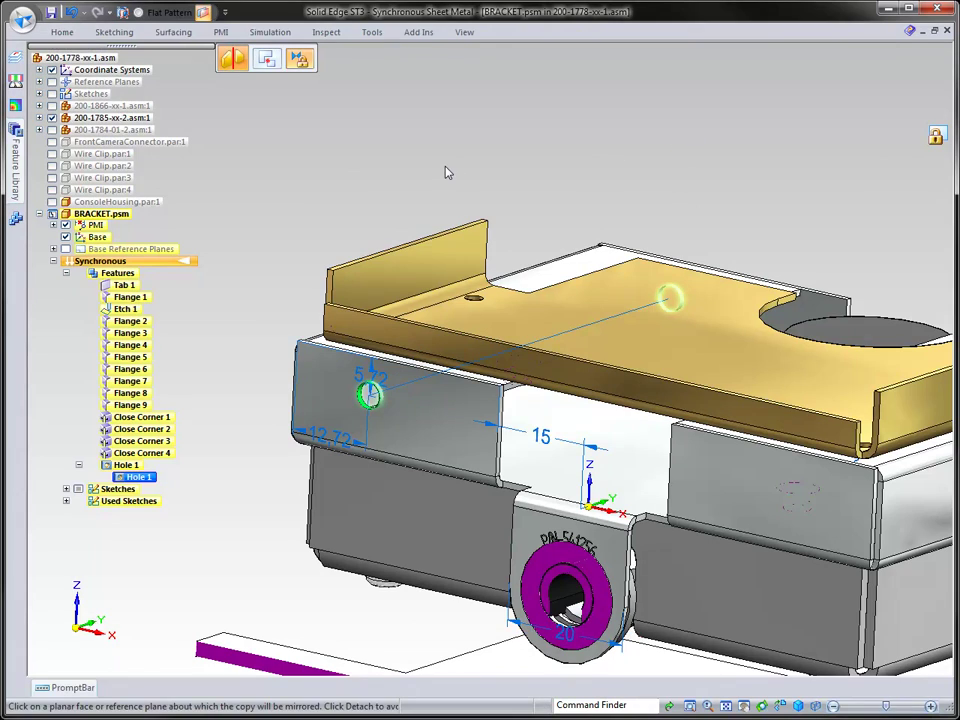
right_click(612, 497)
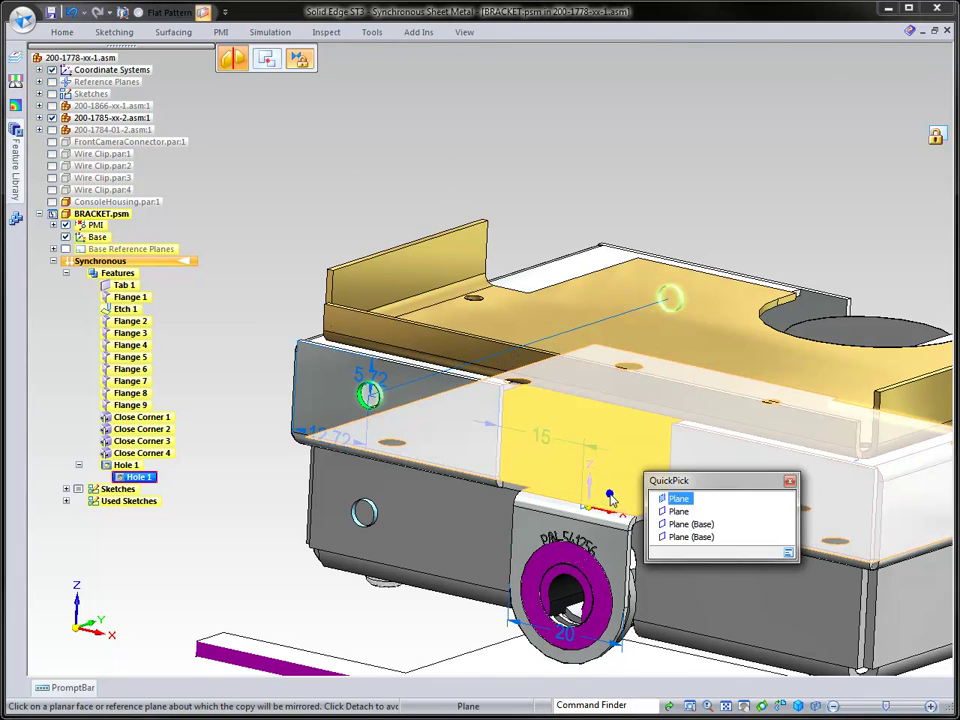
left_click(683, 537)
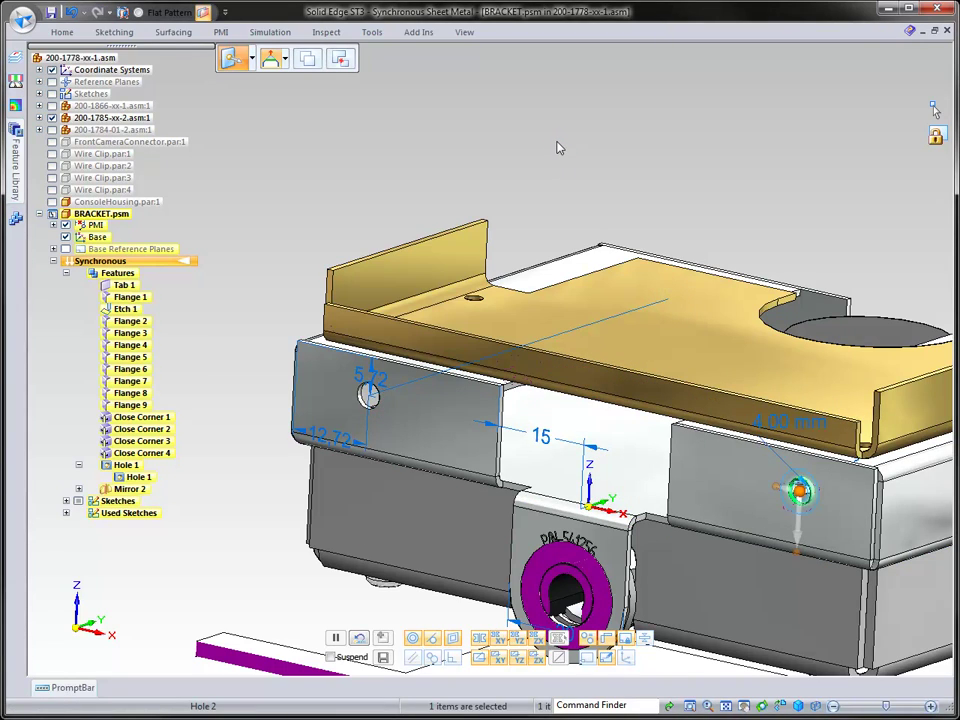
middle_click_drag(553, 142, 523, 147)
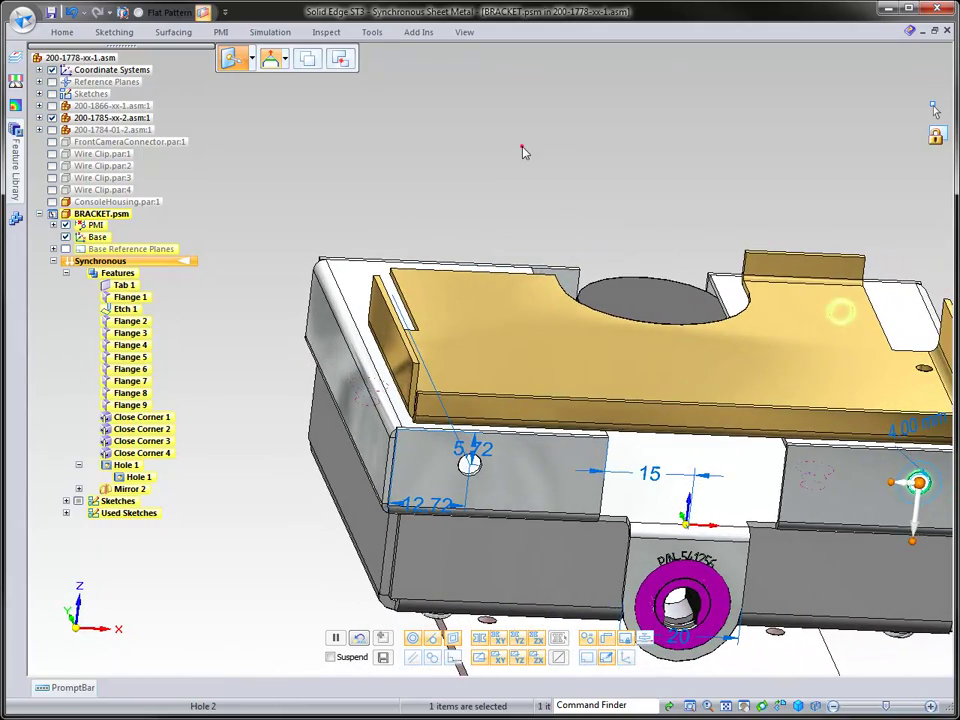
left_click(522, 148)
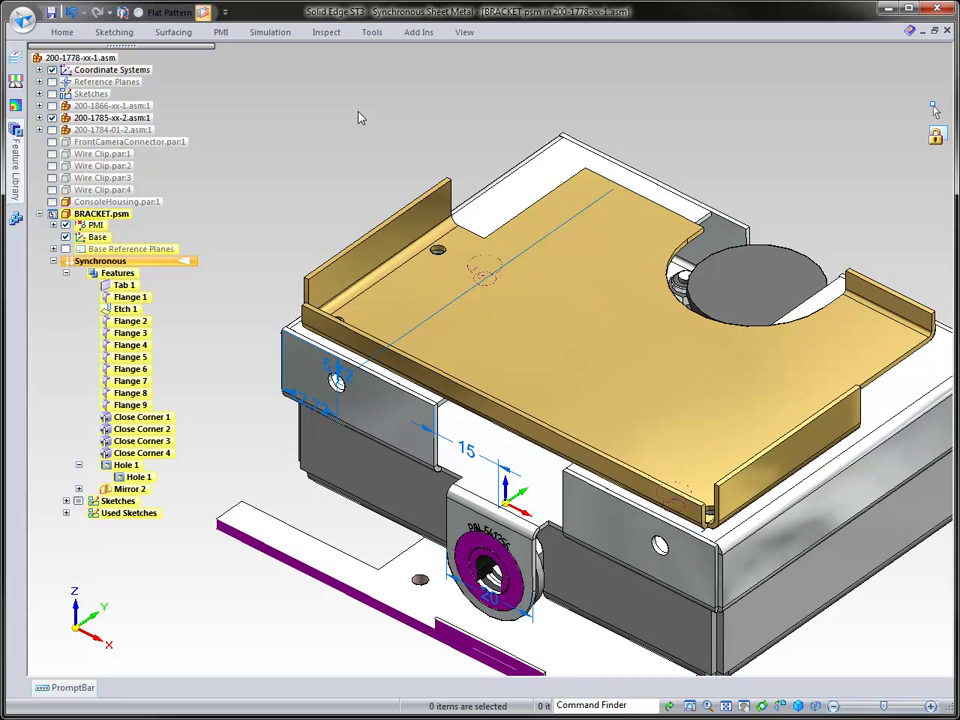
Hide the surrounding assembly parts and flatten the bracket with the base tab's inner face oriented upward
left_click(168, 12)
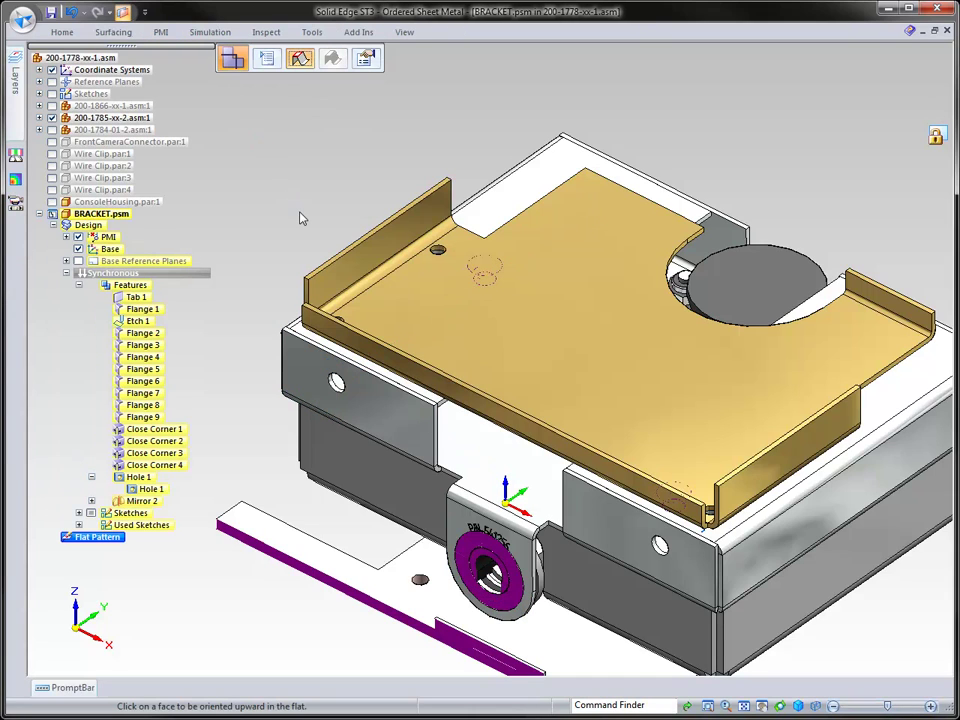
right_click_drag(333, 197, 401, 142)
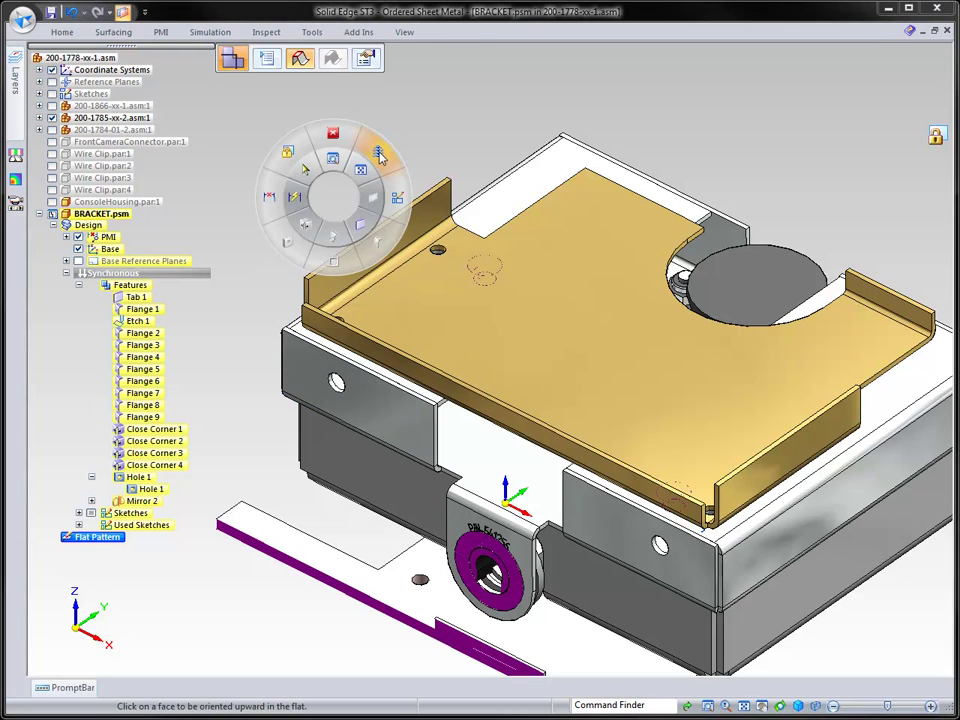
left_click(378, 151)
left_click(469, 456)
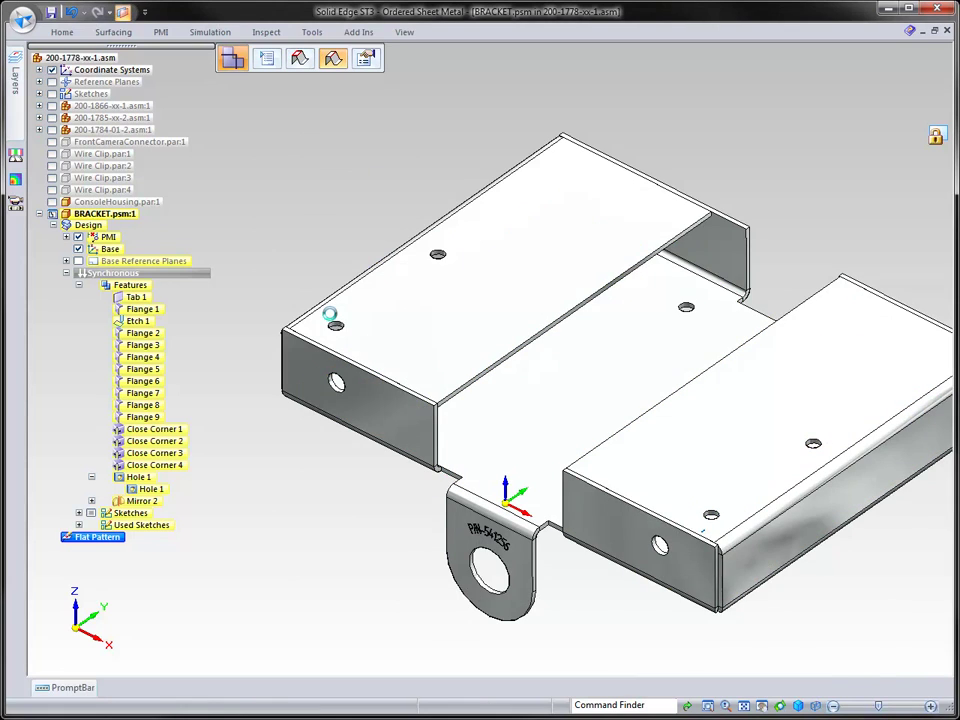
left_click(330, 315)
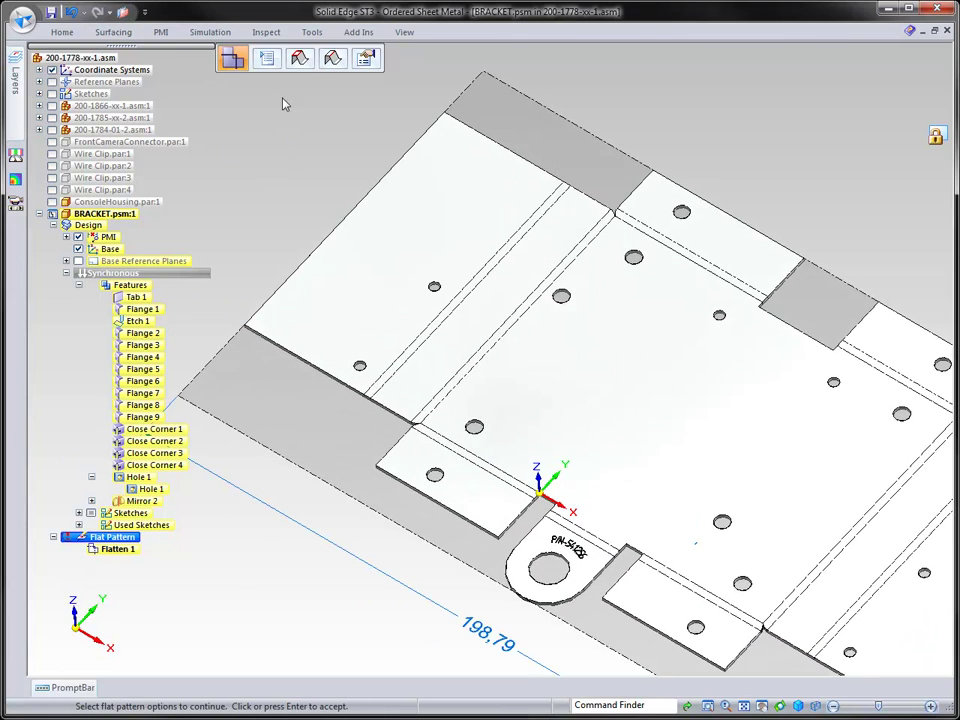
Turn off default cut size values for the flat pattern and set the alarm limits to 210 mm length and 120 mm width
left_click(365, 58)
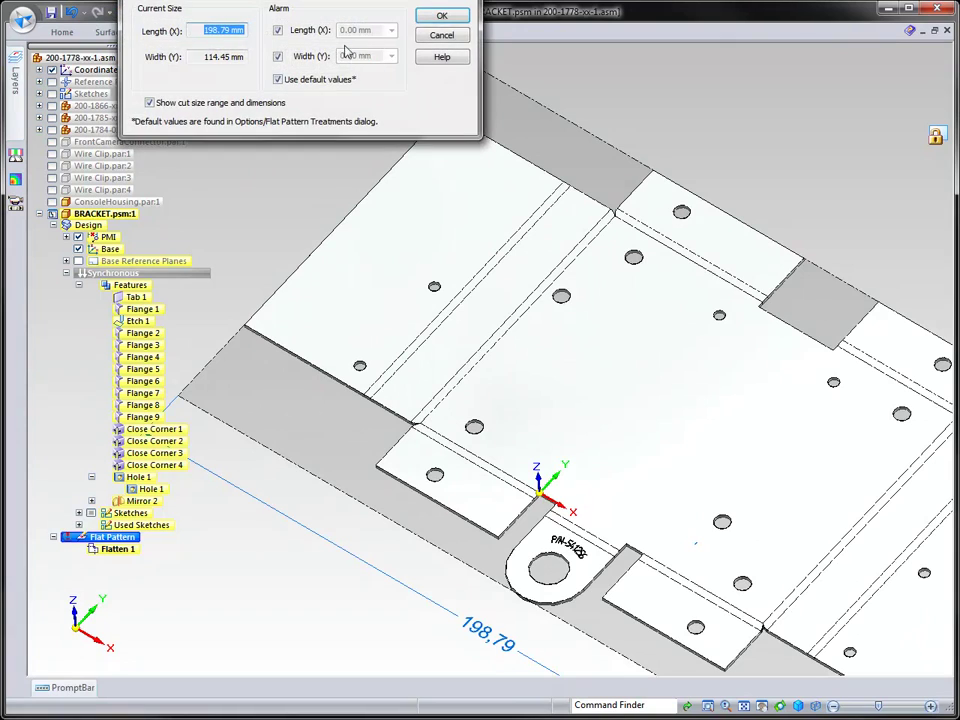
left_click_drag(307, 0, 430, 156)
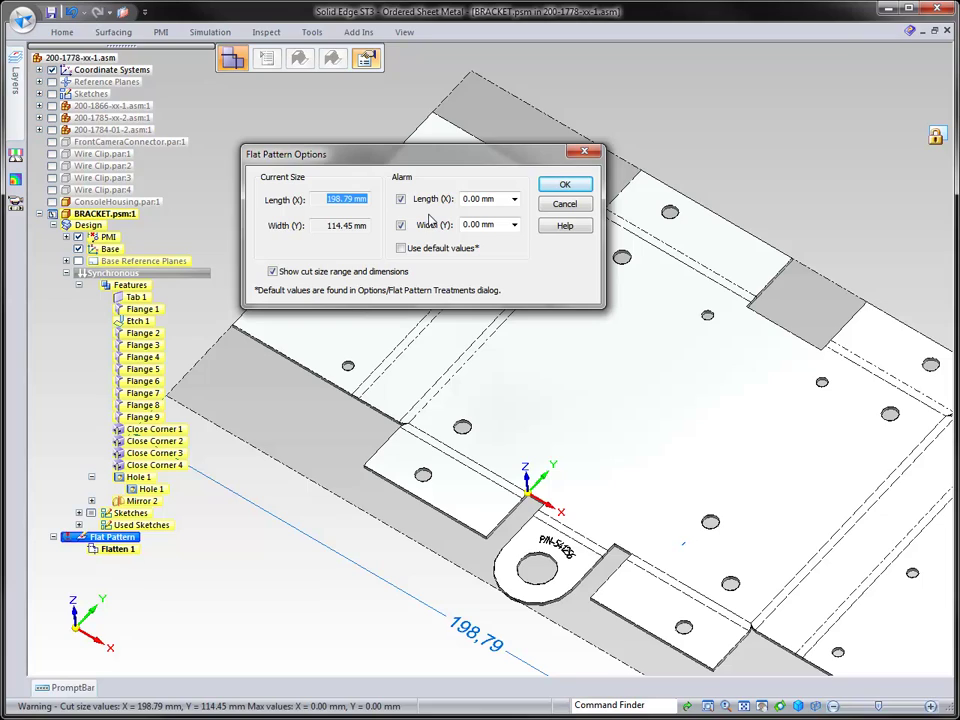
left_click(500, 201)
type("210")
key("Tab")
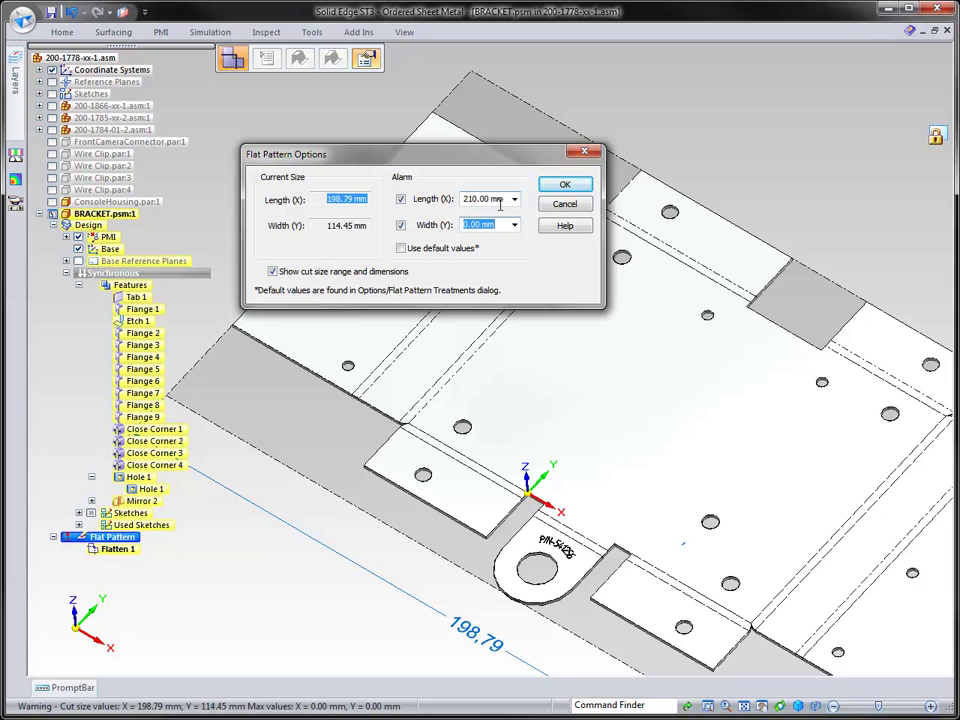
type("120")
key("Tab")
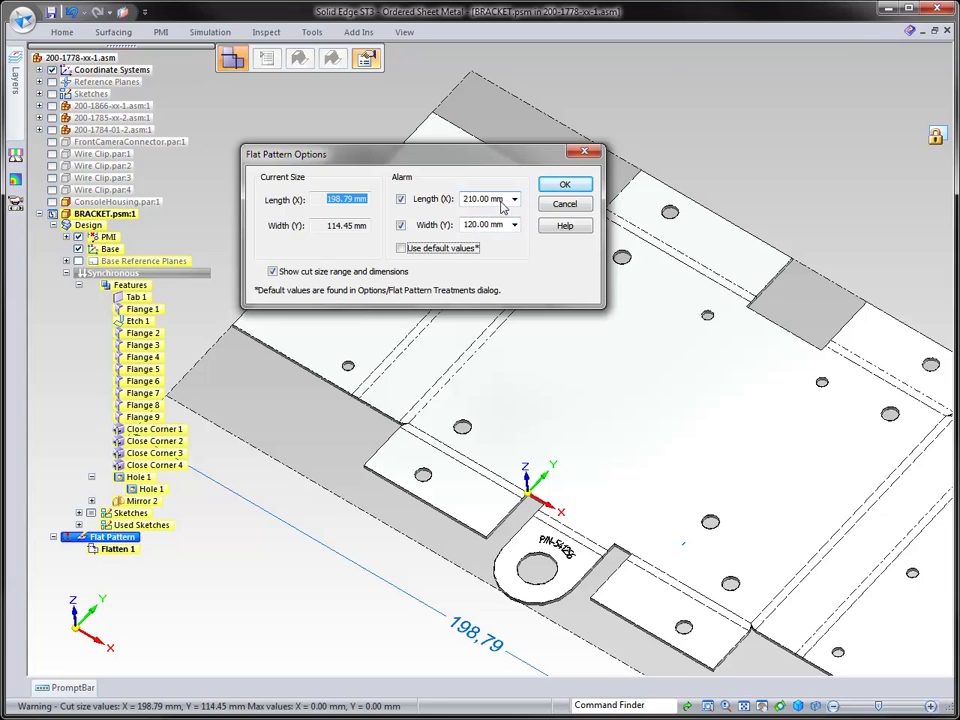
left_click(556, 184)
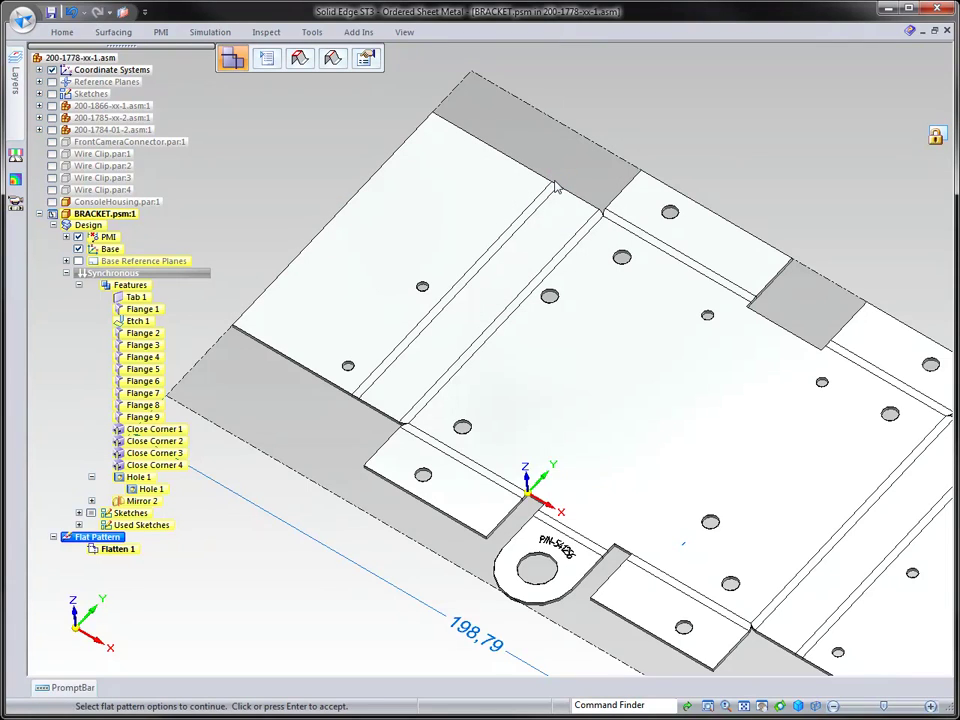
scroll(556, 186, "down", 3)
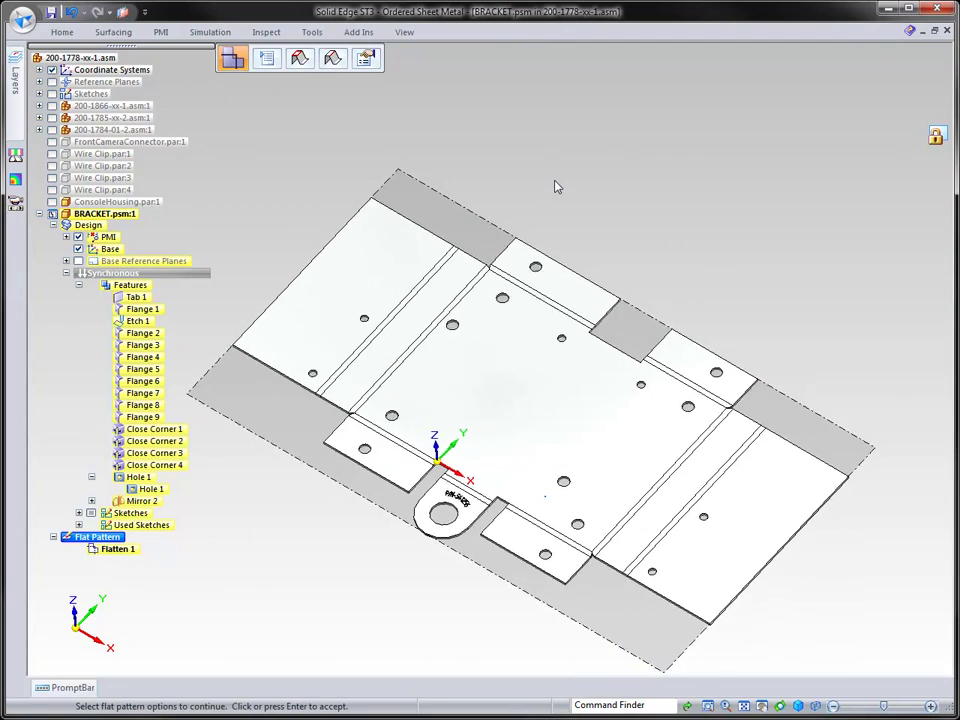
Apply a 0.10 mm Radius treatment to the flat pattern's outside corners, inspect a front flange corner, and finish the flat pattern command
left_click(266, 58)
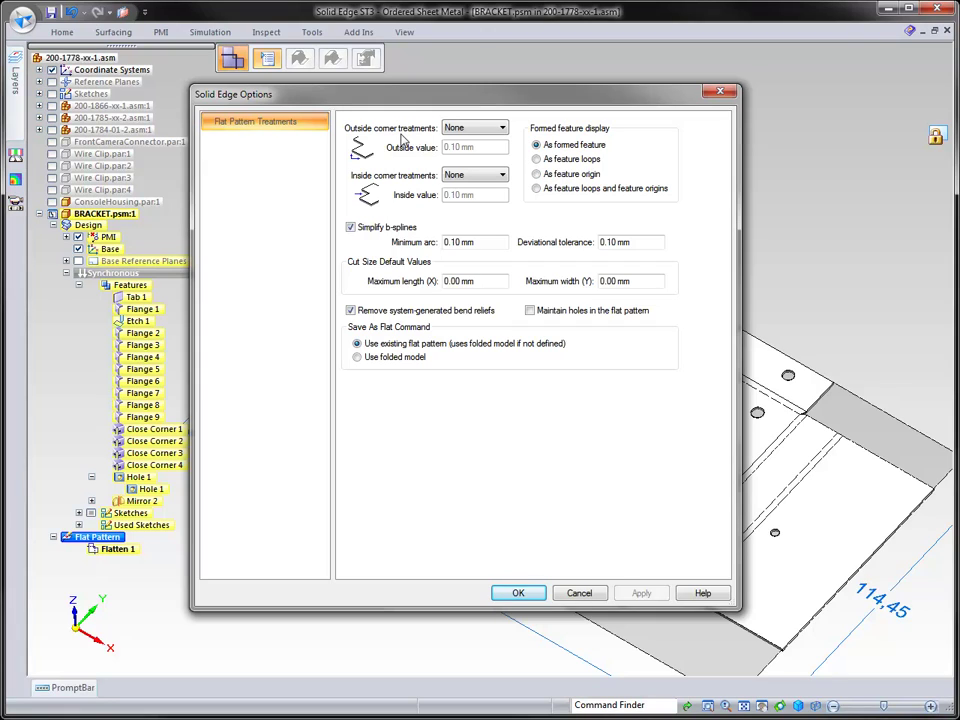
left_click(465, 133)
left_click(474, 158)
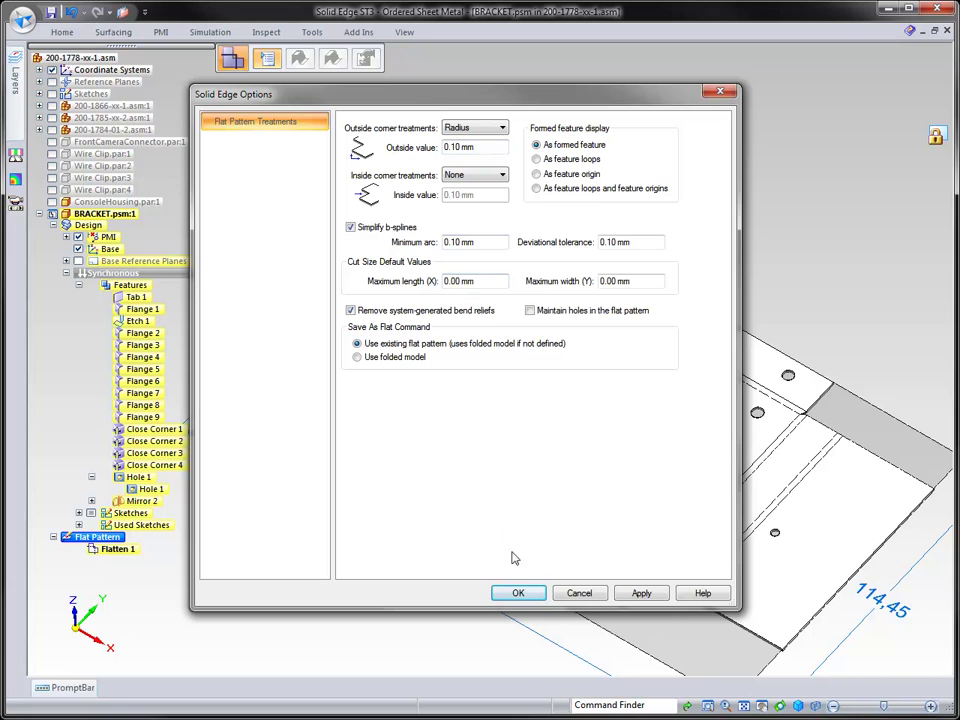
left_click(518, 593)
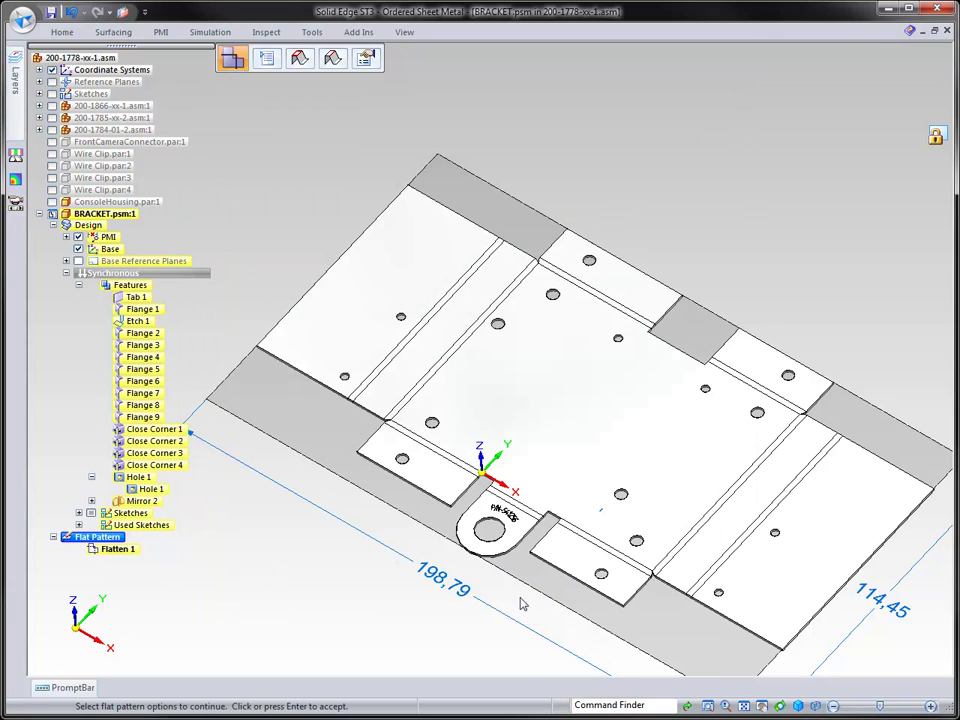
scroll(441, 480, "up", 8)
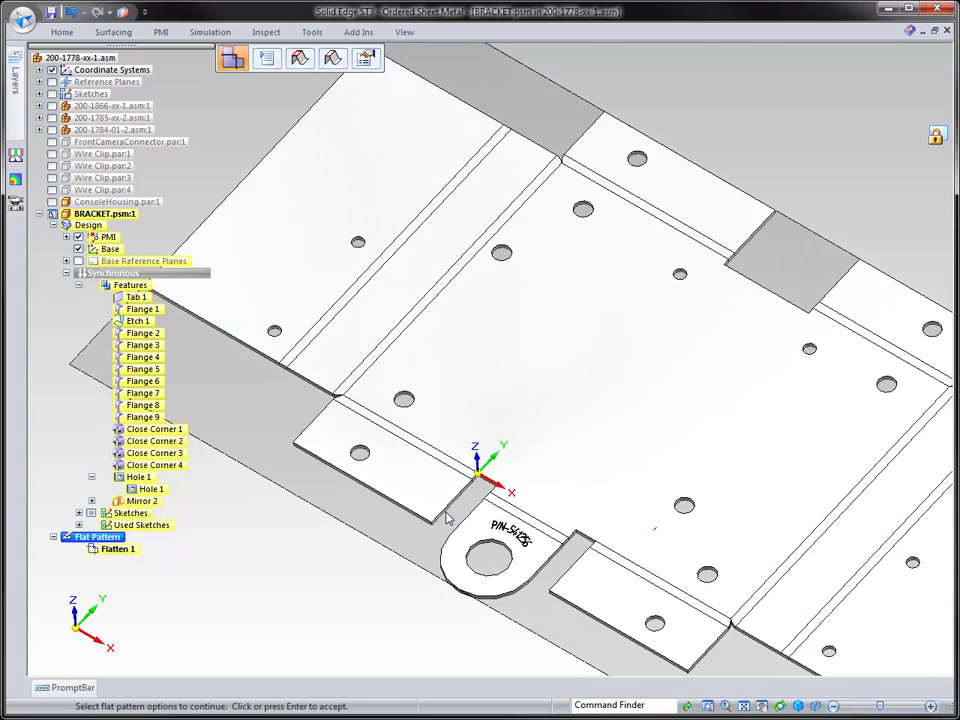
scroll(456, 520, "up", 3)
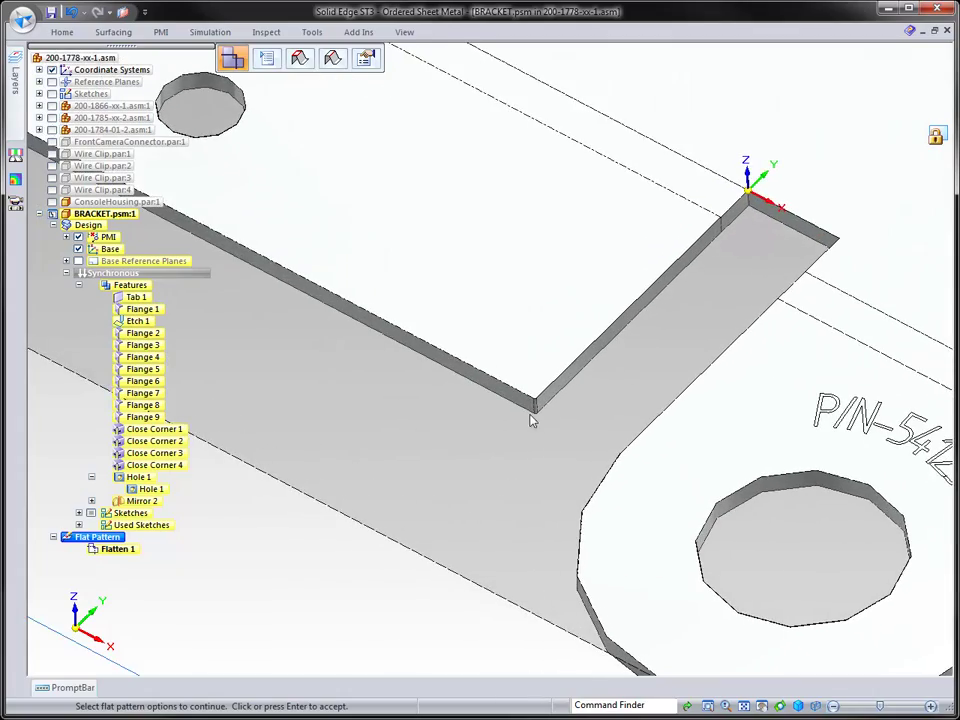
scroll(531, 418, "down", 5)
scroll(493, 509, "down", 10)
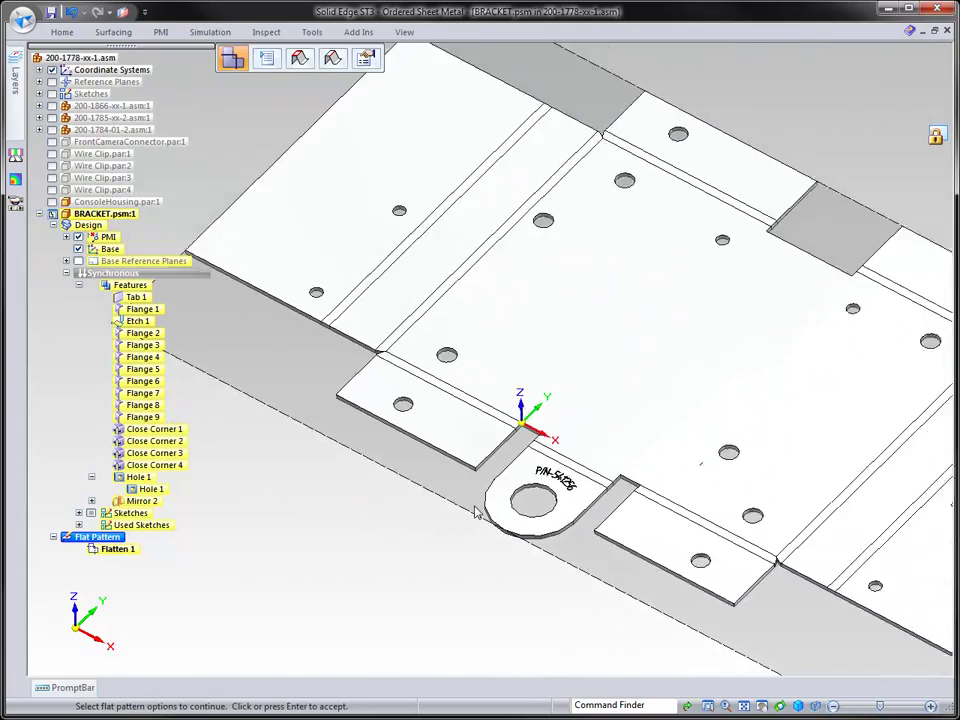
left_click(337, 183)
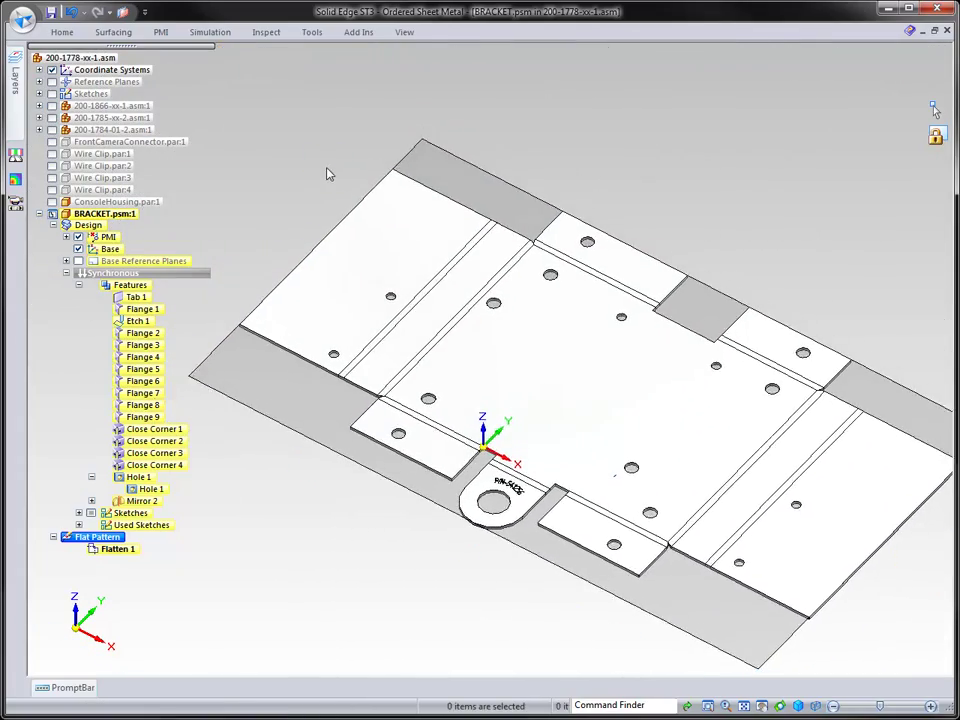
Dimension the outer edge of the -X side flange on the flat pattern with Smart Dimension
right_click(407, 141)
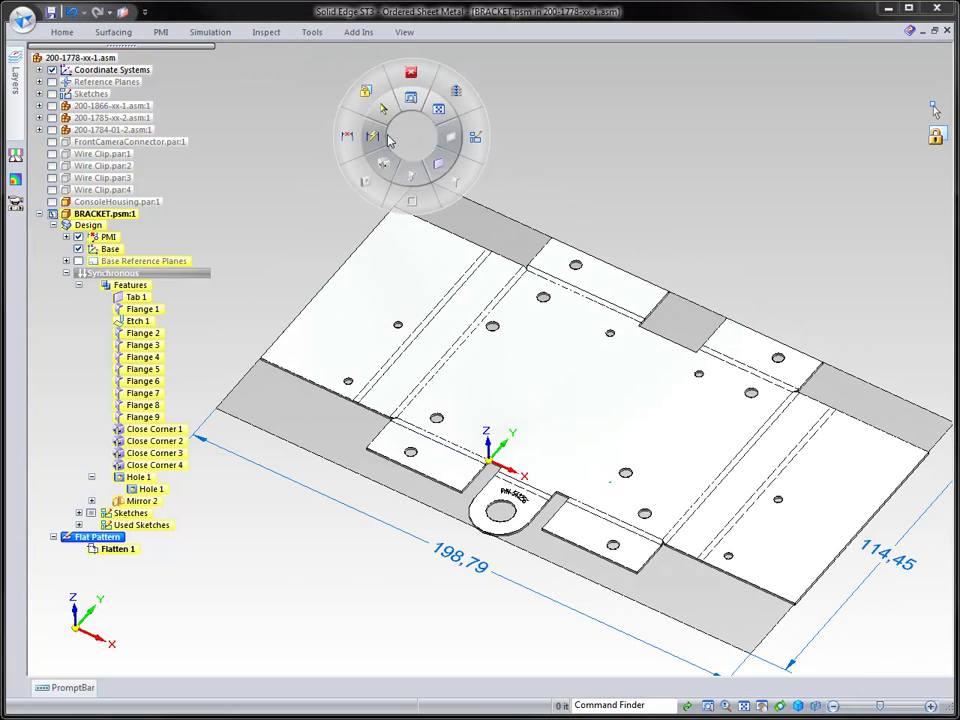
left_click(378, 133)
left_click(373, 229)
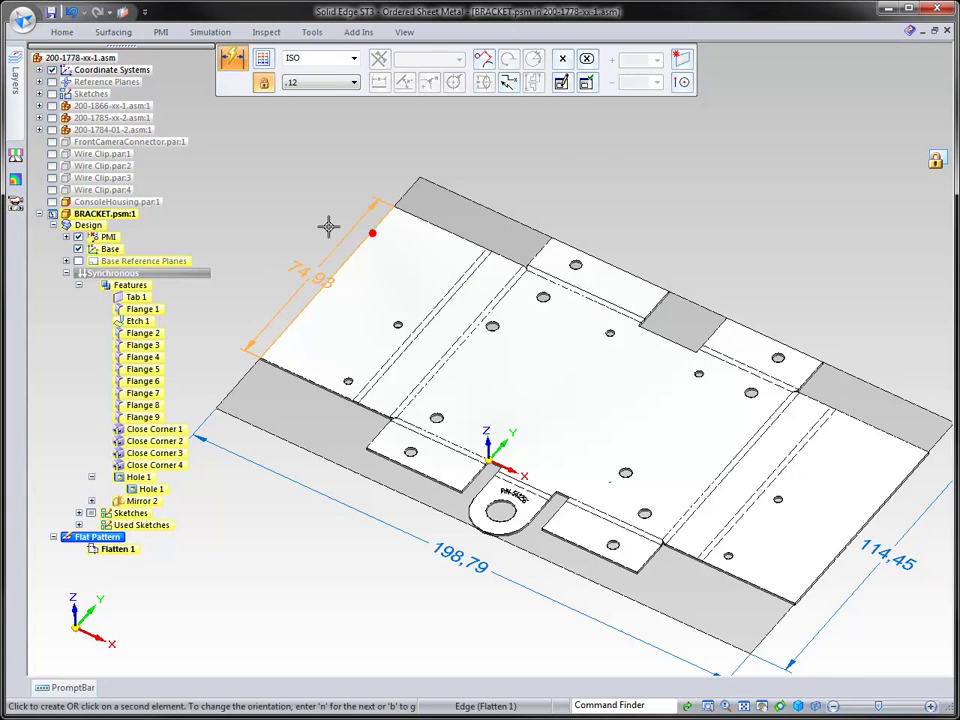
left_click(306, 236)
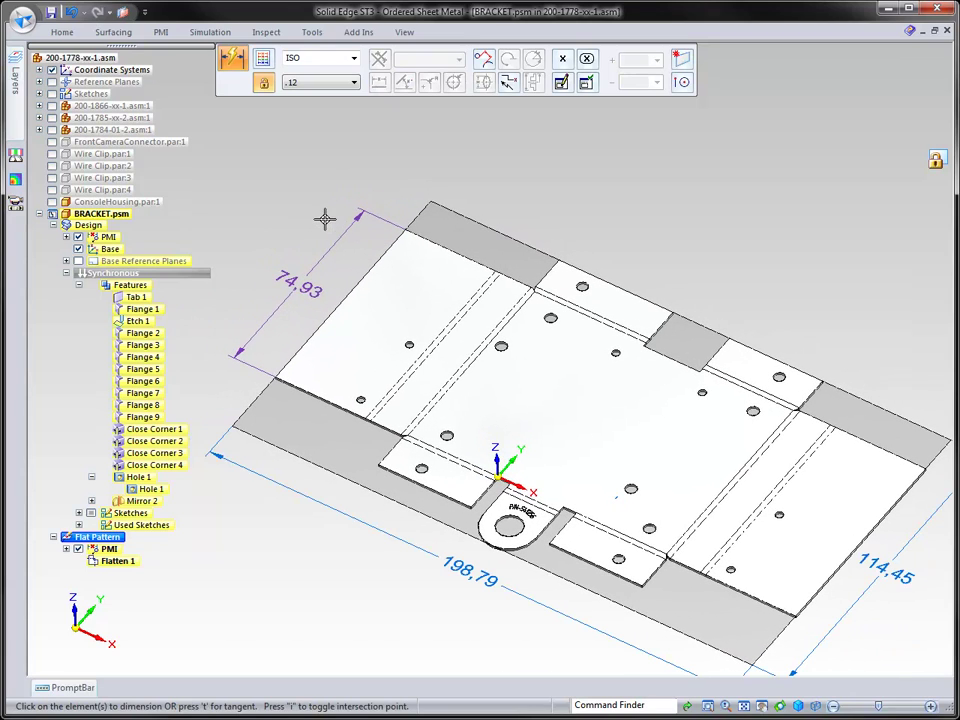
Add chained distance dimensions along the rear side, from the -X outer edge through the first flange hole and both notch edges to the far flange end
right_click(462, 150)
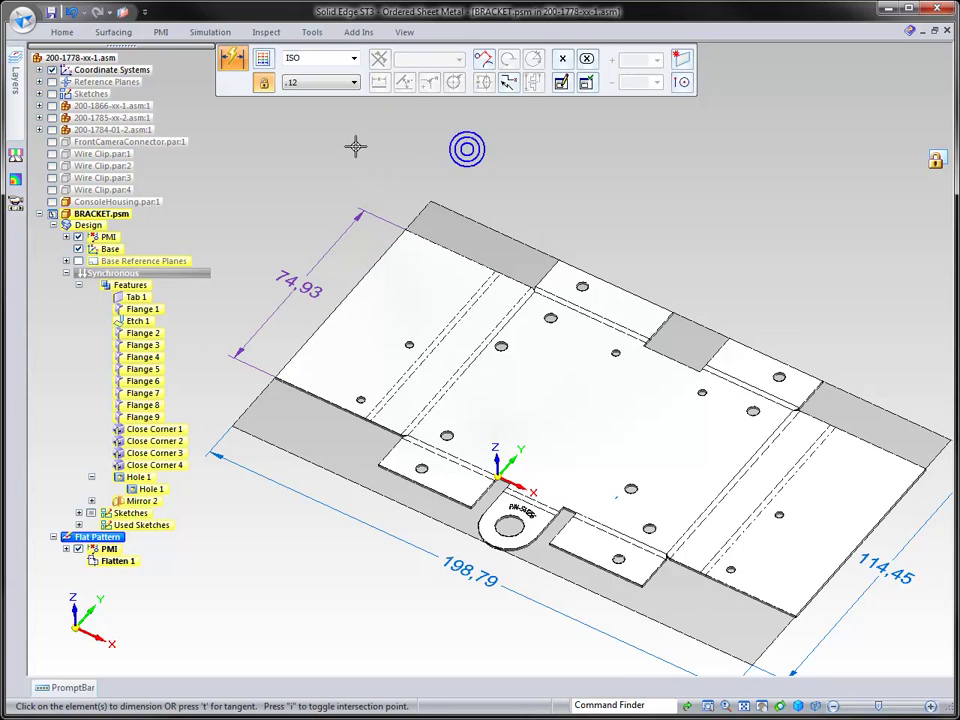
left_click(403, 148)
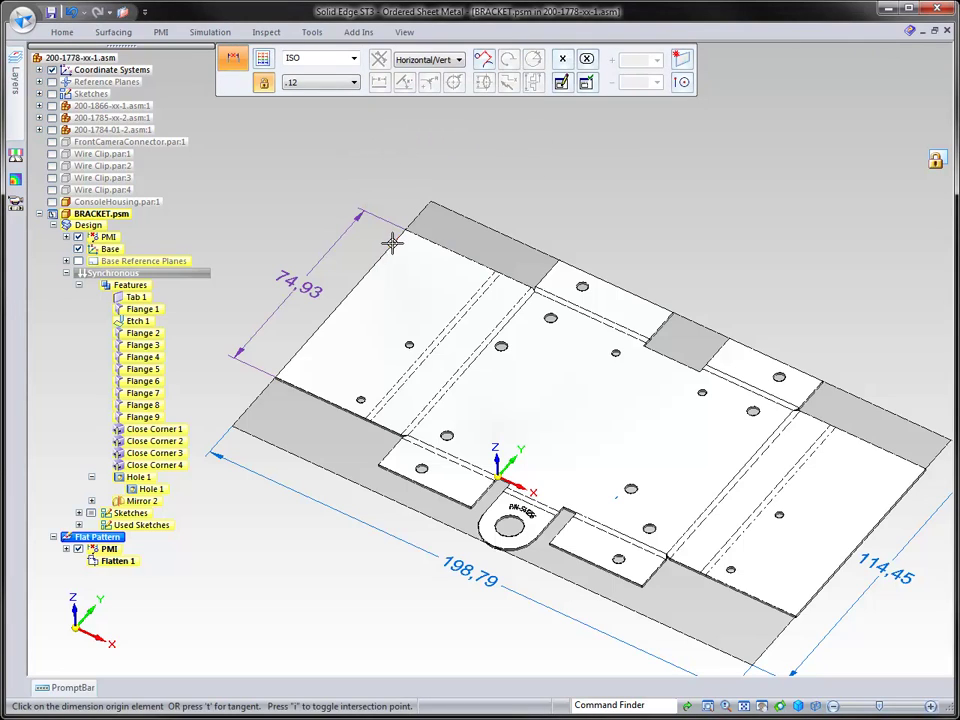
left_click(572, 273)
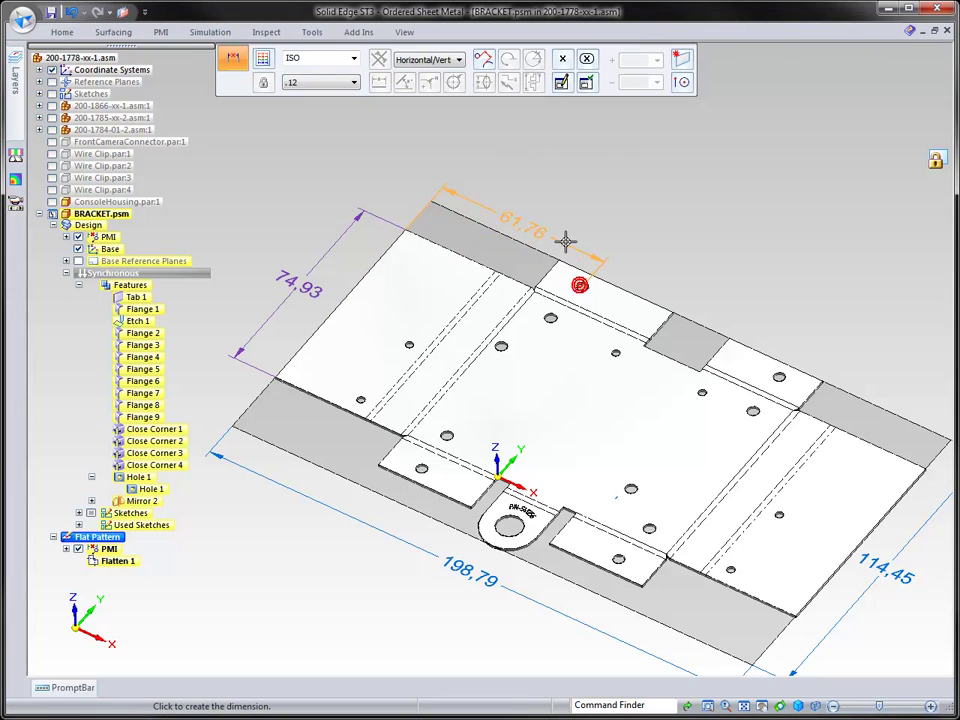
left_click(562, 222)
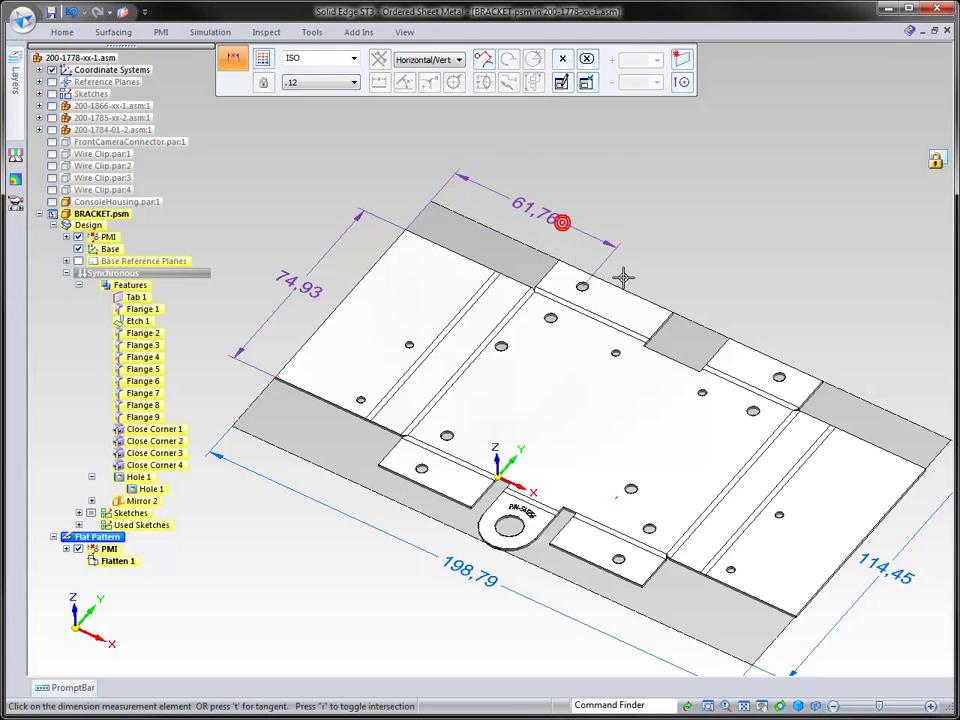
left_click(660, 327)
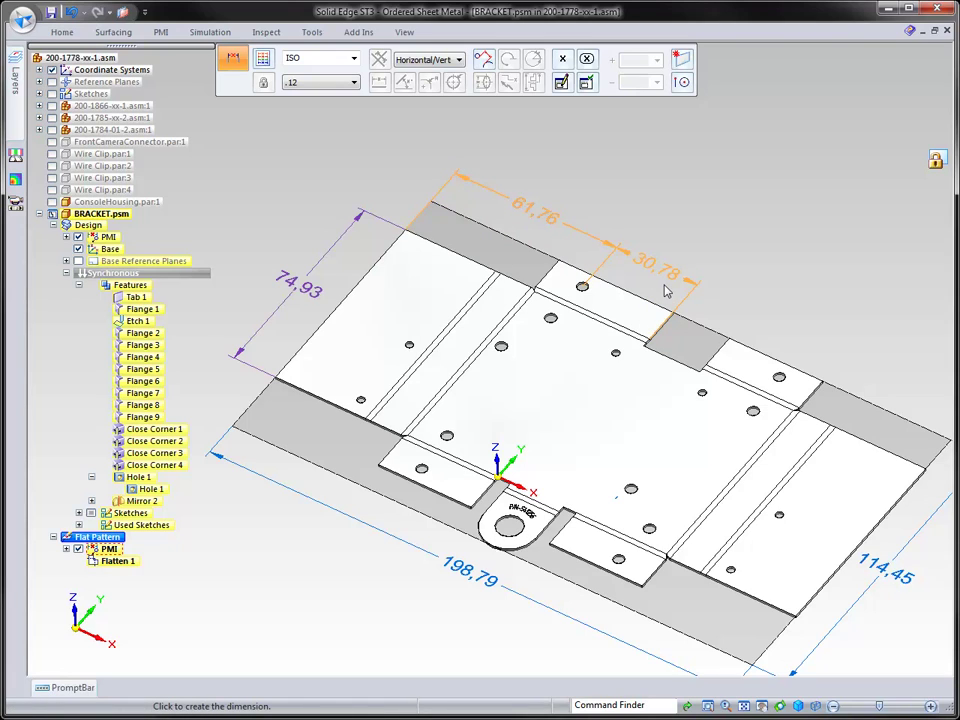
left_click(666, 288)
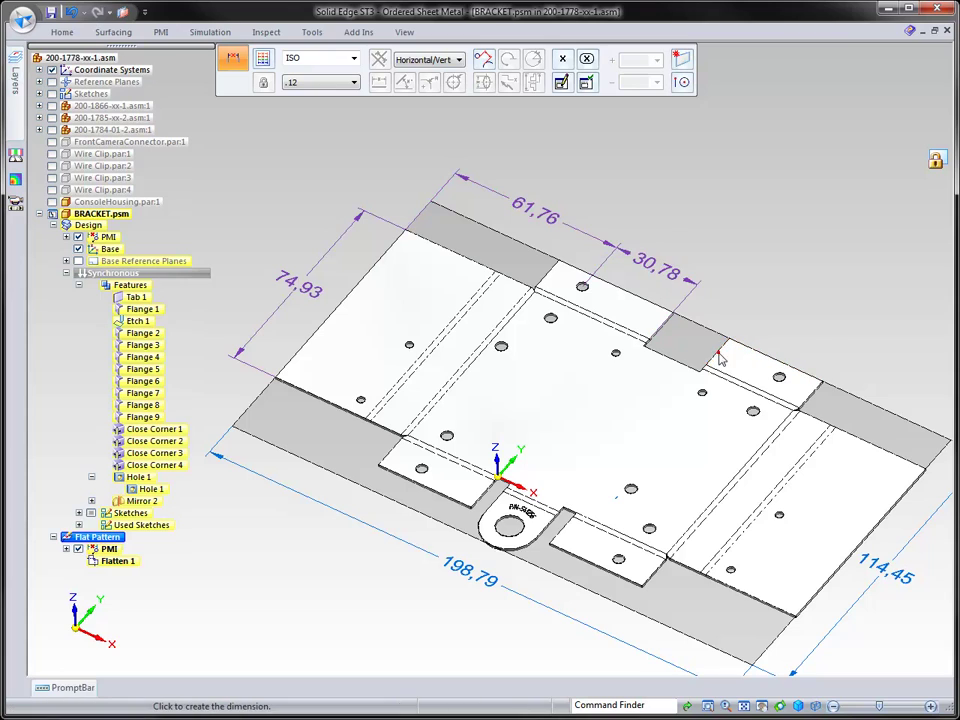
left_click(720, 358)
left_click(714, 314)
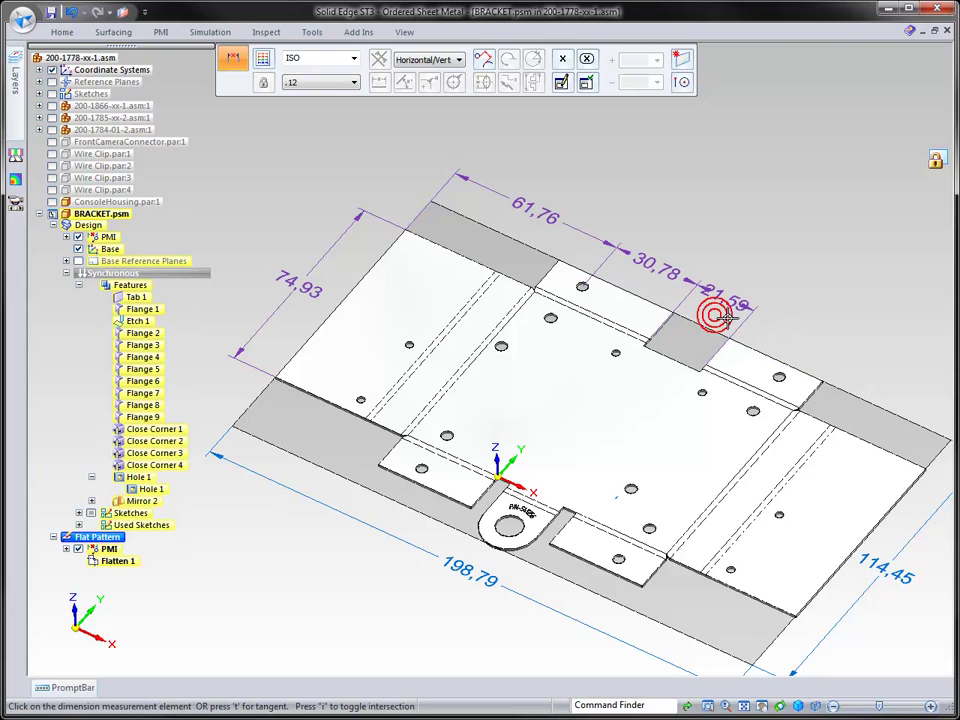
left_click(812, 391)
left_click(806, 355)
scroll(806, 355, "up", 3)
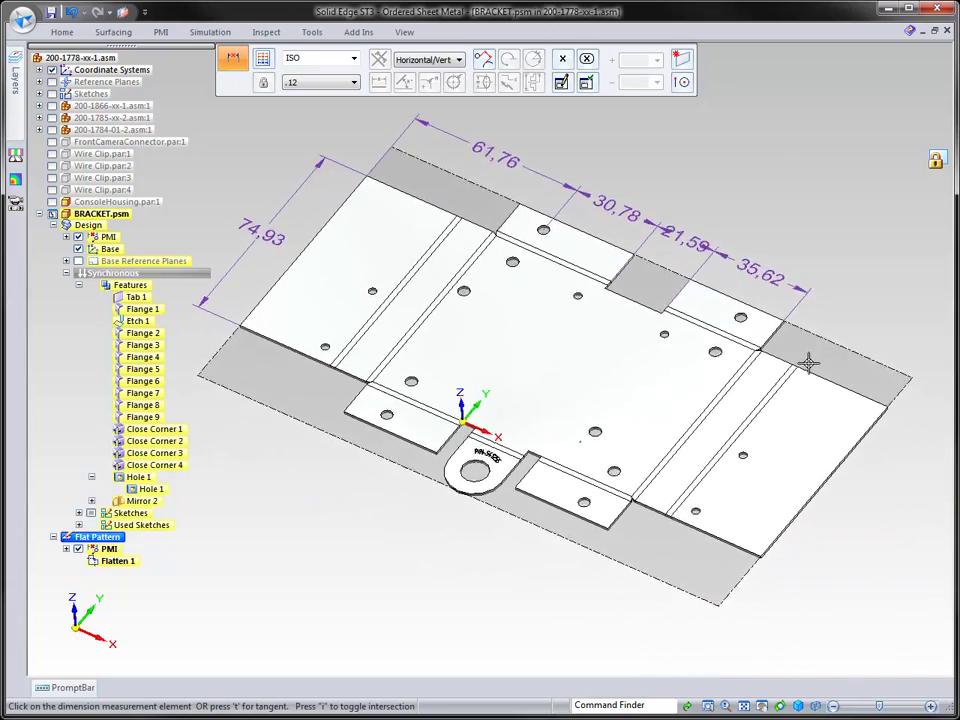
scroll(330, 208, "down", 1)
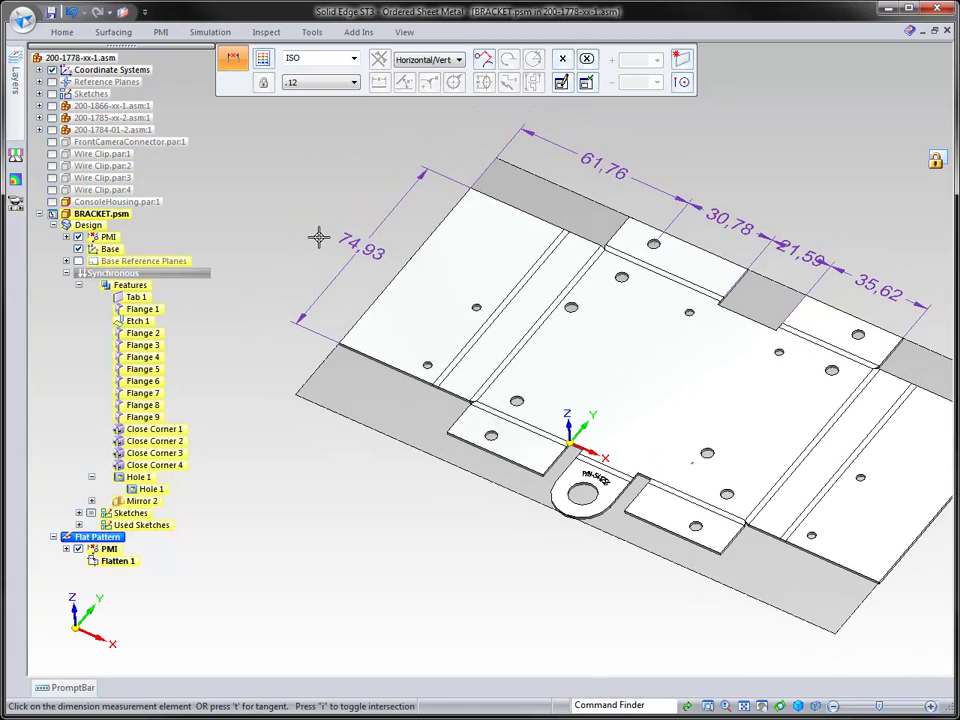
Stack distance dimensions along the front side from the -X outer edge to the front flange's near end, hole and far end, and the mounting tab hole
right_click(316, 193)
left_click(266, 189)
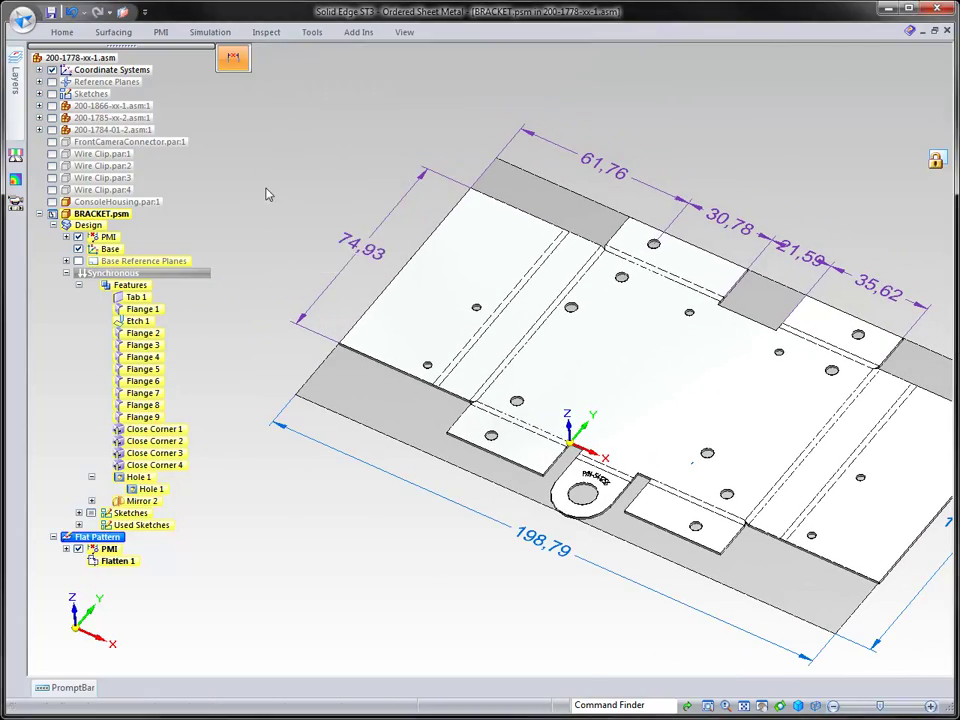
left_click(364, 312)
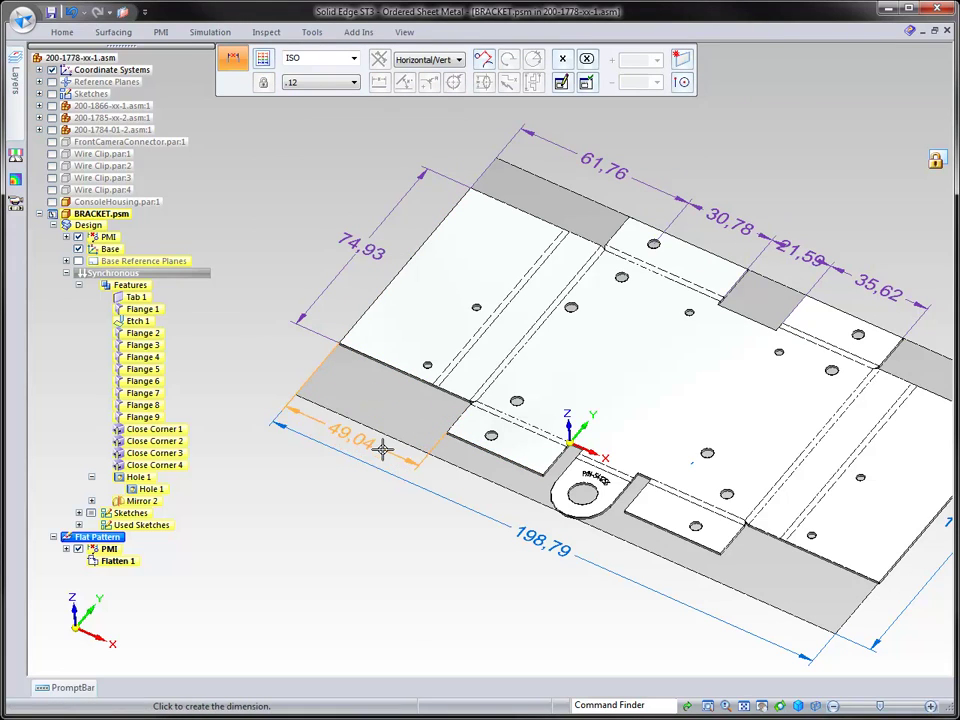
left_click(491, 437)
left_click(398, 498)
left_click(392, 497)
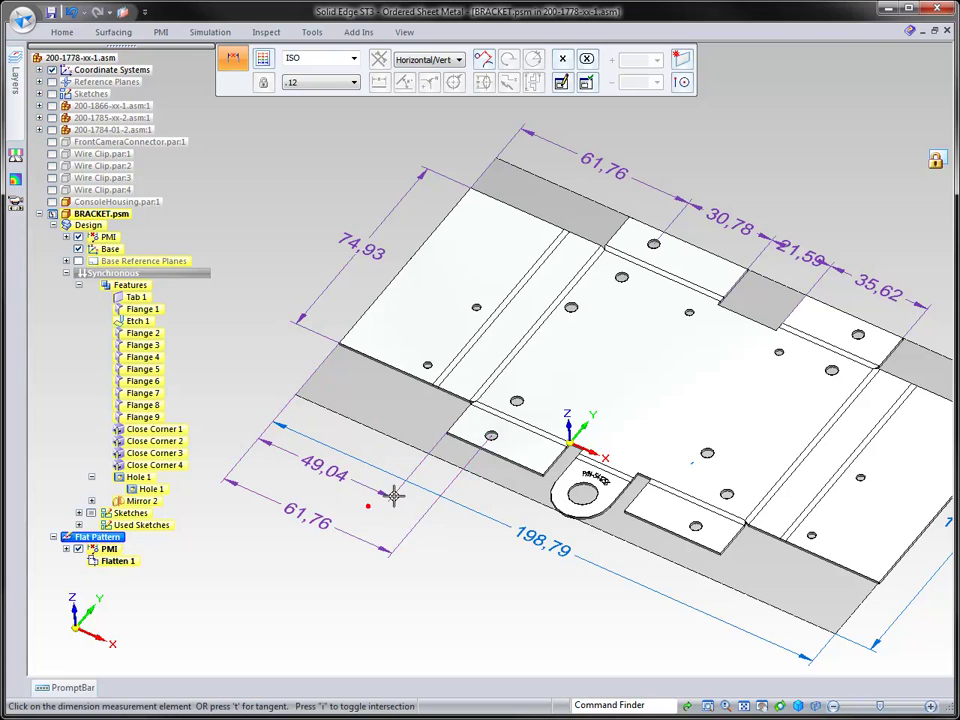
left_click(543, 470)
left_click(461, 510)
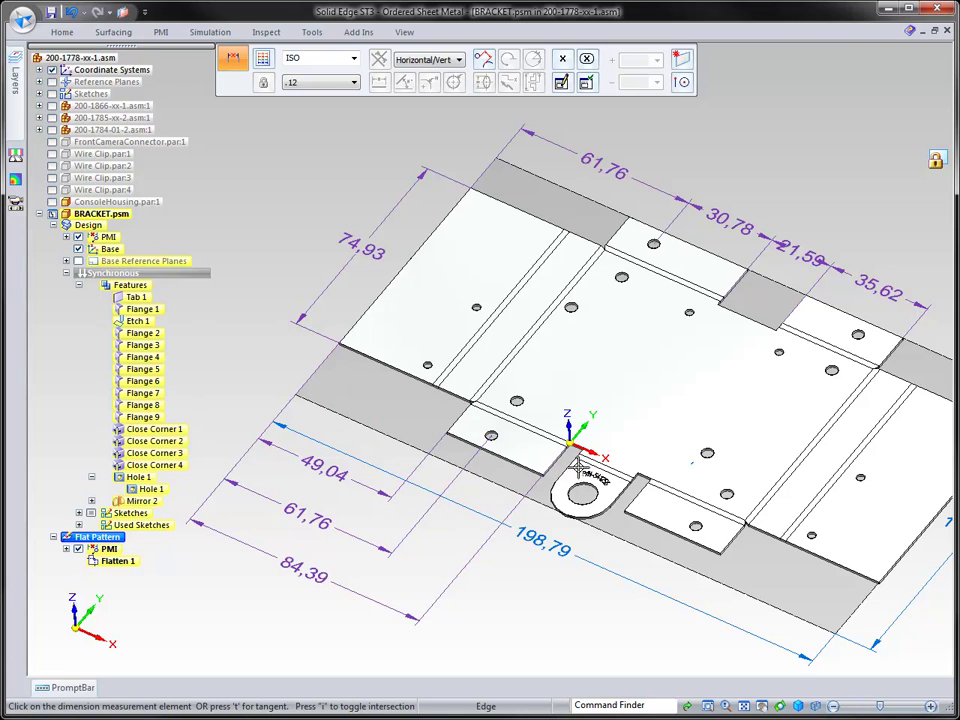
left_click(577, 489)
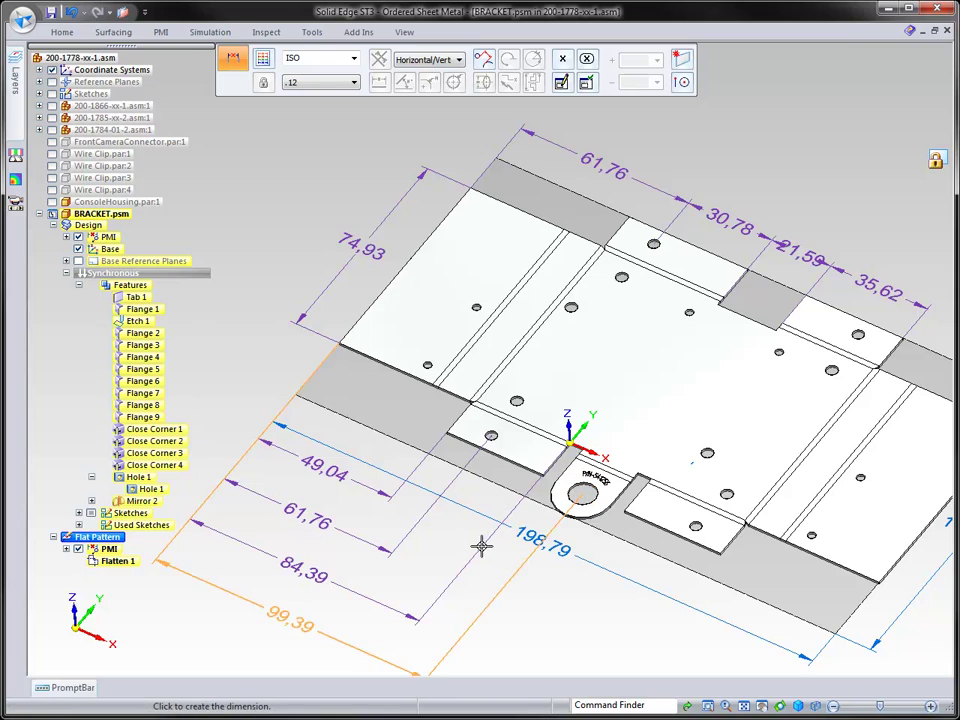